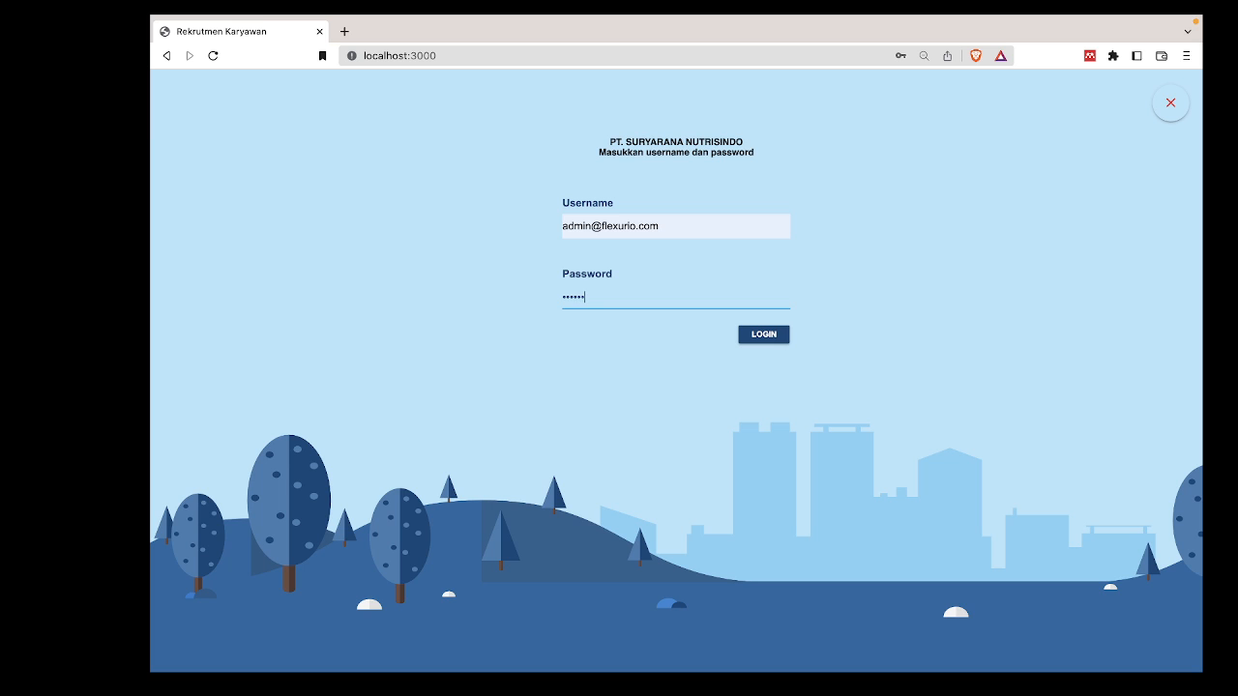
# Submit the administrator login and scroll the sidebar to see every menu entry.
pyautogui.press('Return')
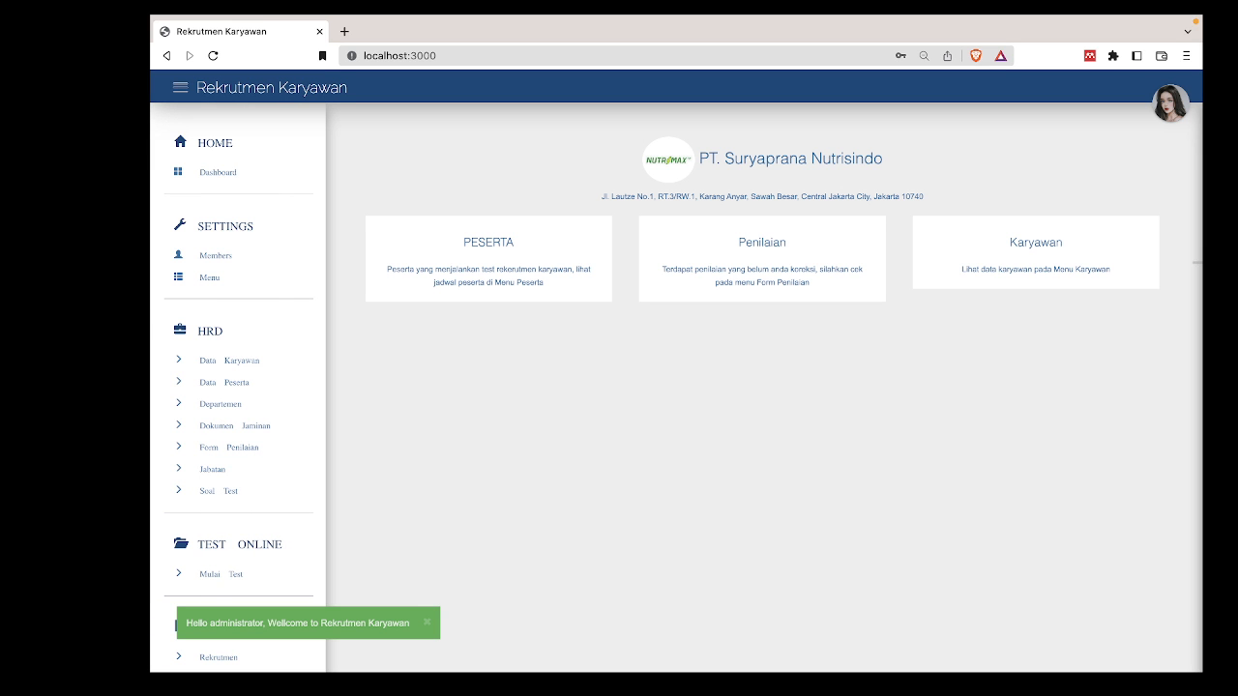
pyautogui.scroll(-1, 288, 437)
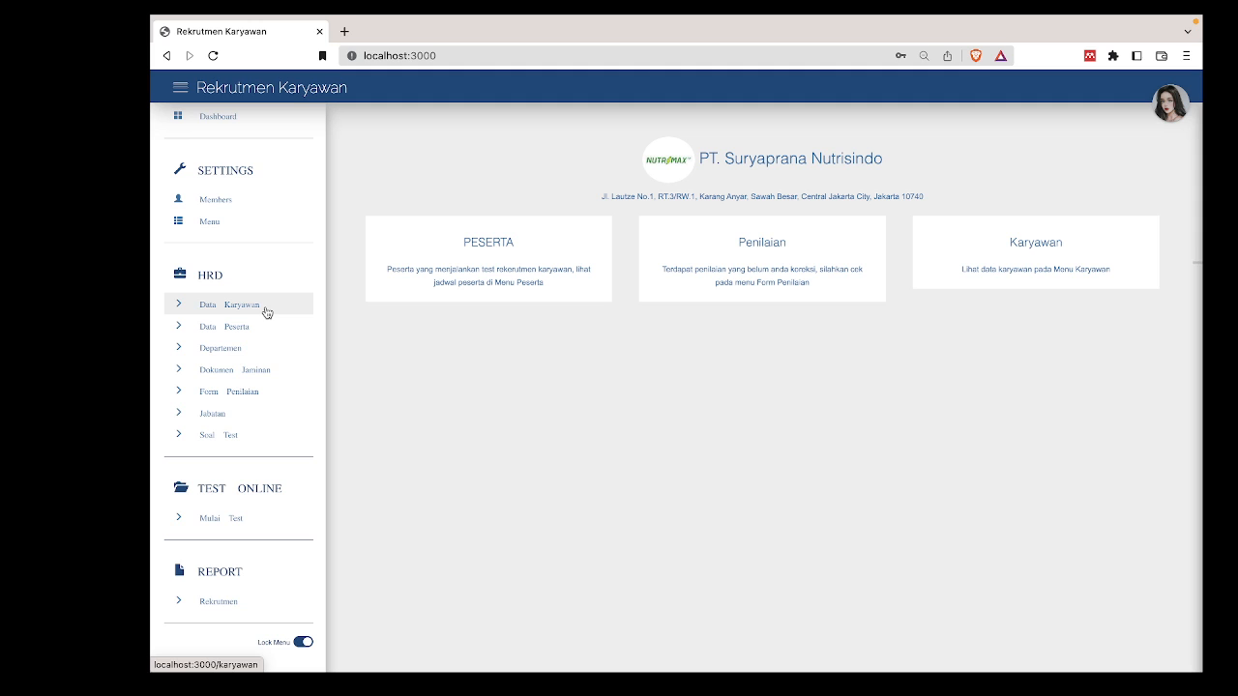
# Browse the Departemen list, open and cancel a new-department form, then view the Jabatan positions list.
pyautogui.click(240, 355)
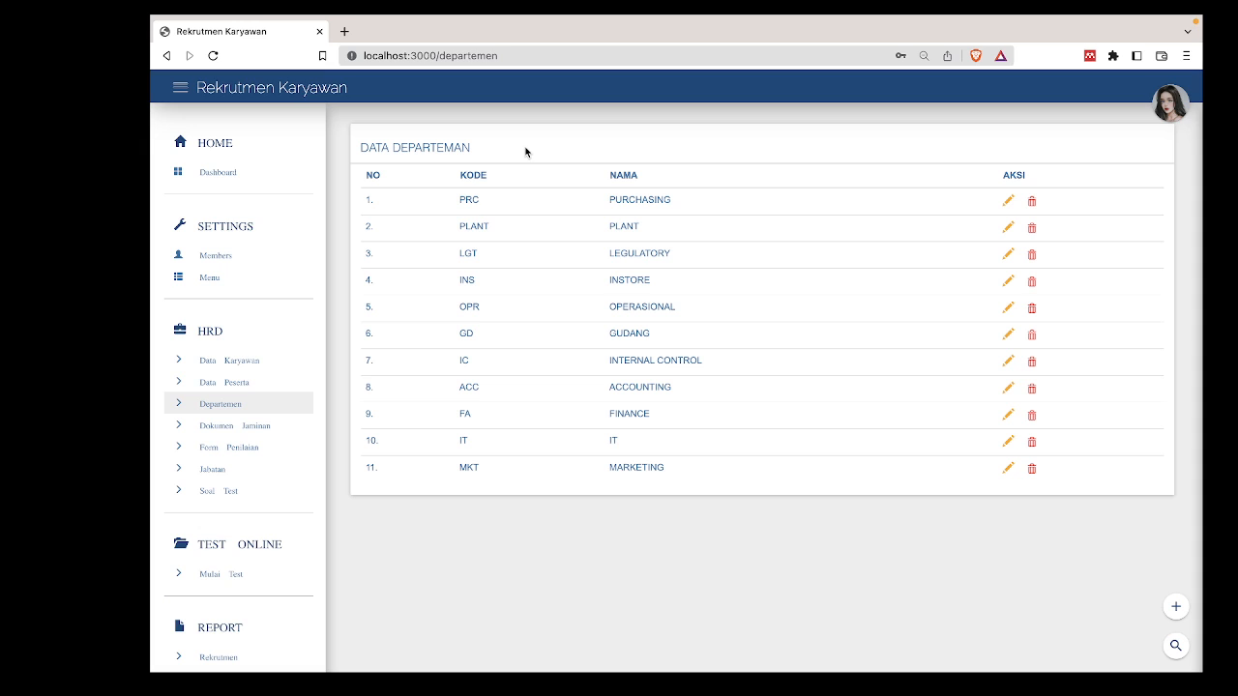
pyautogui.click(1174, 609)
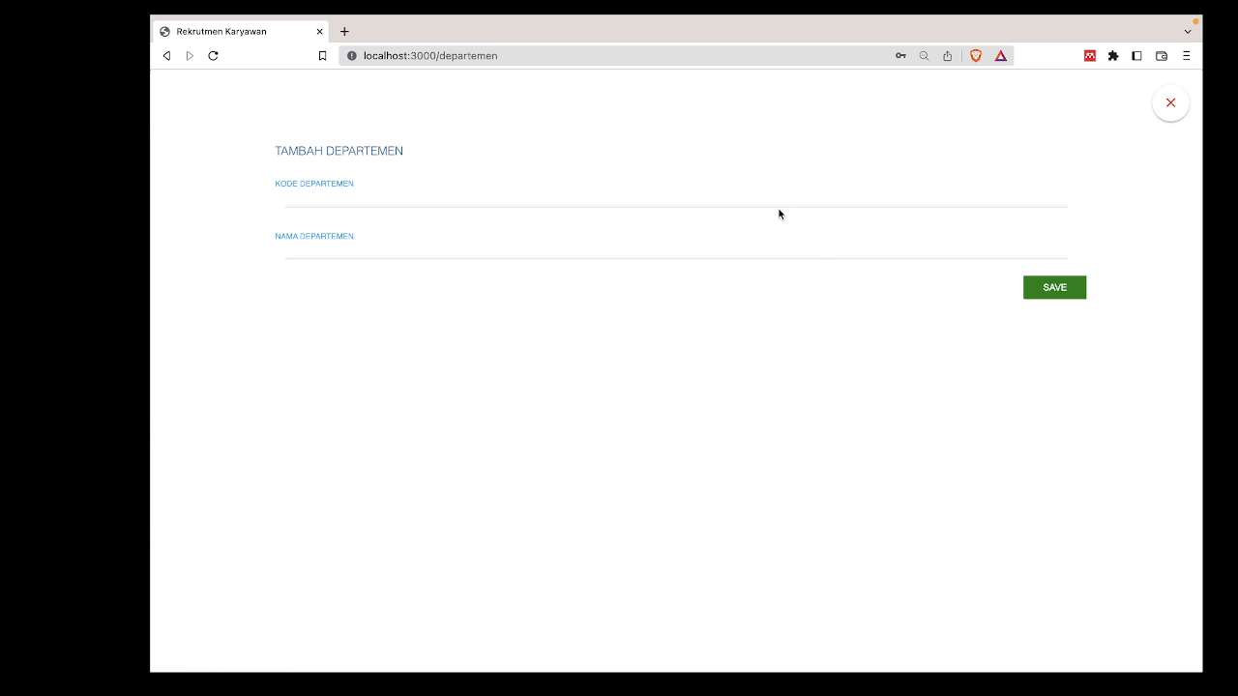
pyautogui.click(1179, 106)
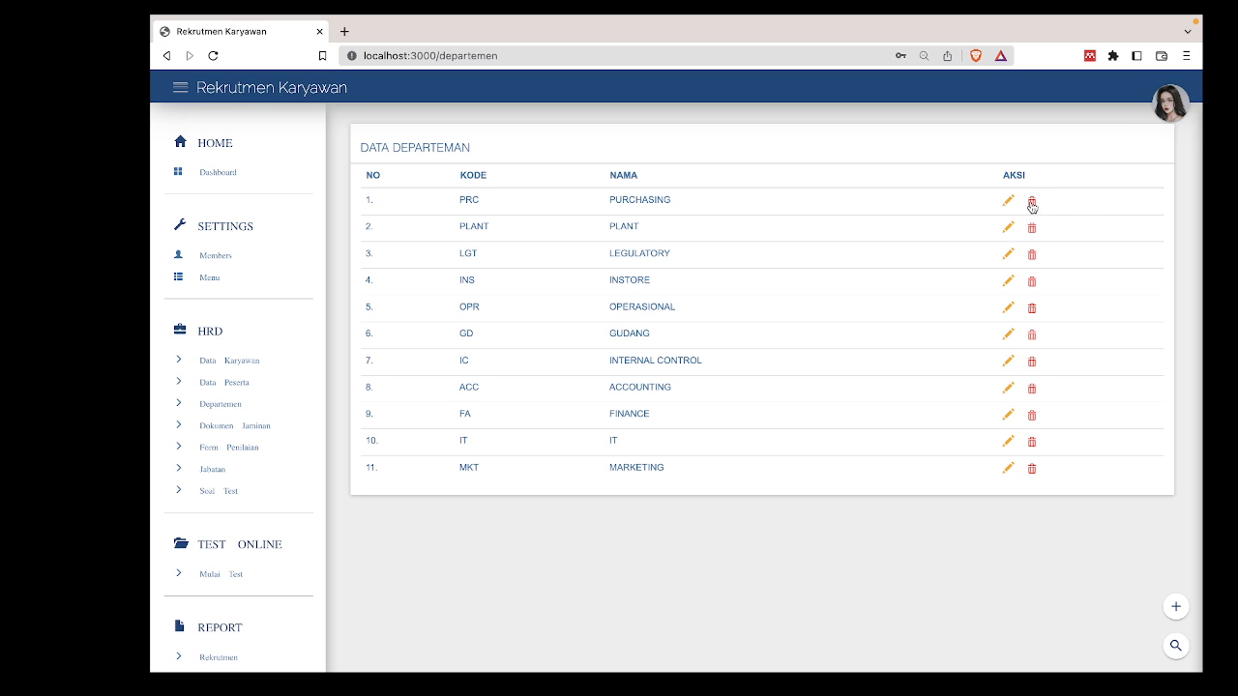
pyautogui.click(254, 468)
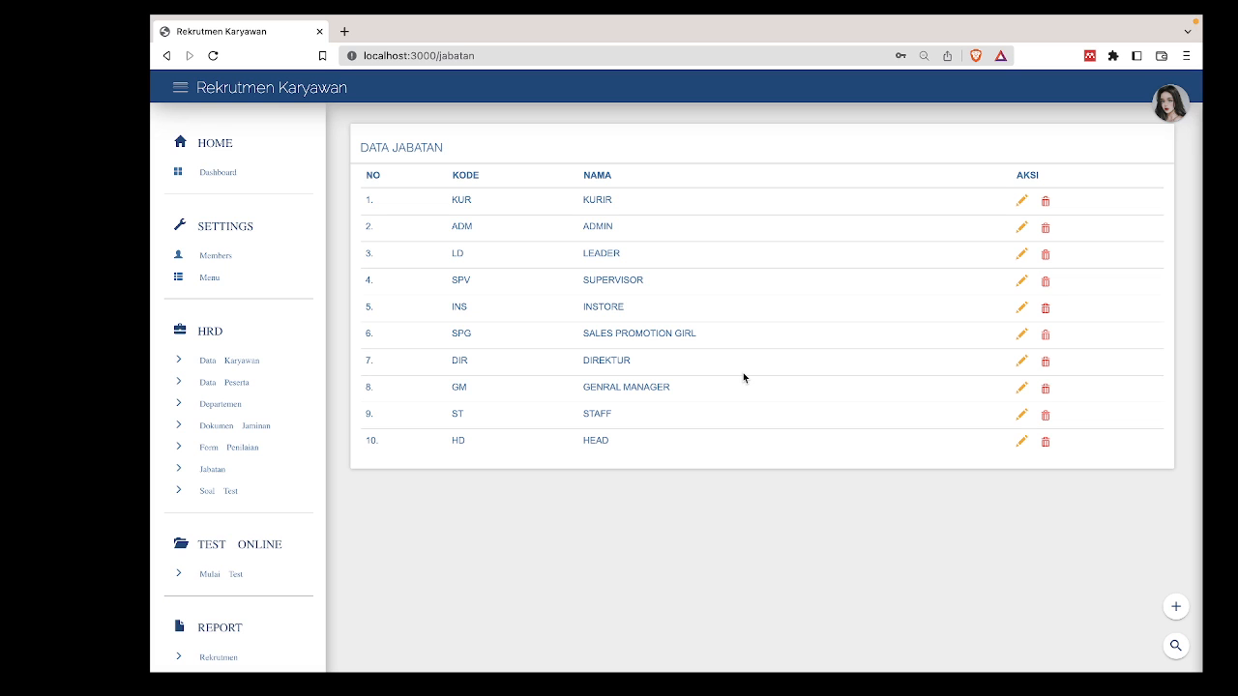
# Open Soal Test to see the nine test question categories.
pyautogui.click(264, 491)
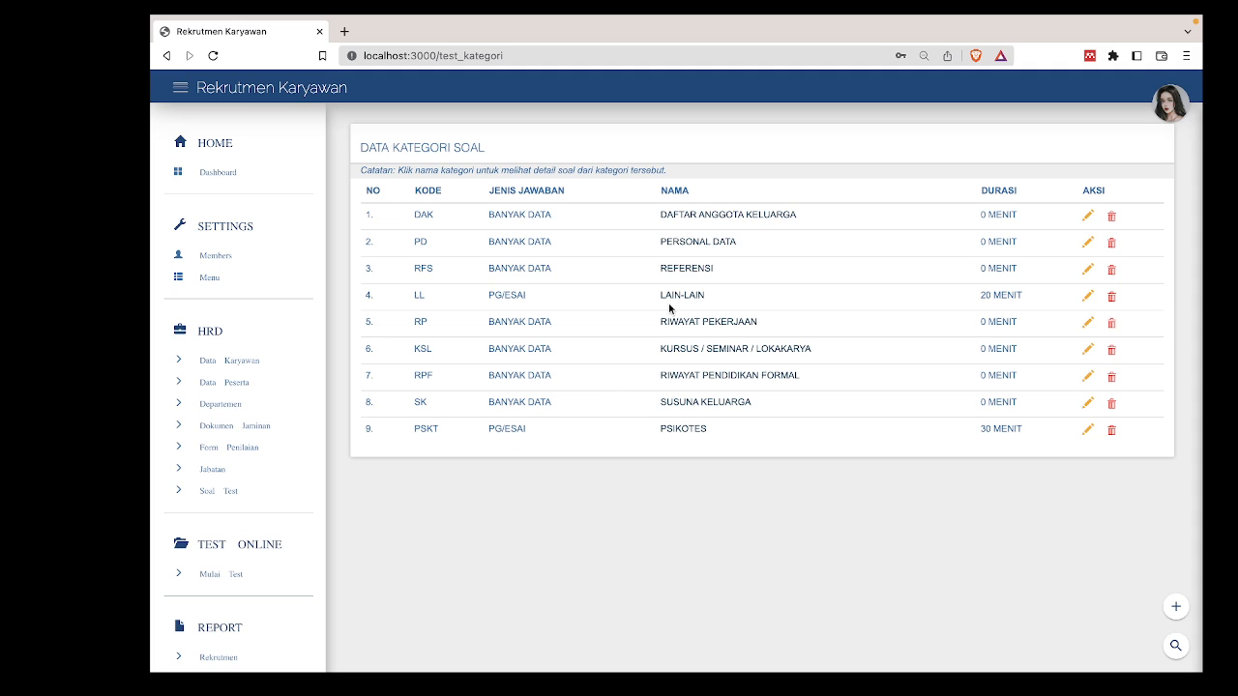
pyautogui.click(1177, 608)
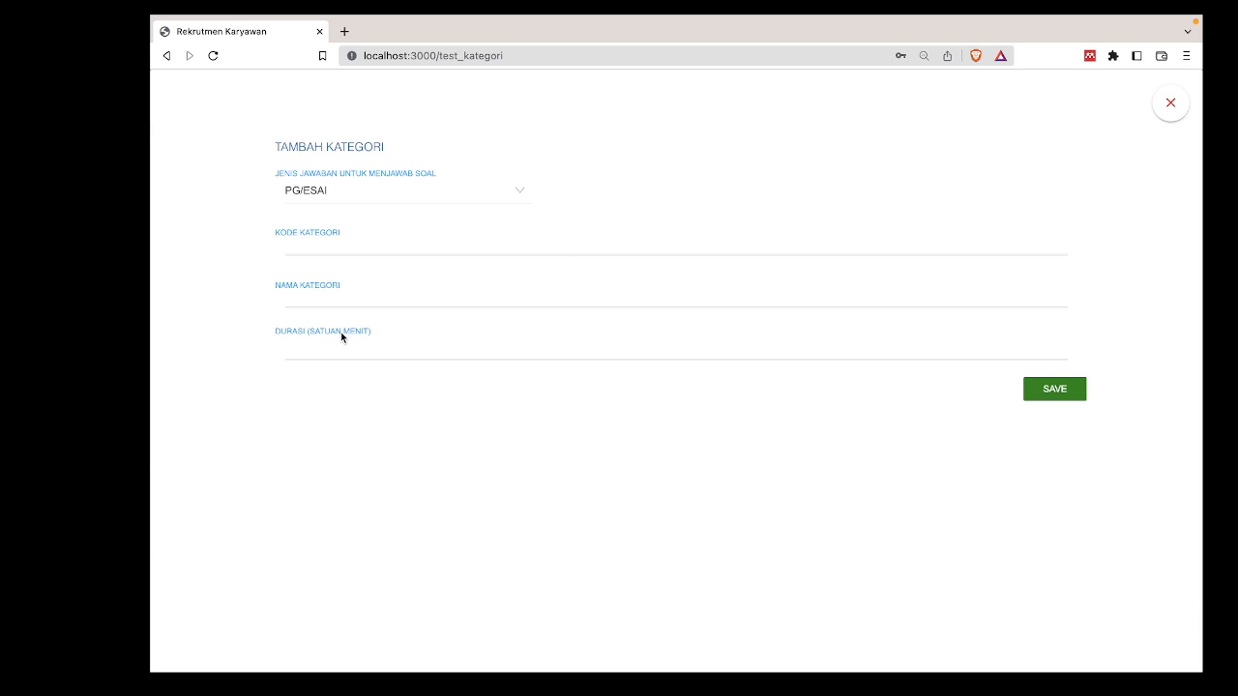
pyautogui.click(414, 194)
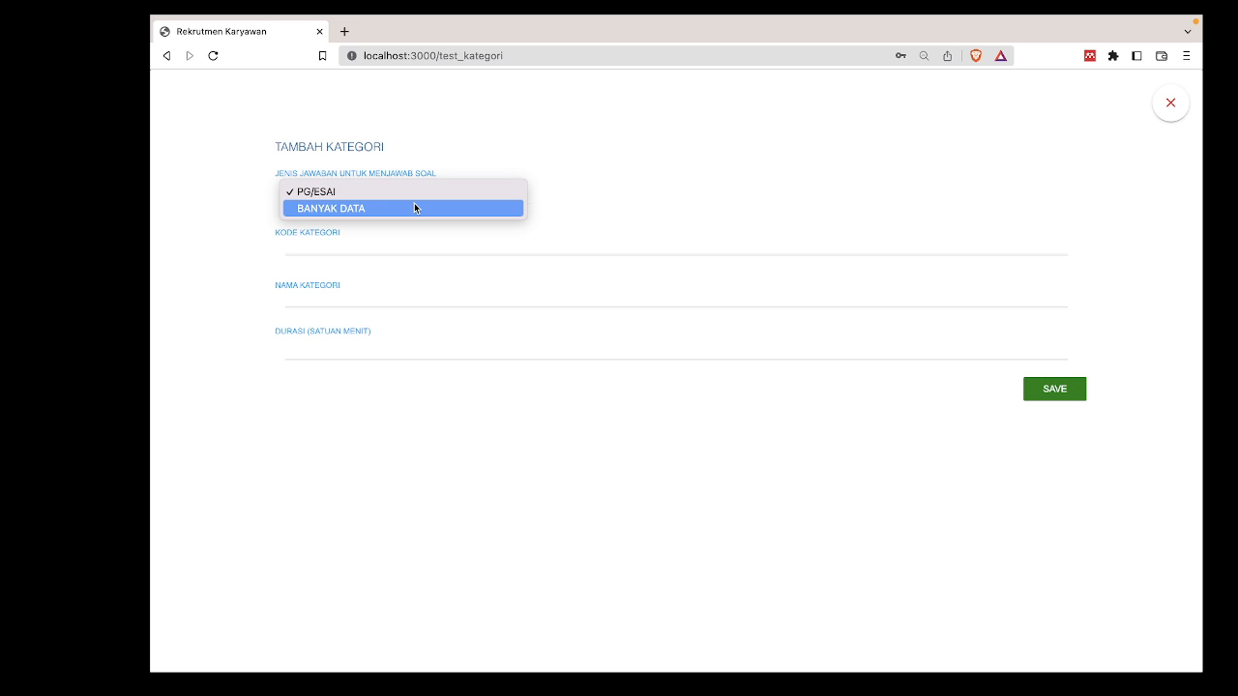
pyautogui.click(706, 94)
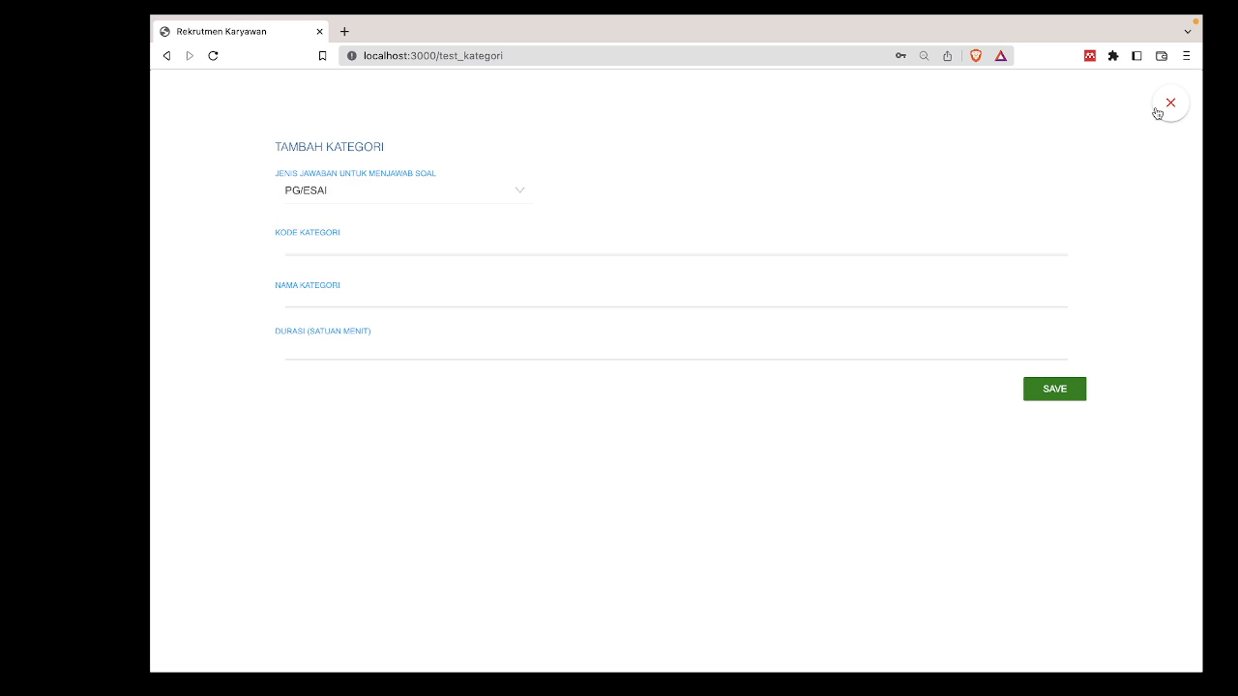
pyautogui.click(1169, 103)
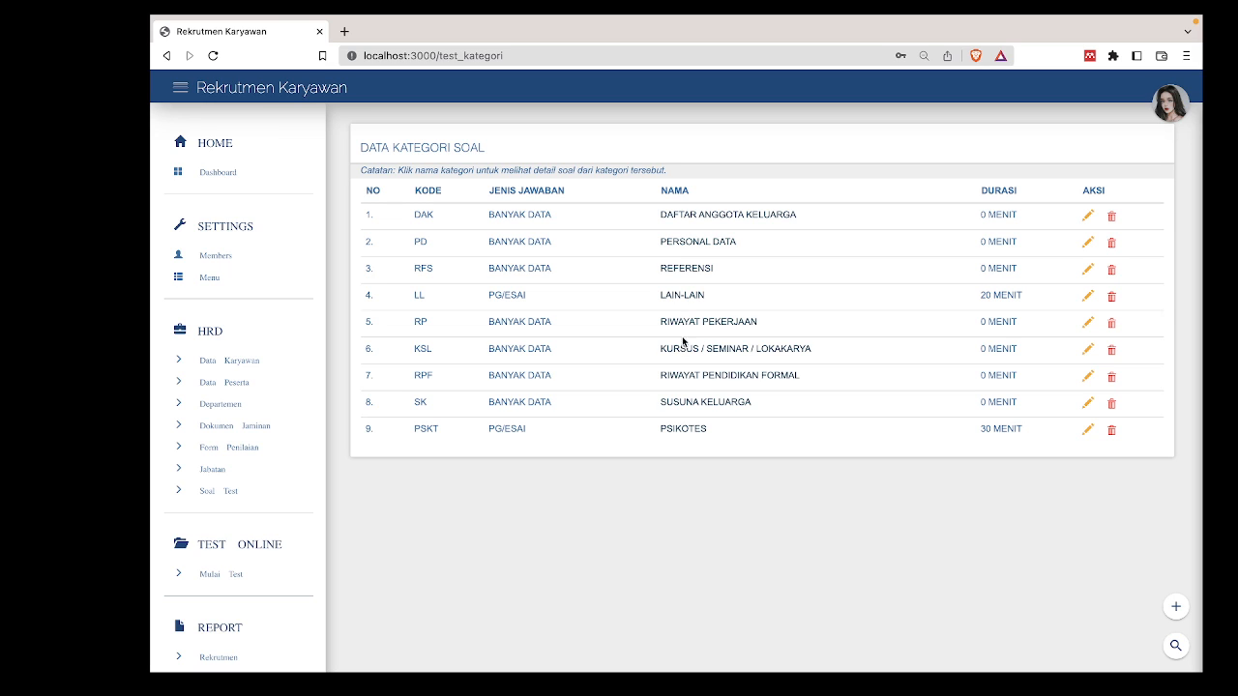
# Open the PSIKOTES category's questions and look over the Jenis Soal choices without changing them.
pyautogui.click(691, 436)
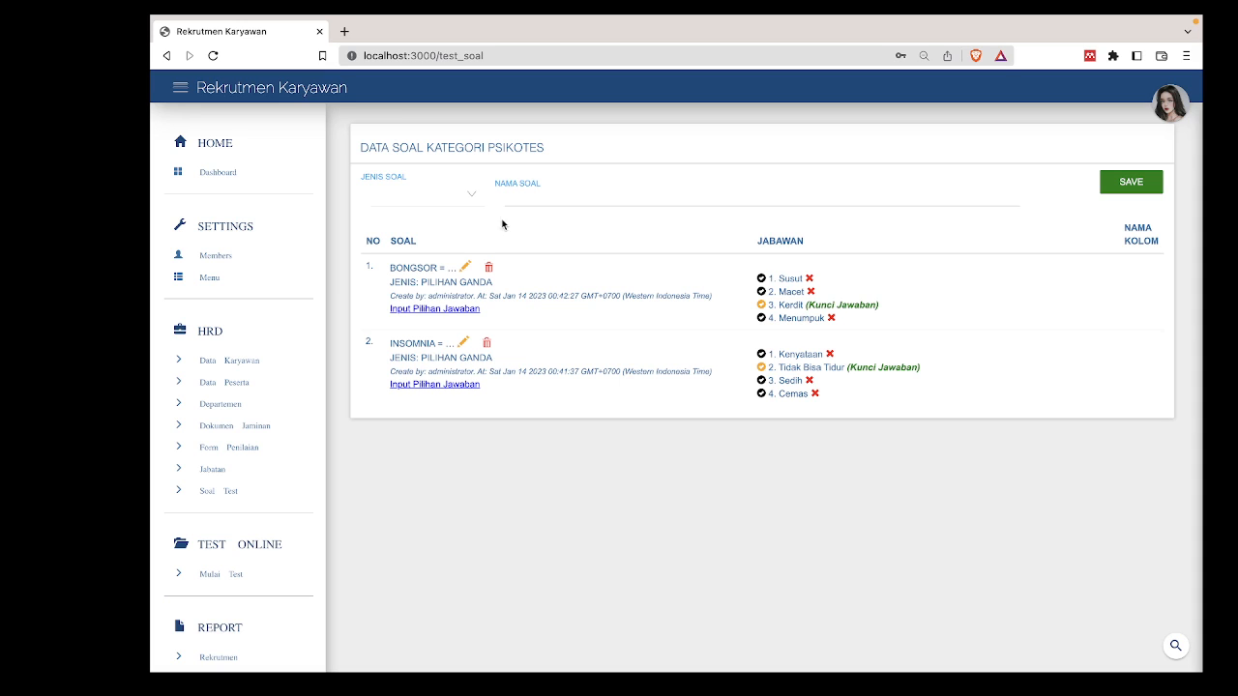
pyautogui.click(417, 196)
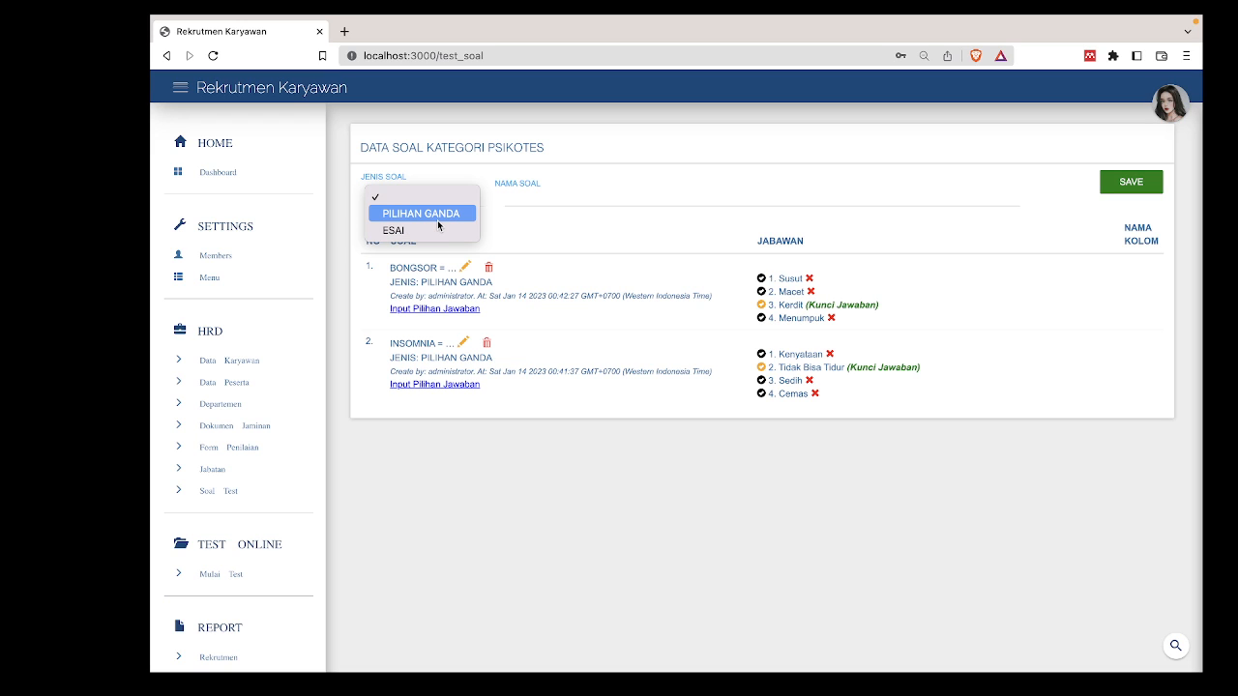
pyautogui.click(531, 271)
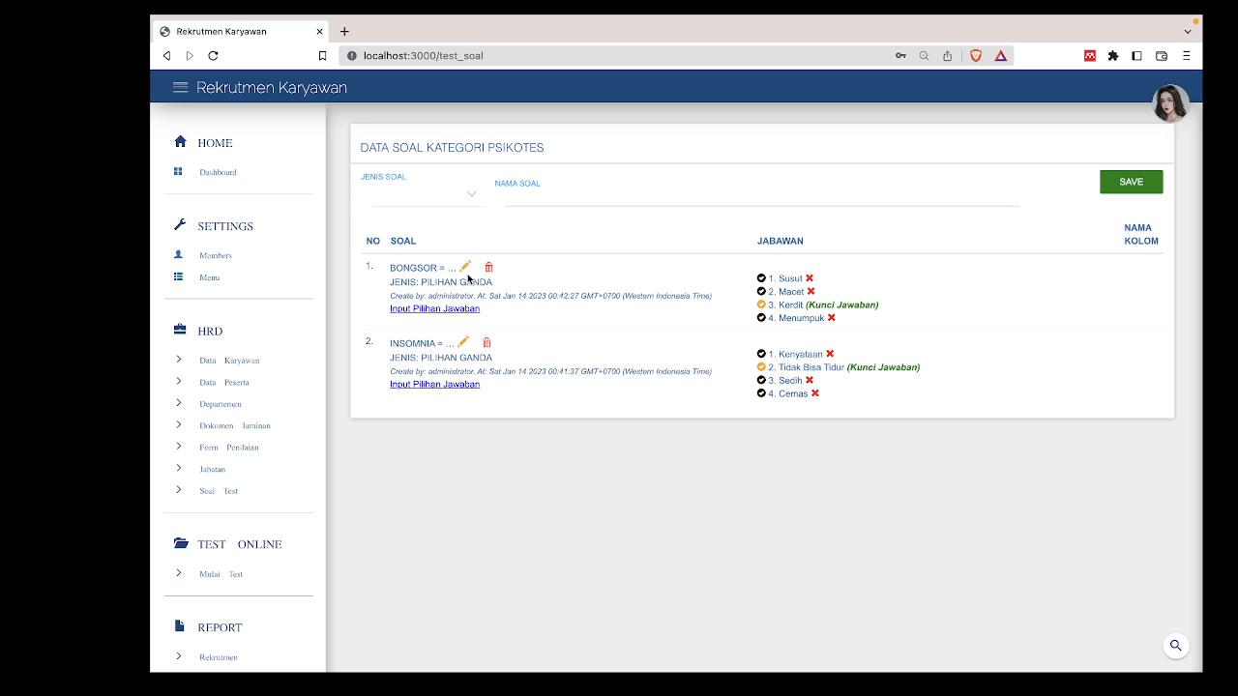
# Open a new answer-choice field under the BONGSOR question, leaving it empty.
pyautogui.click(423, 310)
pyautogui.click(800, 296)
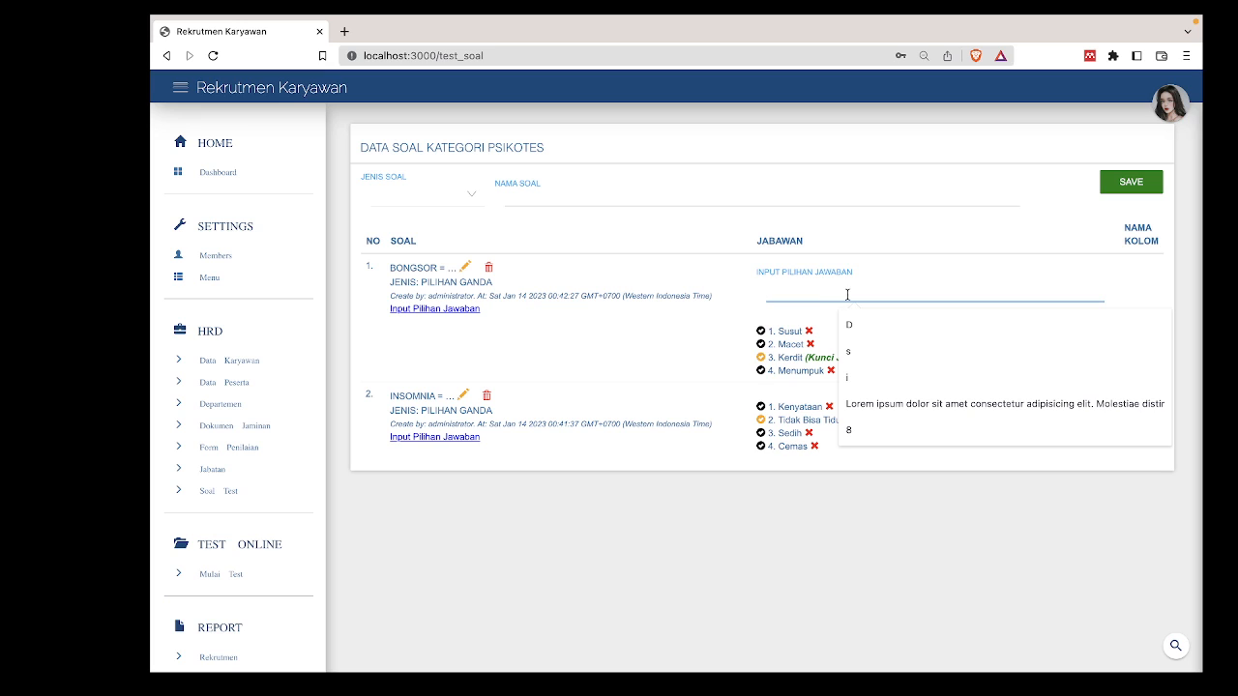
pyautogui.click(810, 319)
pyautogui.click(787, 295)
pyautogui.click(730, 350)
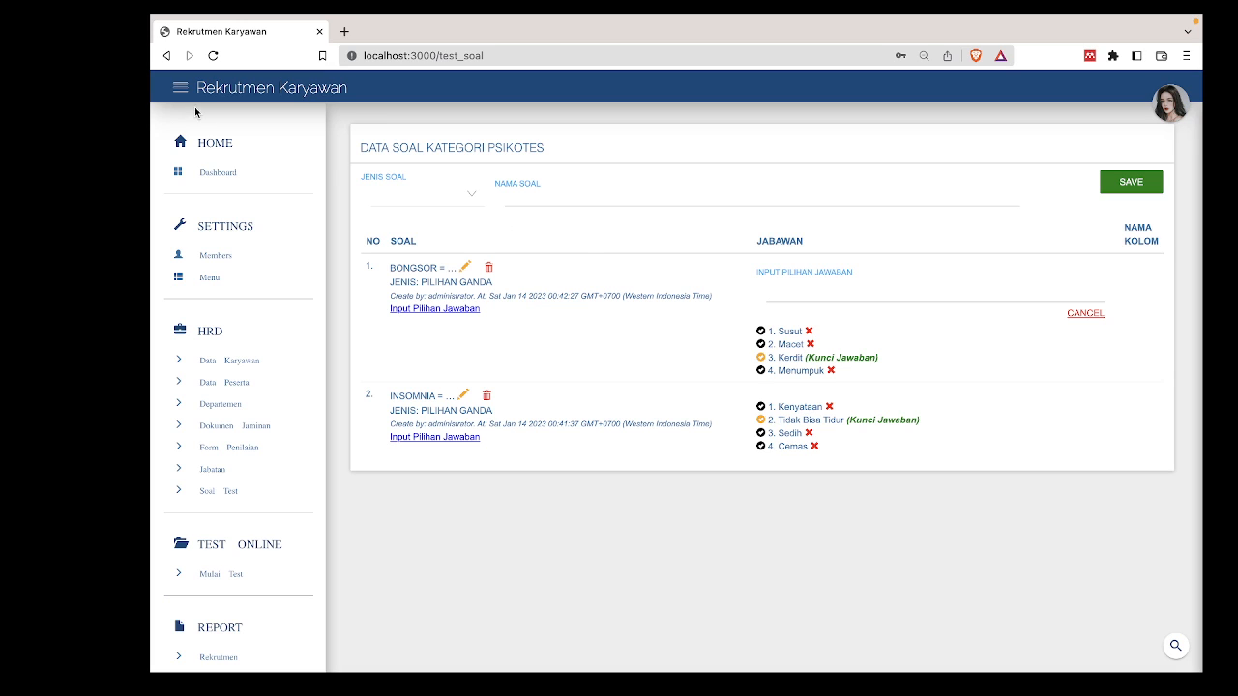
# Return to the question categories, then open the Data Peserta online test participants list.
pyautogui.click(167, 56)
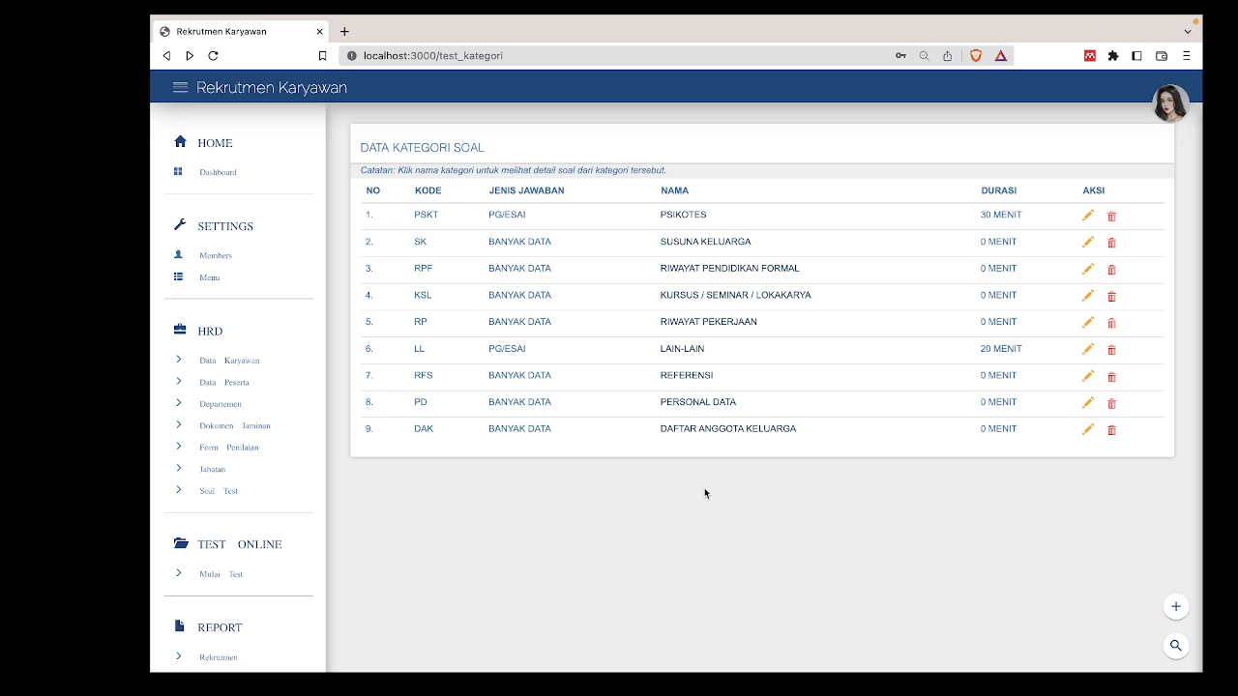
pyautogui.click(246, 384)
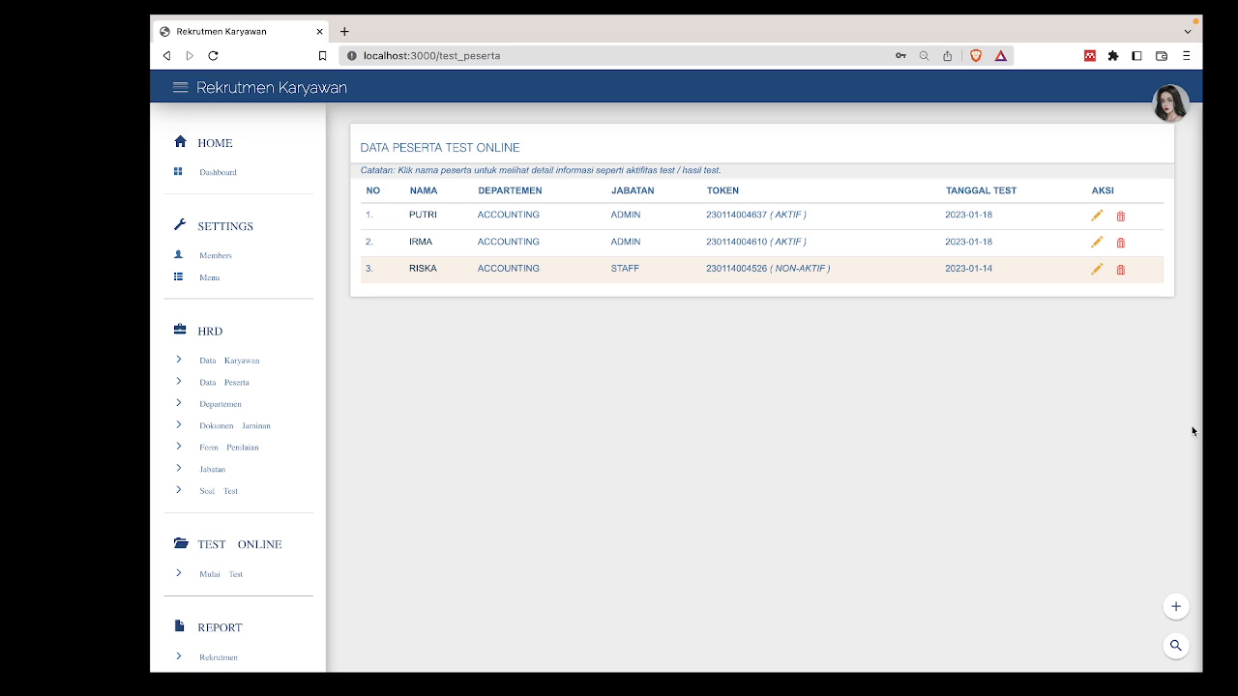
pyautogui.click(1175, 608)
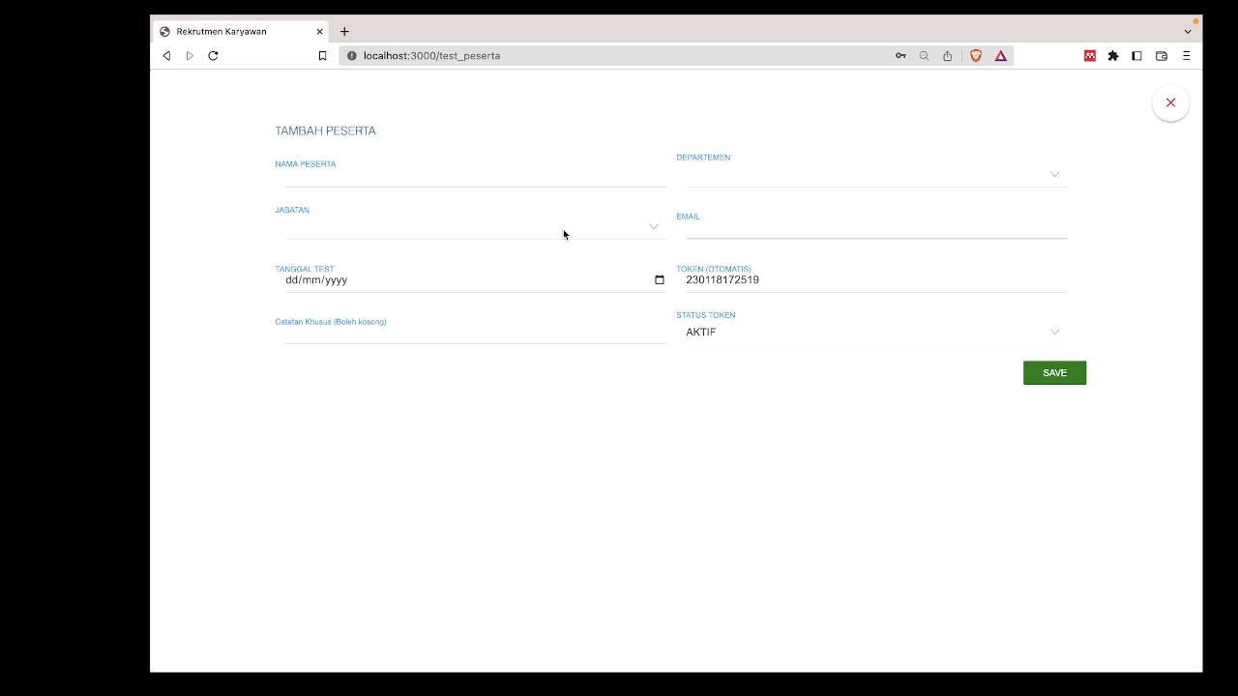
pyautogui.click(377, 336)
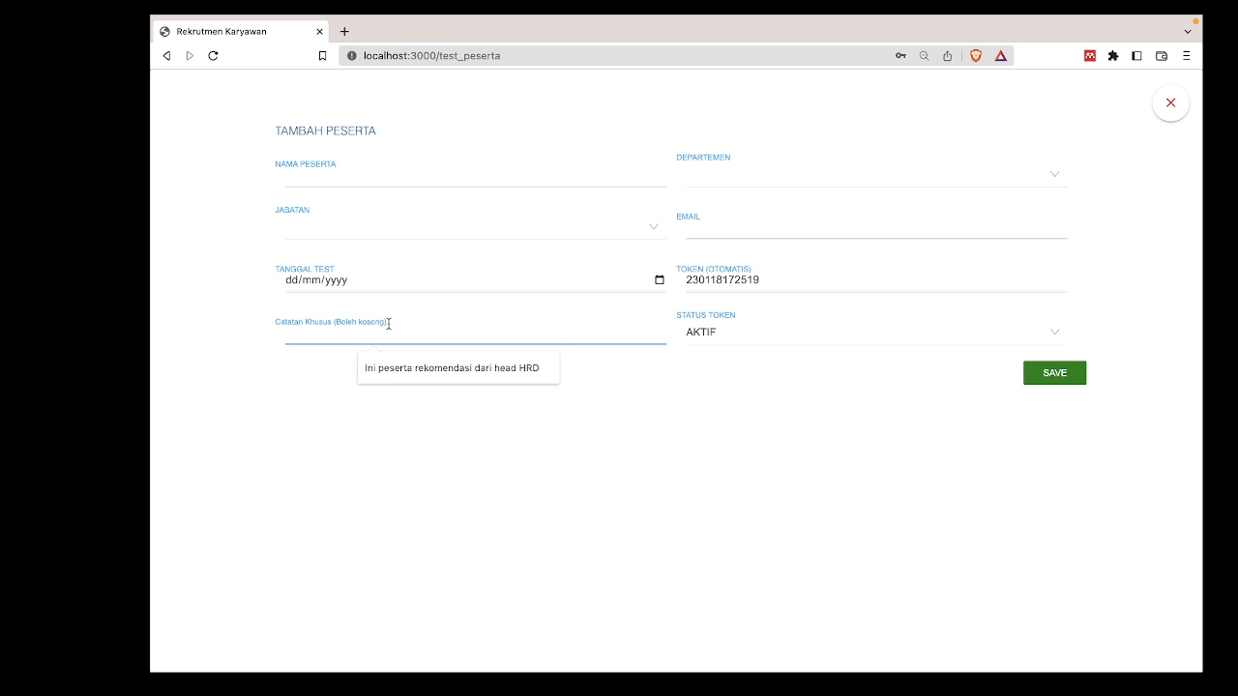
pyautogui.click(414, 262)
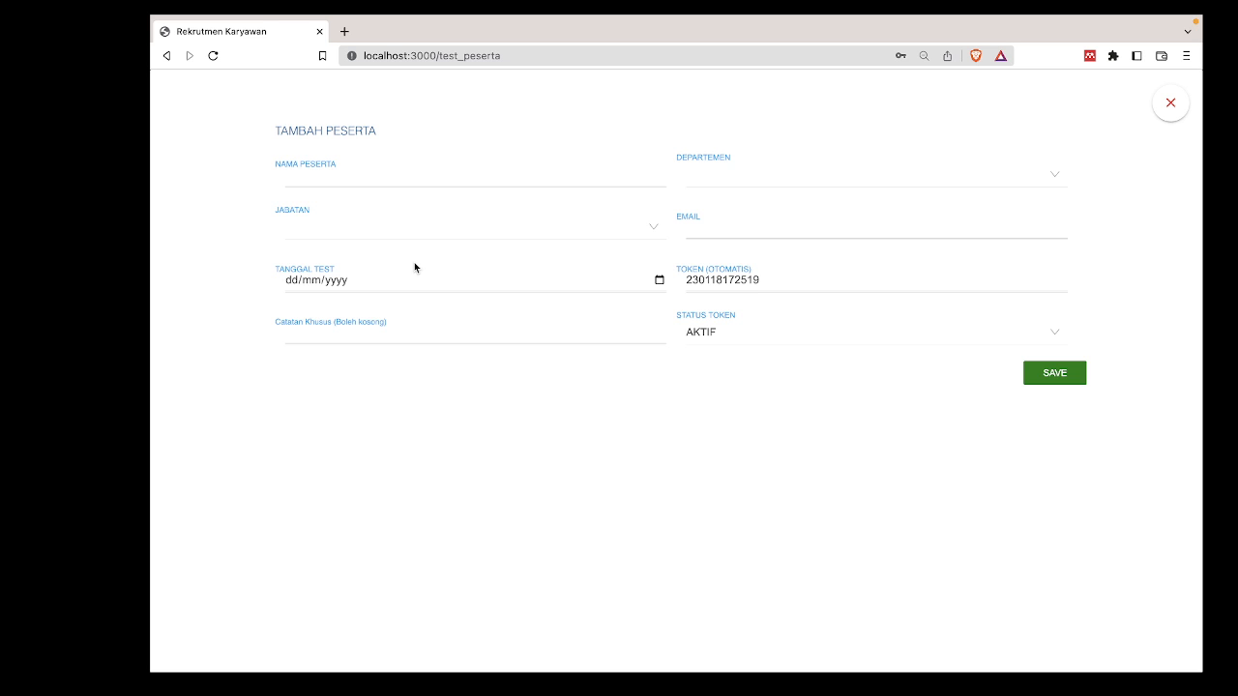
pyautogui.click(1168, 105)
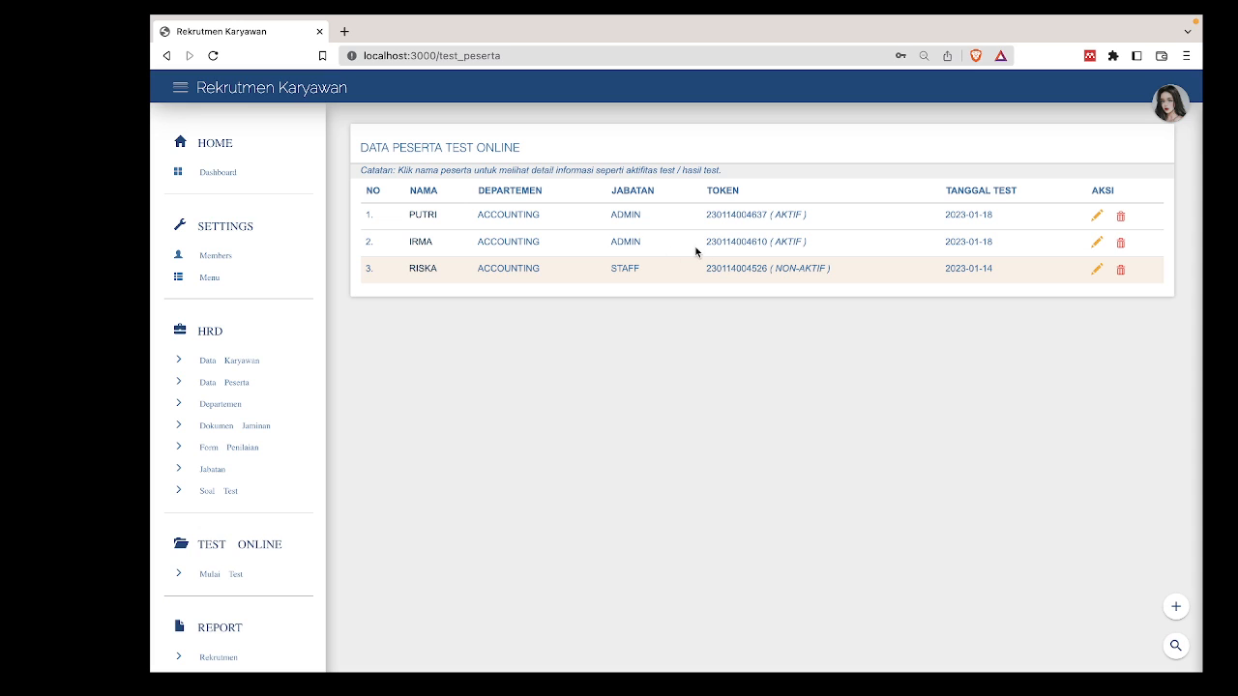
# Expand participant IRMA's details, copy their test token, and go to Mulai Test.
pyautogui.click(425, 250)
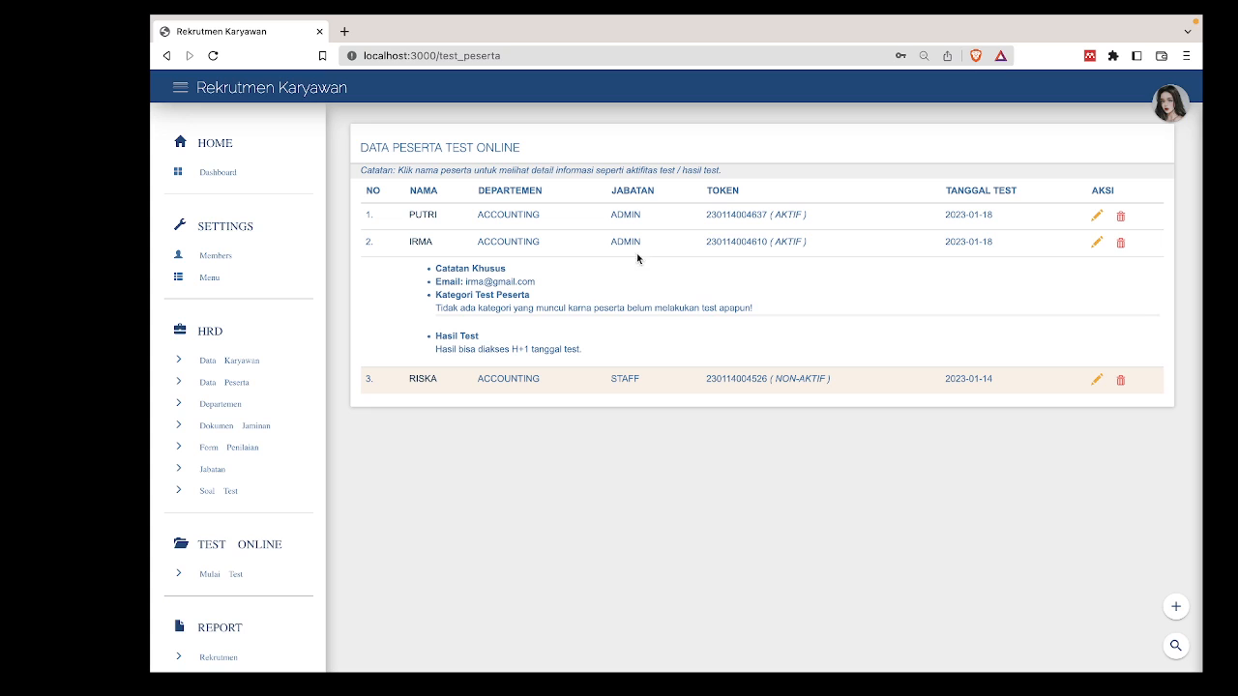
pyautogui.doubleClick(749, 242)
pyautogui.press('super+c')
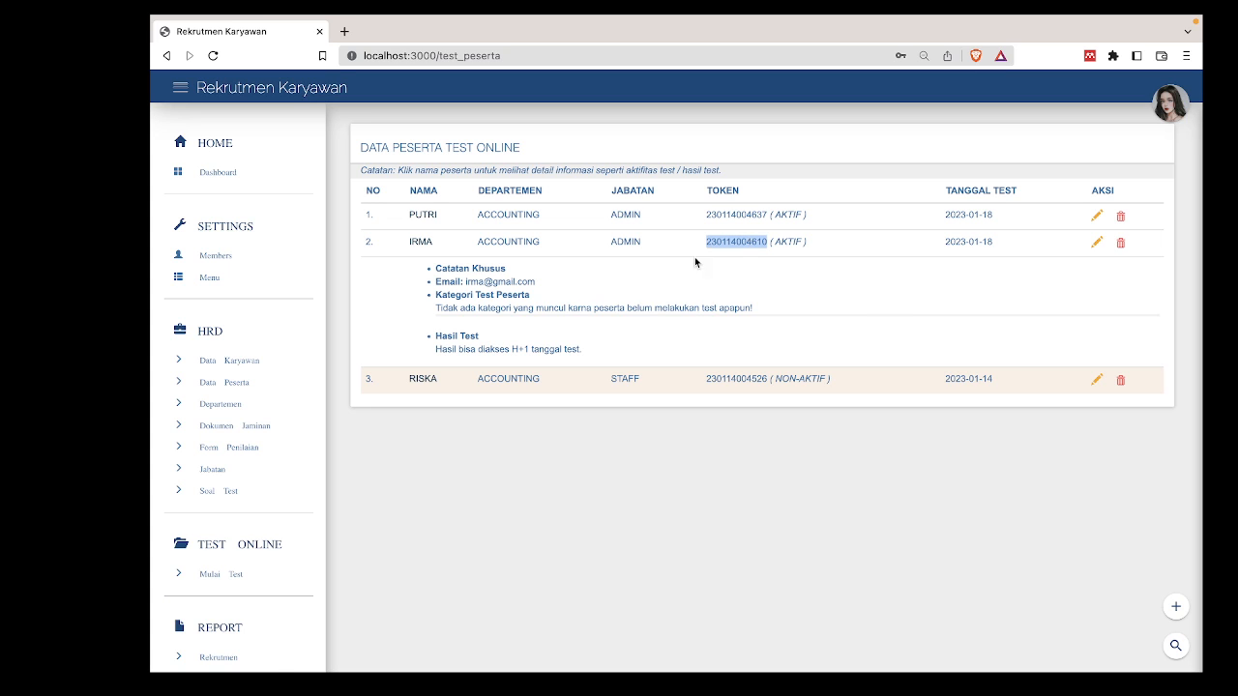
pyautogui.scroll(-1, 232, 489)
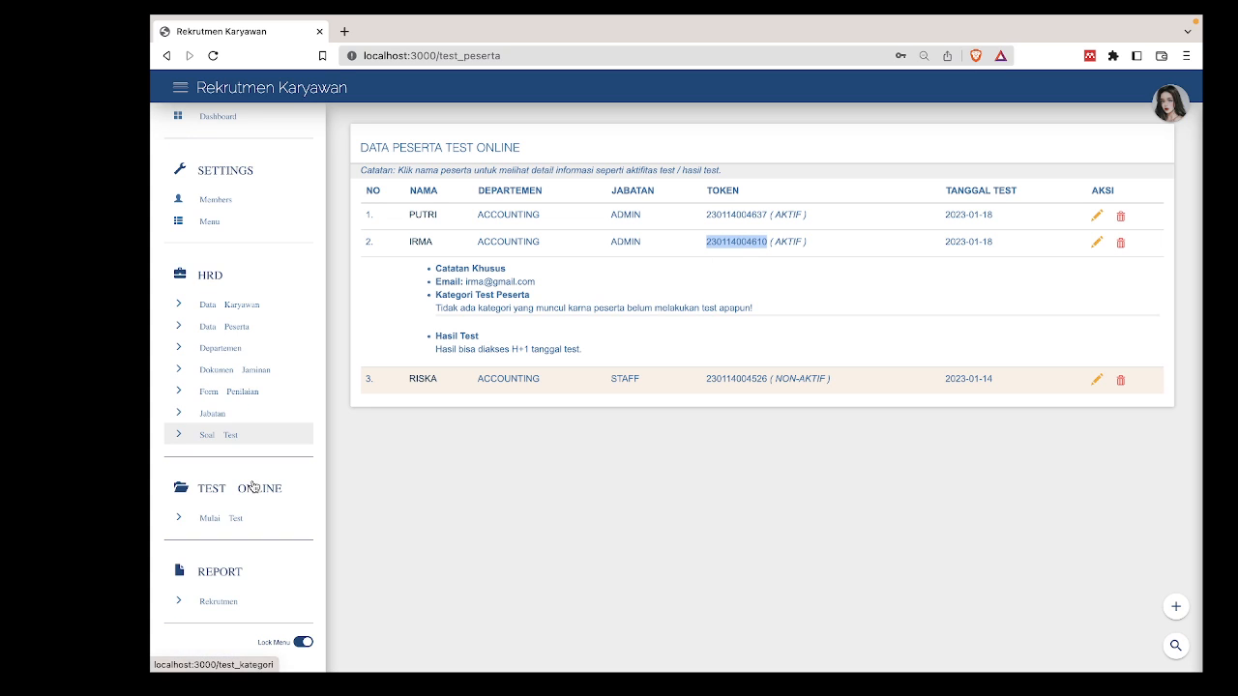
pyautogui.click(219, 522)
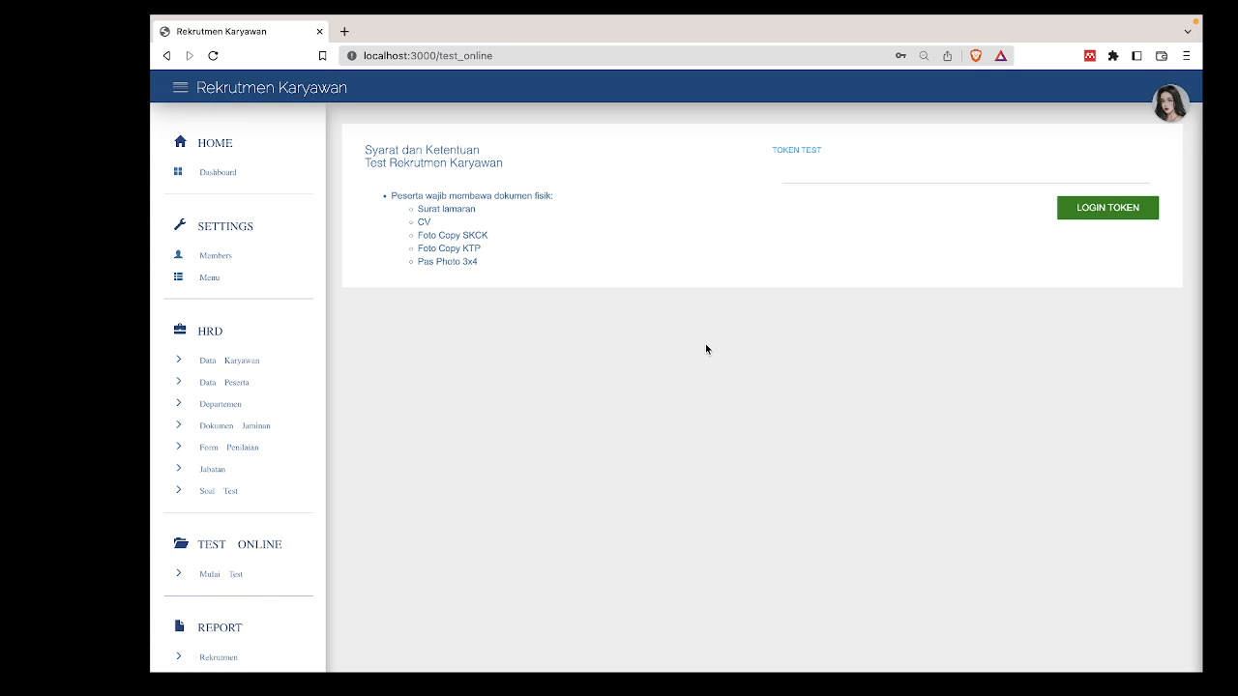
# Log into the online test with the pasted token and start the PSIKOTES category.
pyautogui.click(920, 176)
pyautogui.press('super+v')
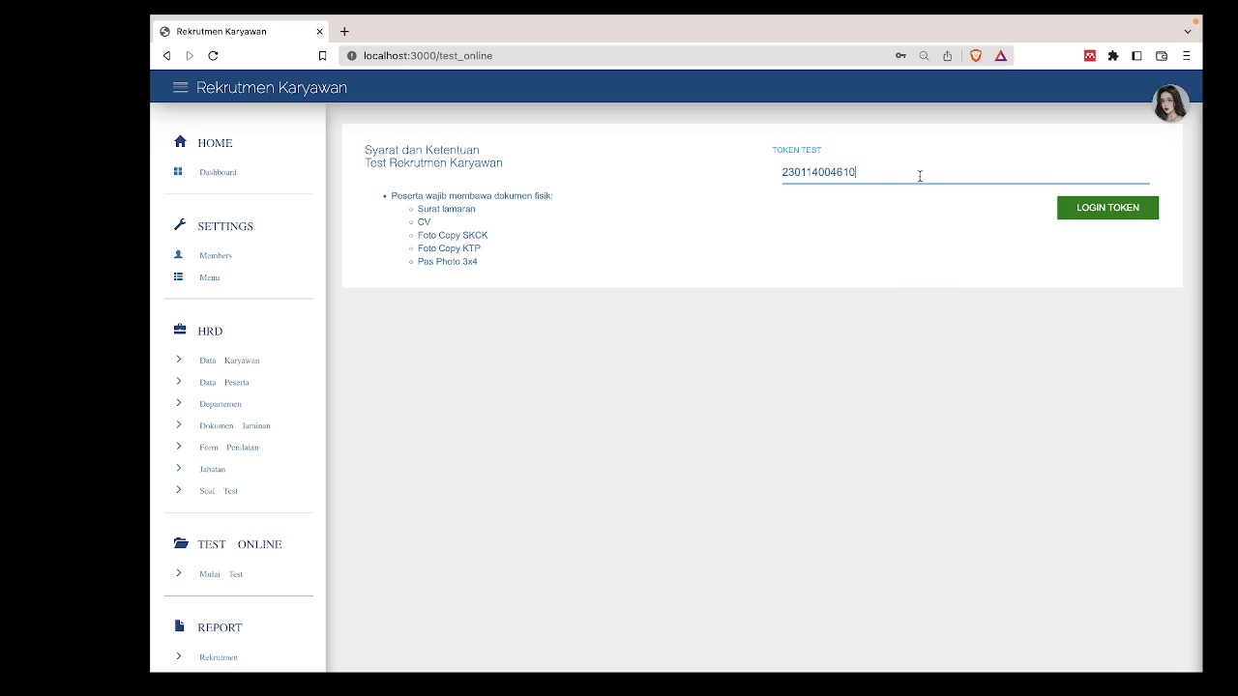
pyautogui.click(939, 230)
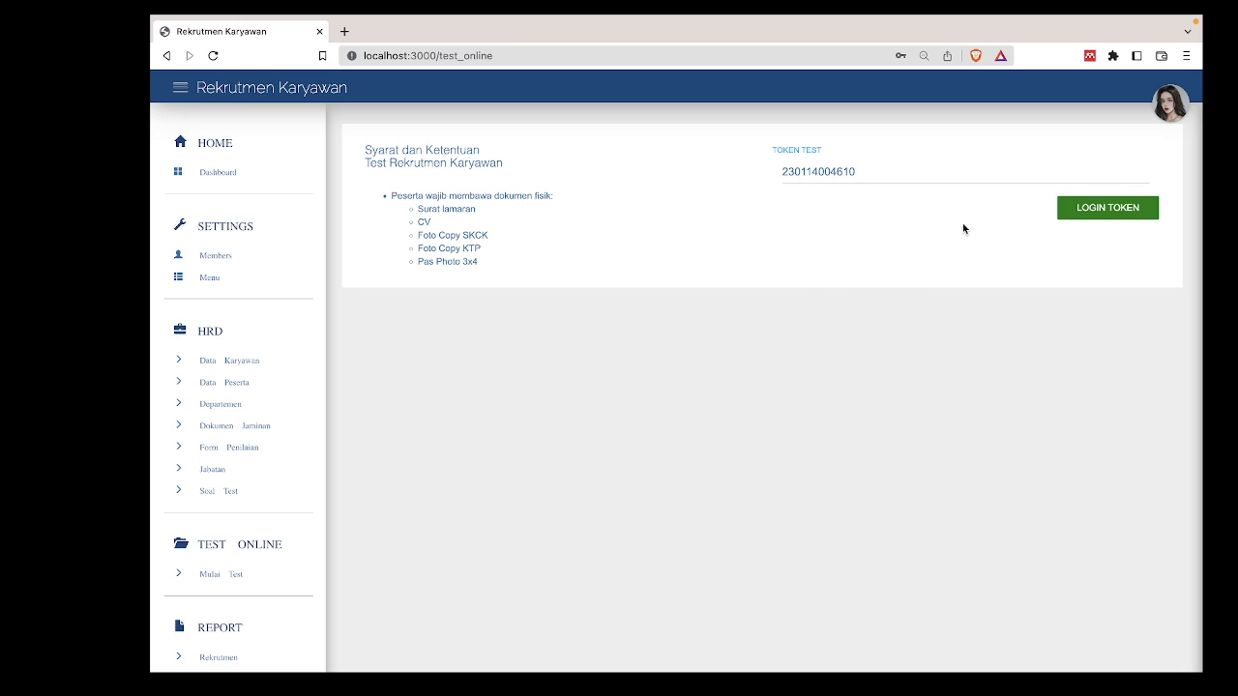
pyautogui.click(1105, 208)
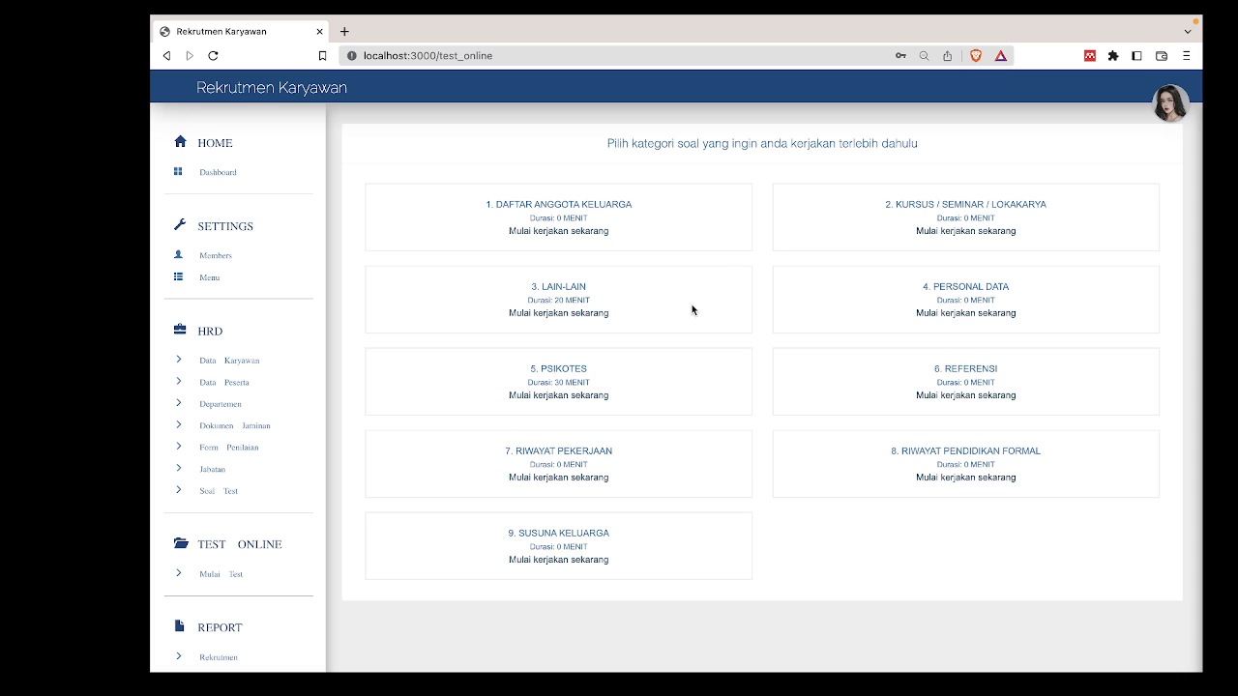
pyautogui.click(592, 395)
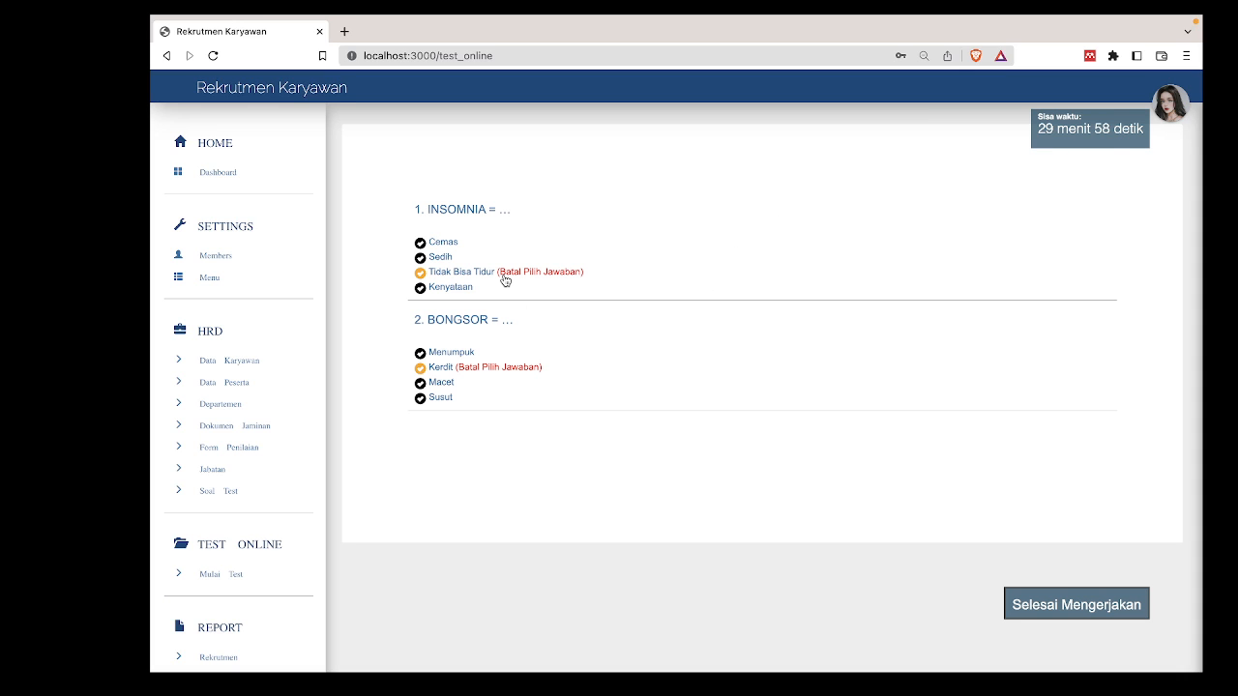
# Answer INSOMNIA with Tidak Bisa Tidur and BONGSOR with Menumpuk, then submit the Psikotes test.
pyautogui.click(420, 258)
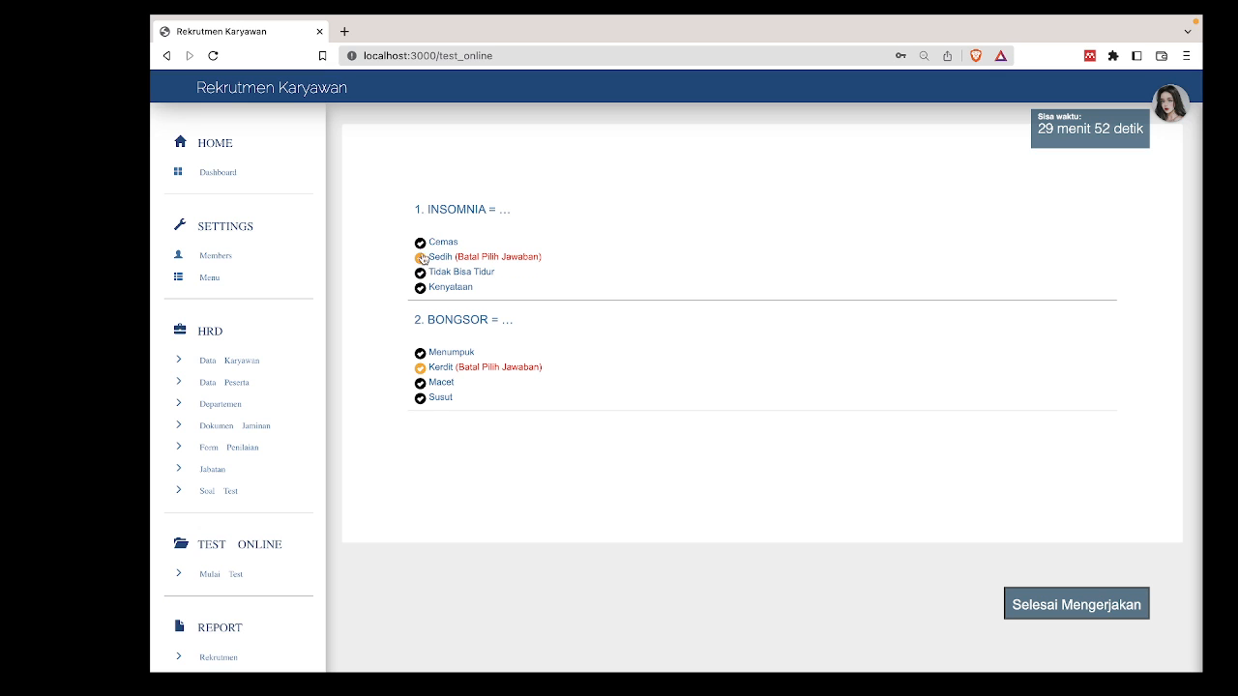
pyautogui.click(419, 243)
pyautogui.click(420, 258)
pyautogui.click(420, 288)
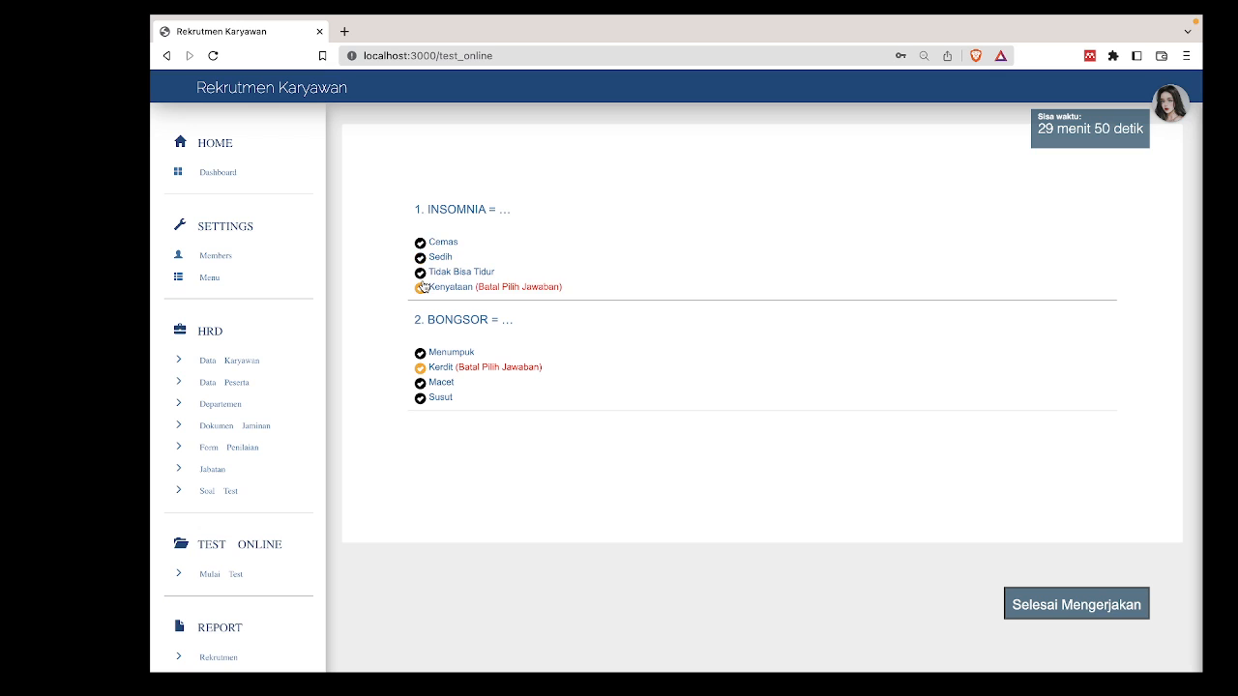
pyautogui.click(421, 273)
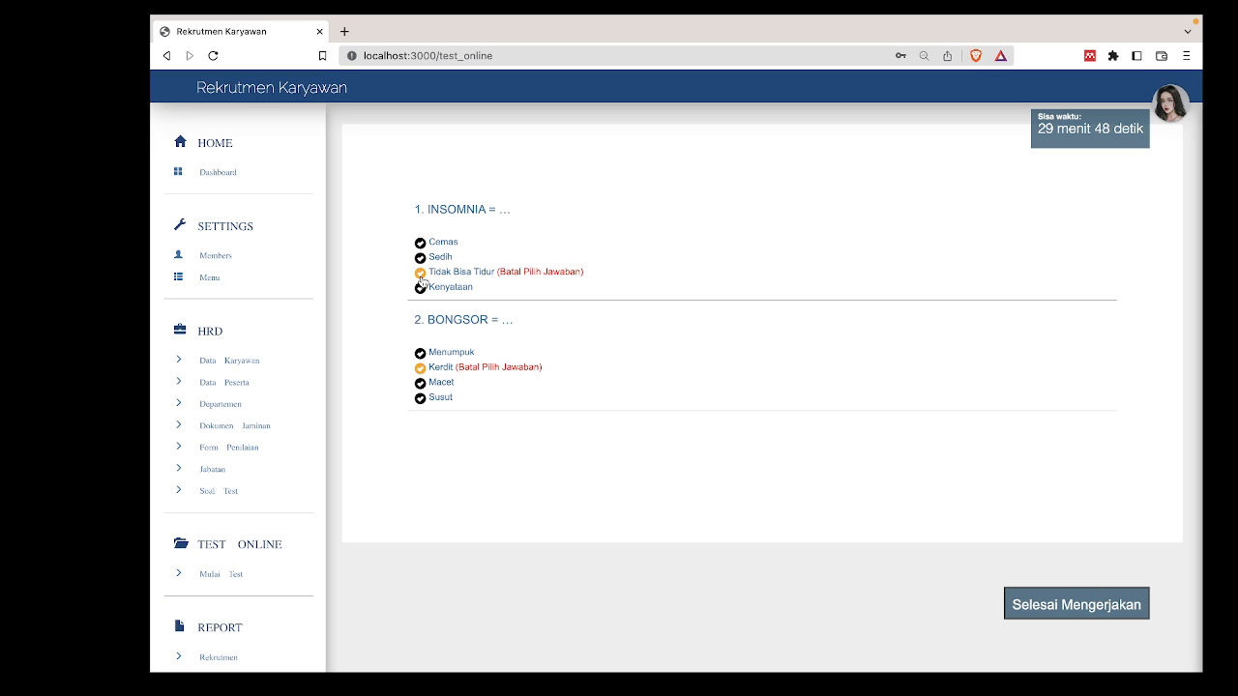
pyautogui.click(420, 353)
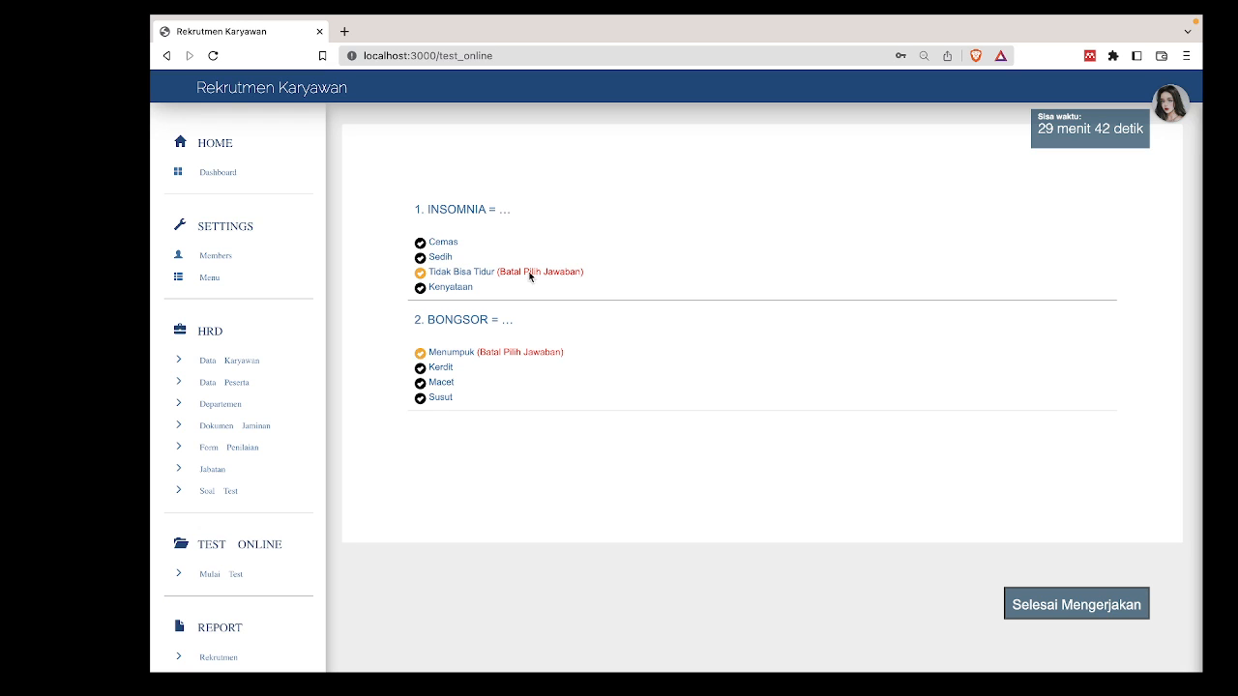
pyautogui.click(1056, 616)
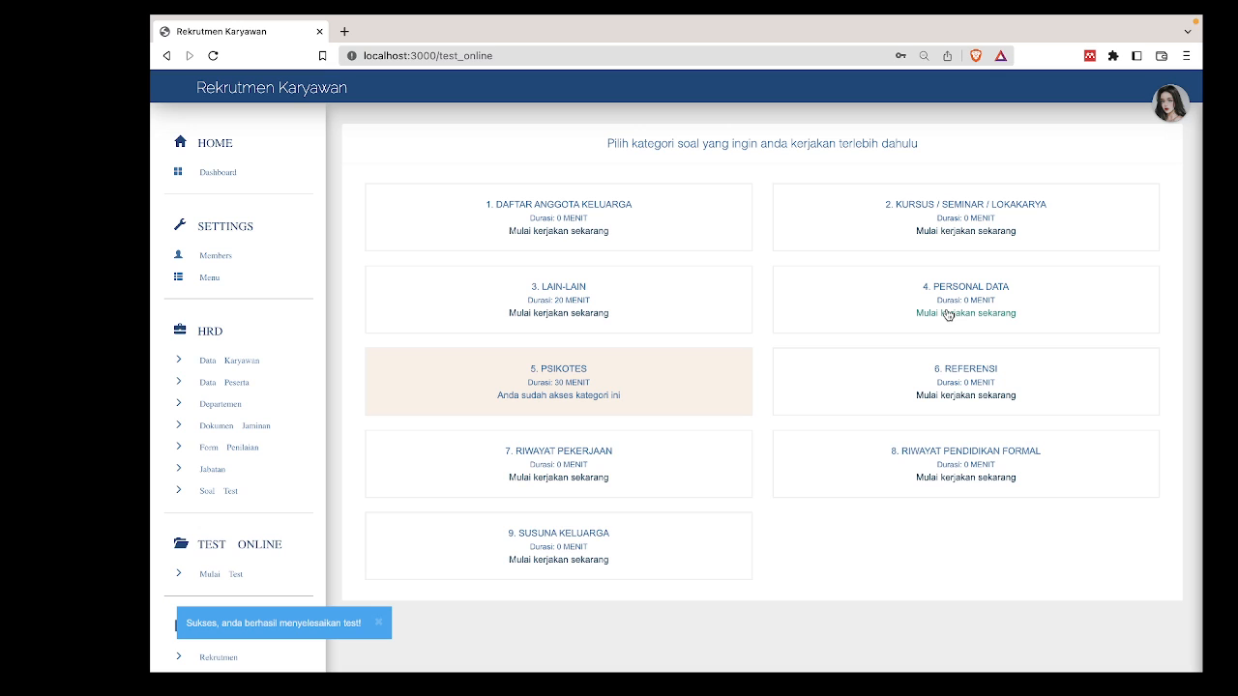
# Start the DAFTAR ANGGOTA KELUARGA test category.
pyautogui.click(567, 231)
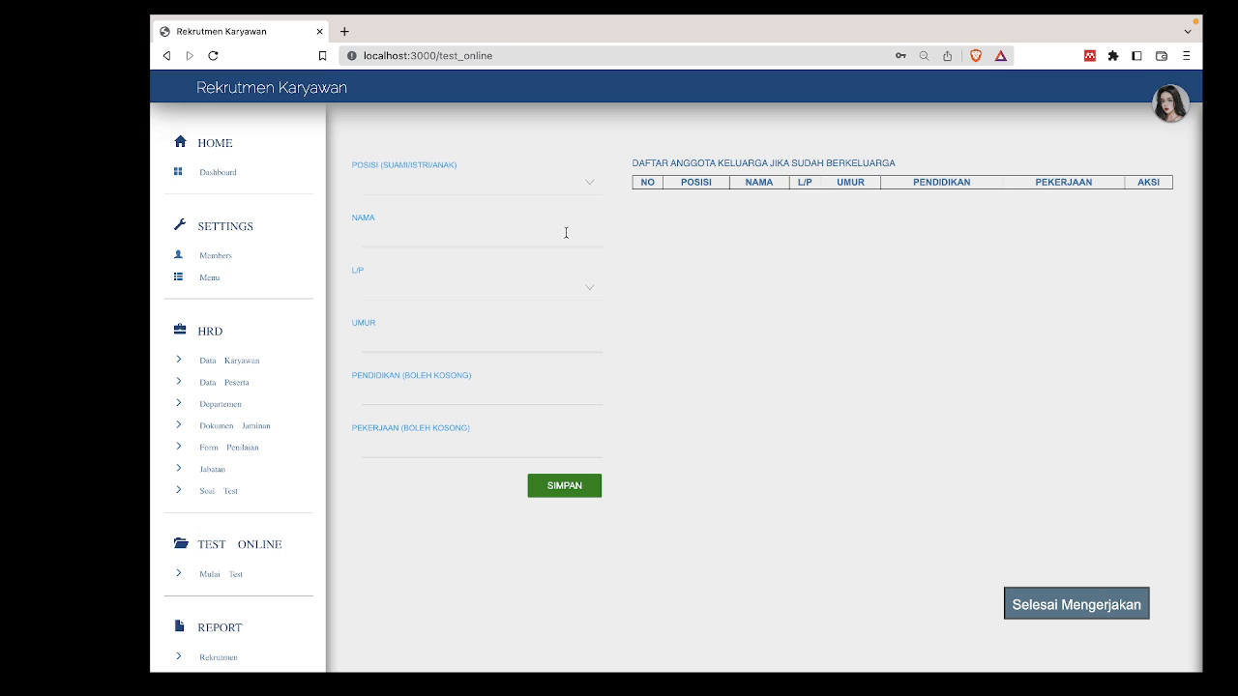
# Enter a family member as SUAMI with the husband's name, gender L and age 27.
pyautogui.click(535, 180)
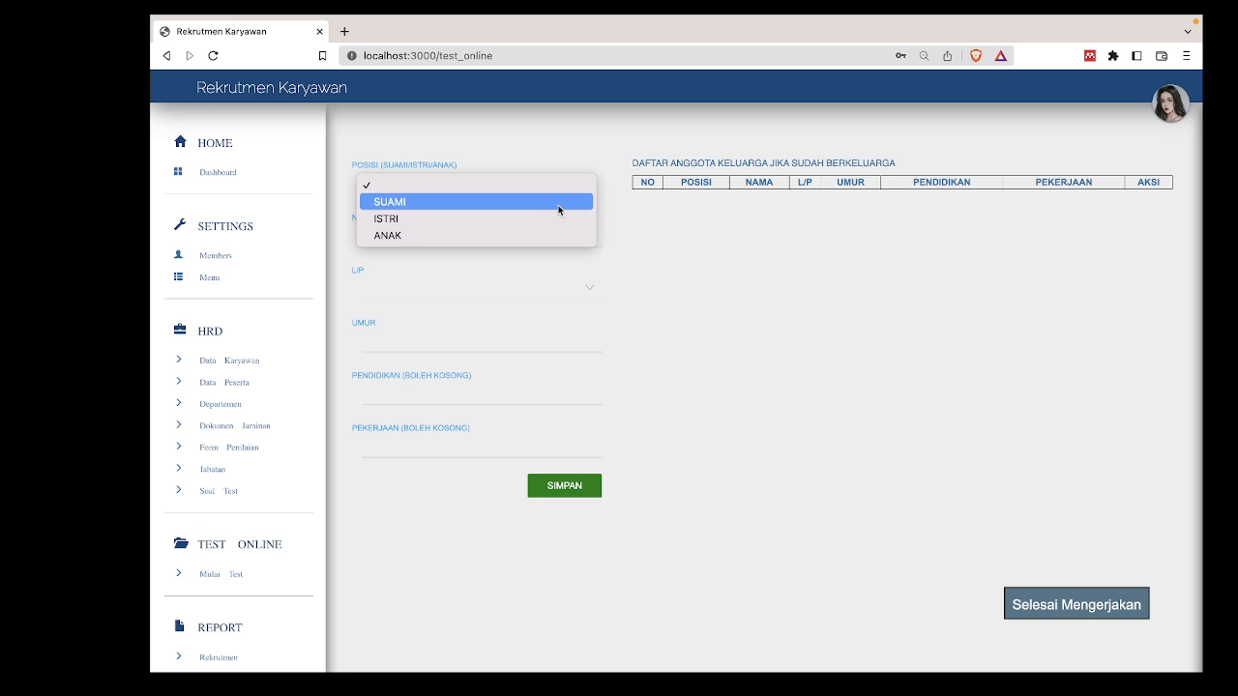
pyautogui.click(557, 204)
pyautogui.click(547, 237)
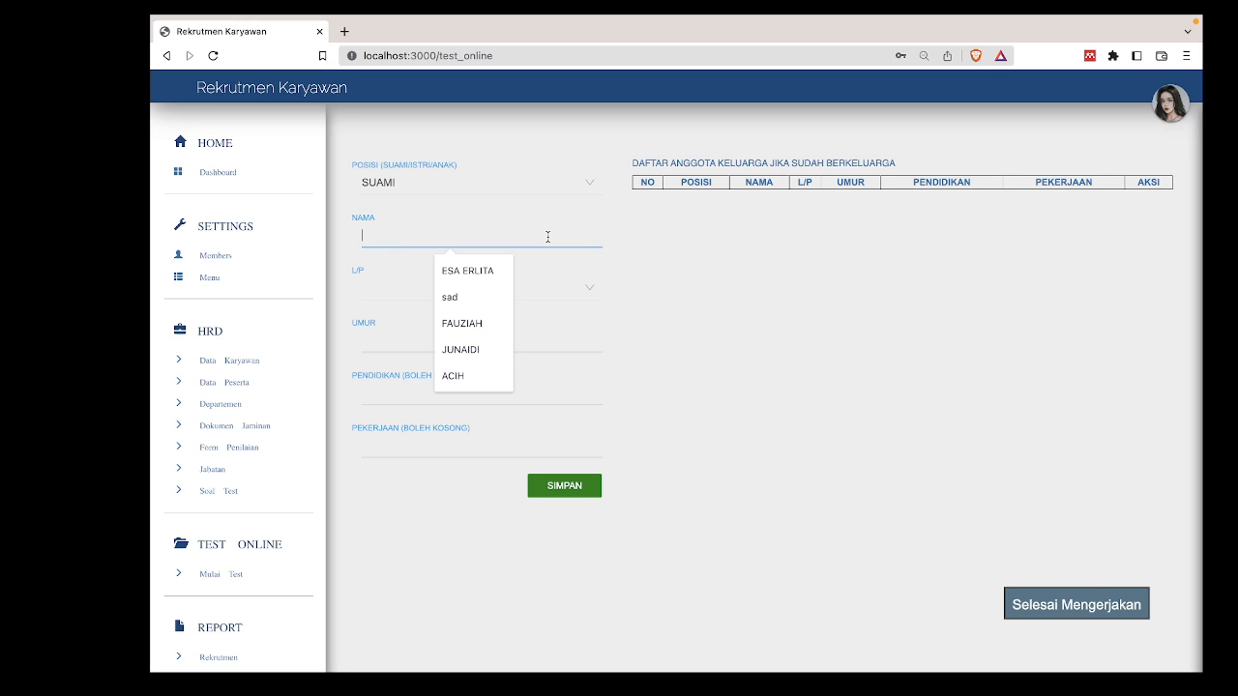
pyautogui.write('ALAM')
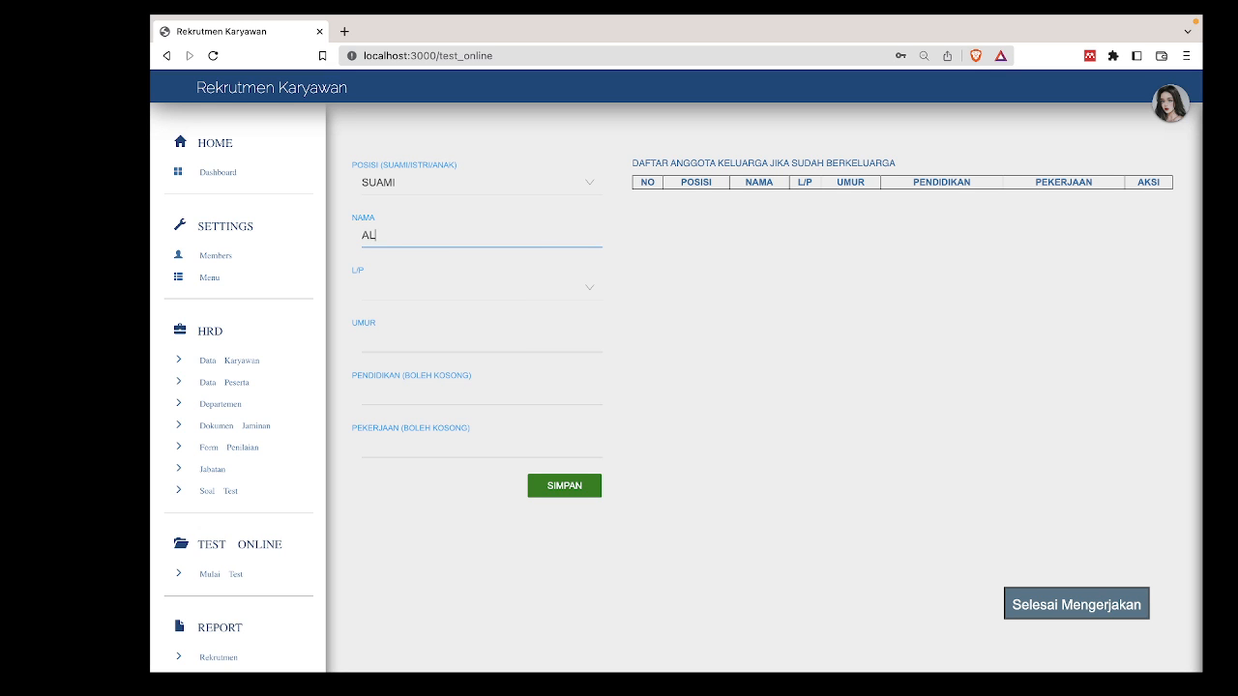
pyautogui.click(556, 286)
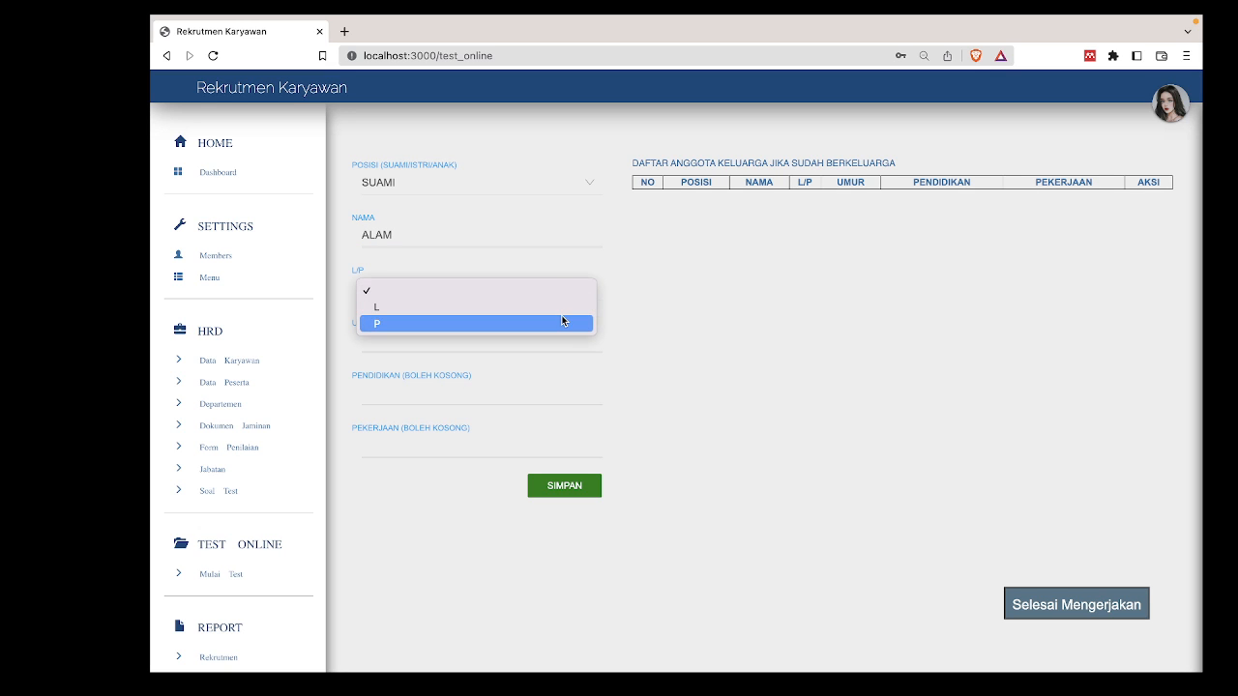
pyautogui.click(570, 301)
pyautogui.click(567, 340)
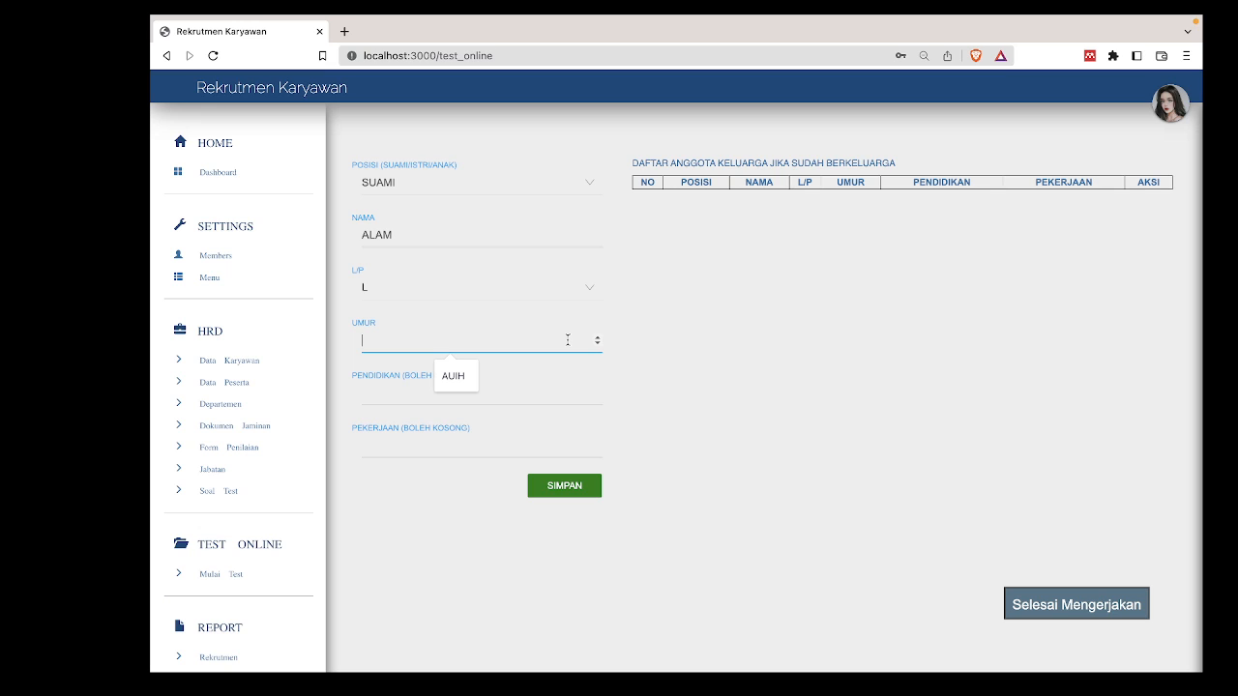
pyautogui.write('27')
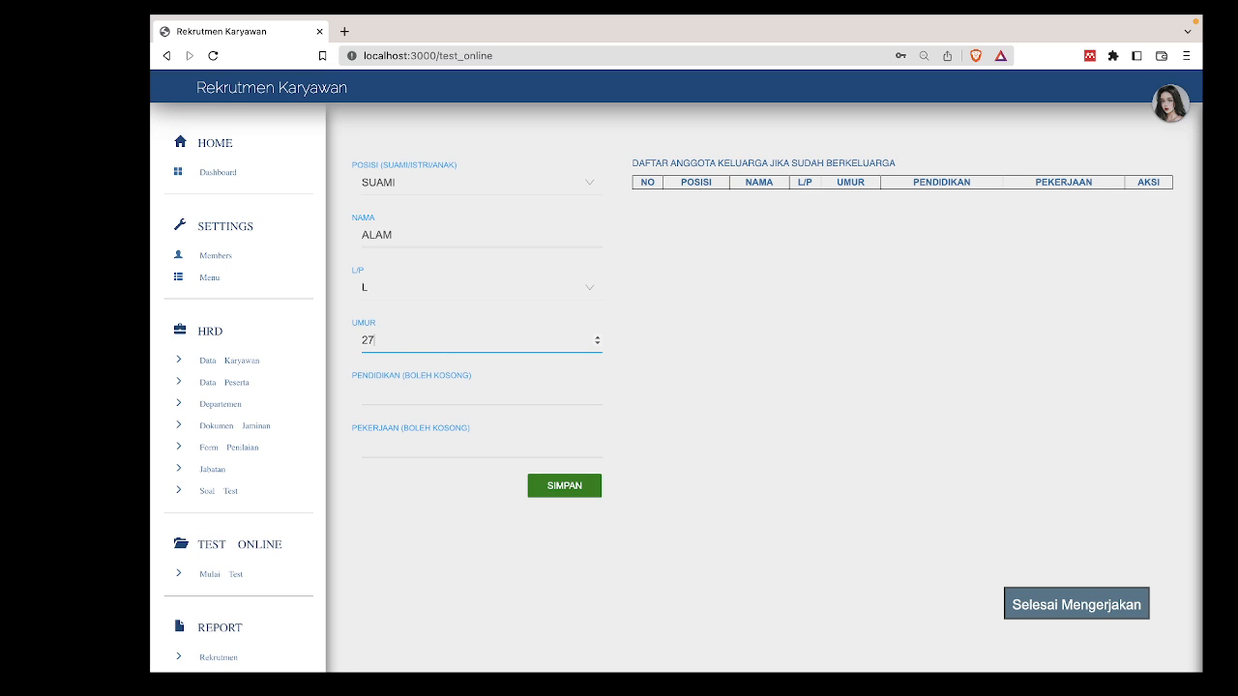
# Add education SI IT and occupation IT, save the entry, and finish the family members test.
pyautogui.click(531, 392)
pyautogui.write('SI IT')
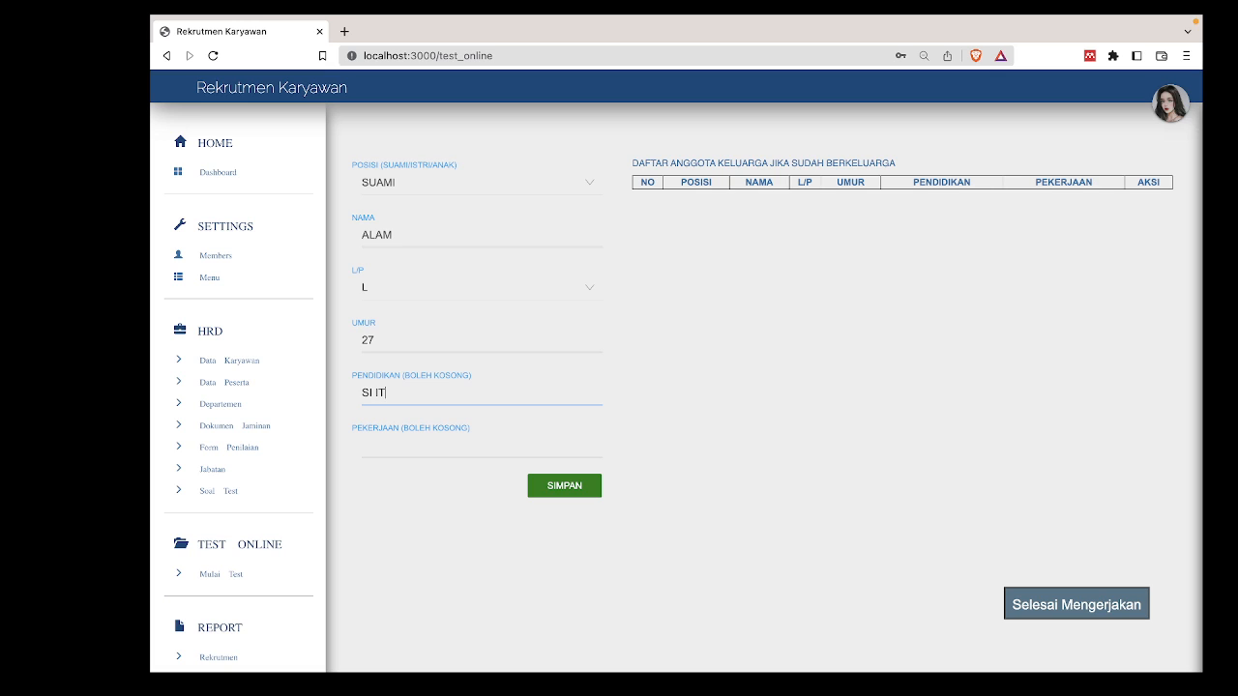
pyautogui.click(527, 444)
pyautogui.write('IT')
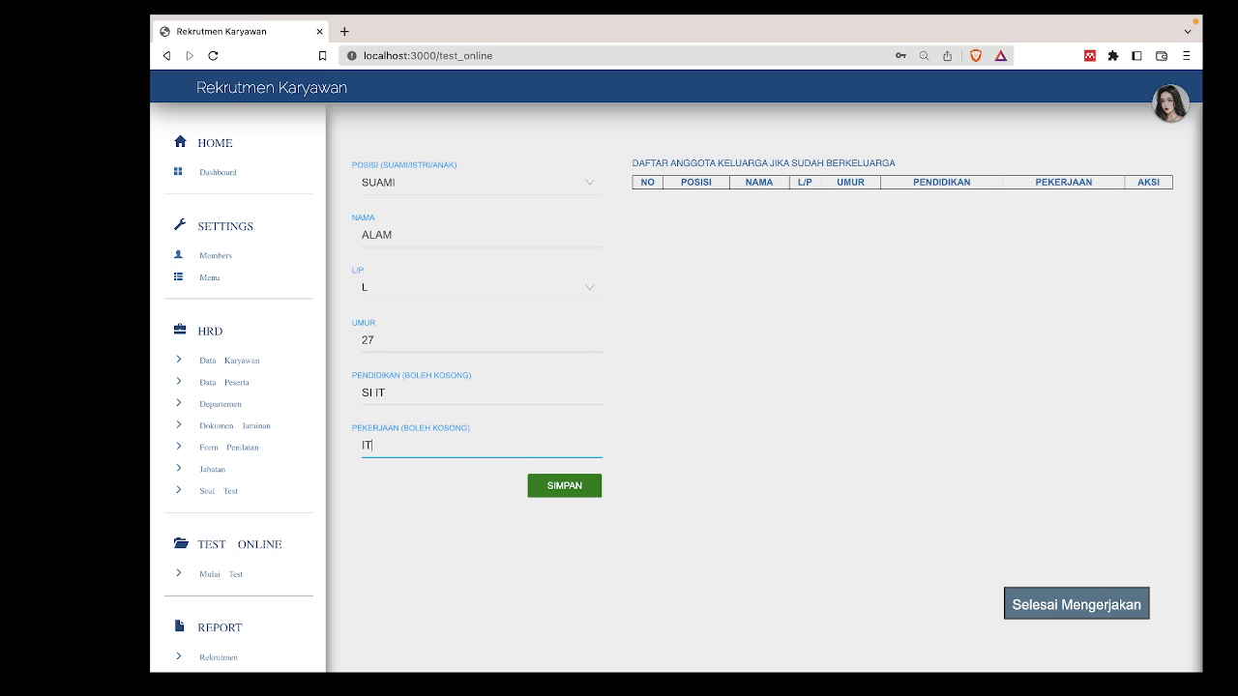
pyautogui.click(592, 483)
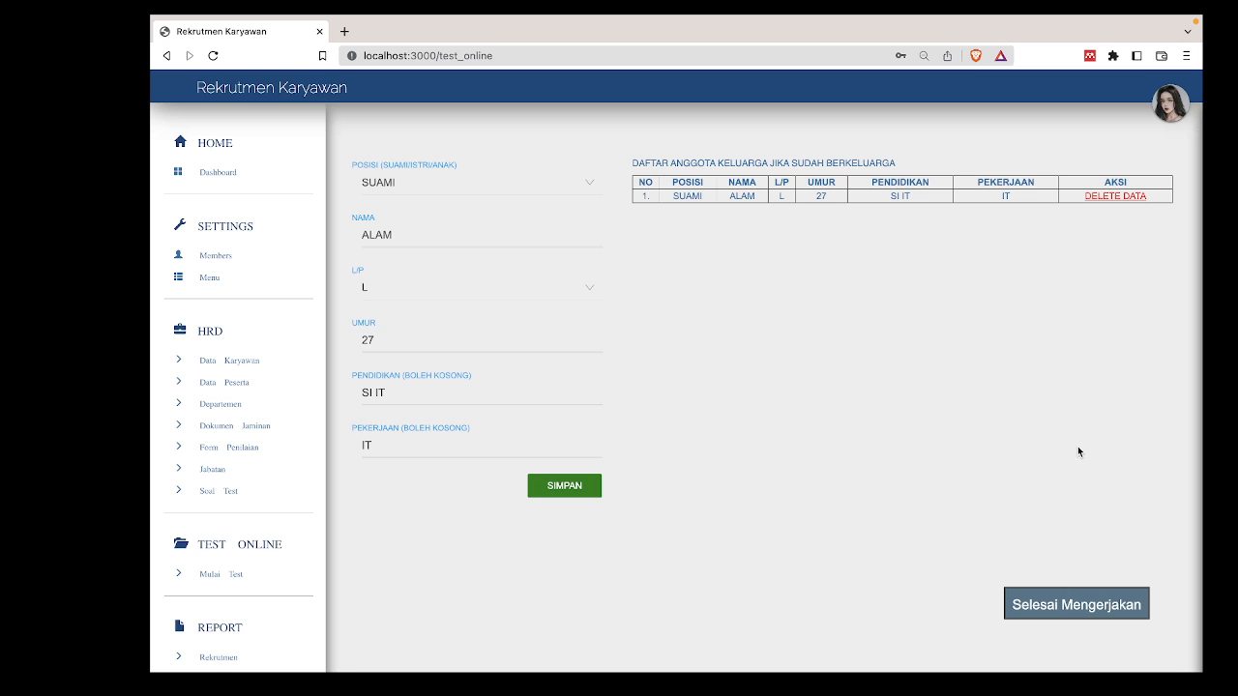
pyautogui.click(1095, 601)
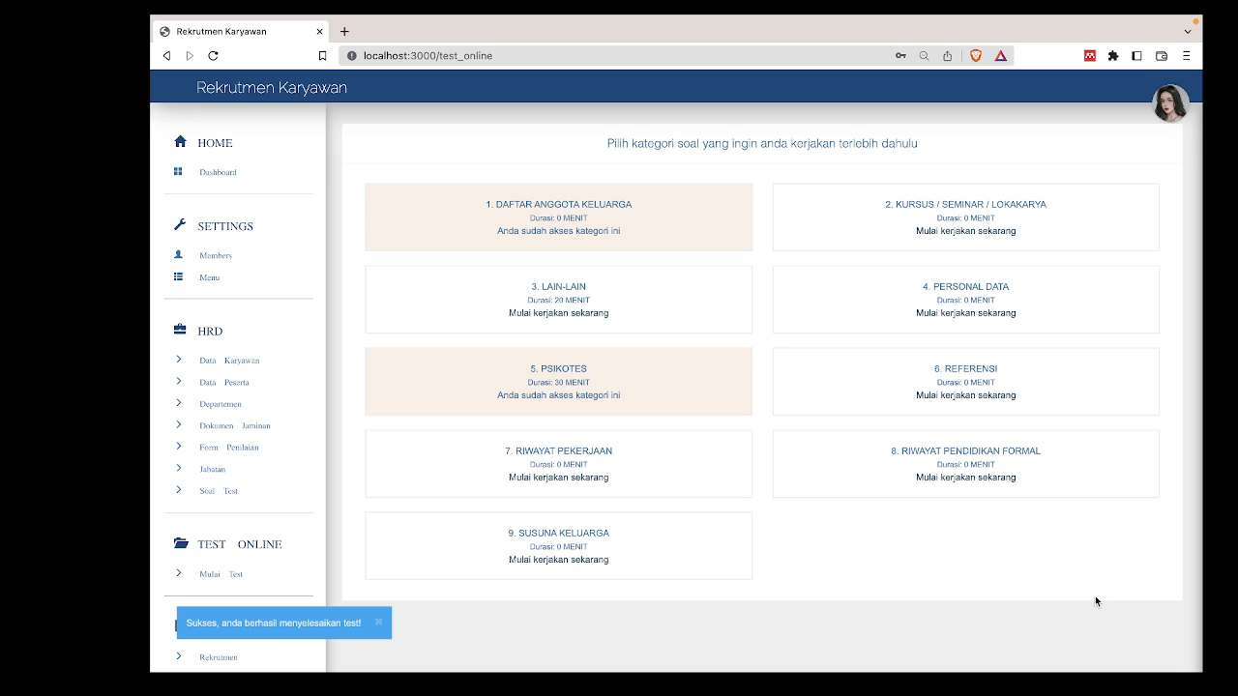
# Open a new browser tab and load the app at localhost:3000.
pyautogui.click(344, 32)
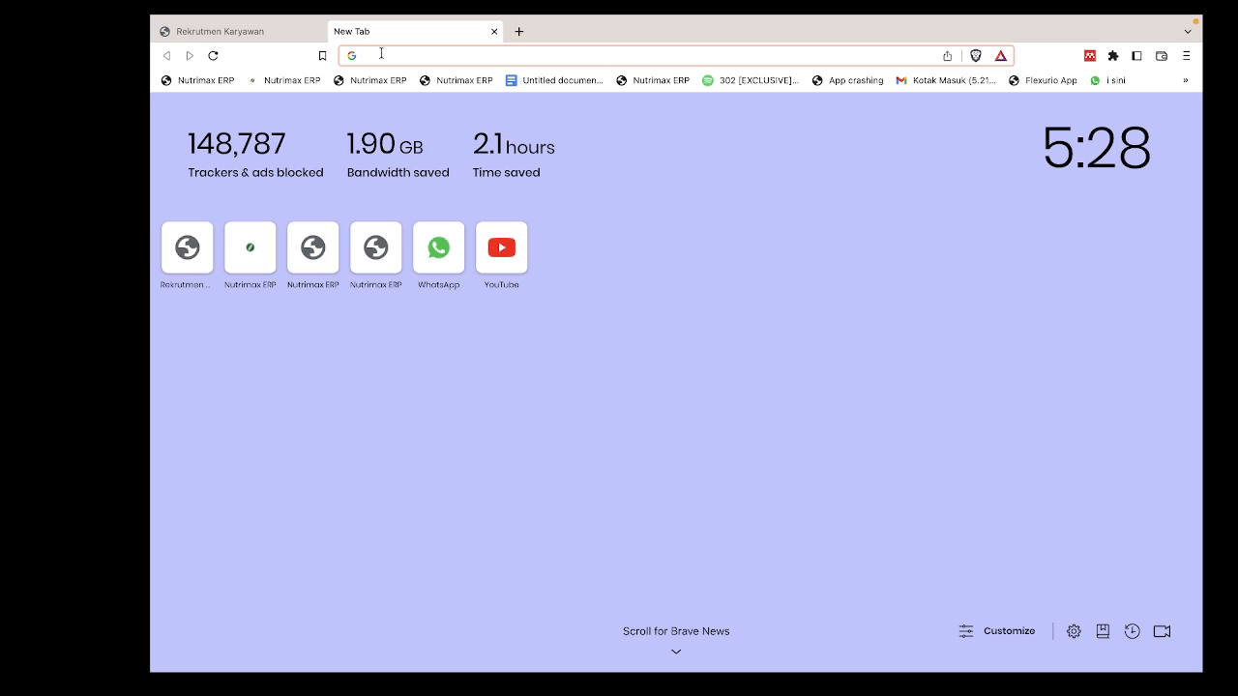
pyautogui.write('localhost:3000')
pyautogui.press('Return')
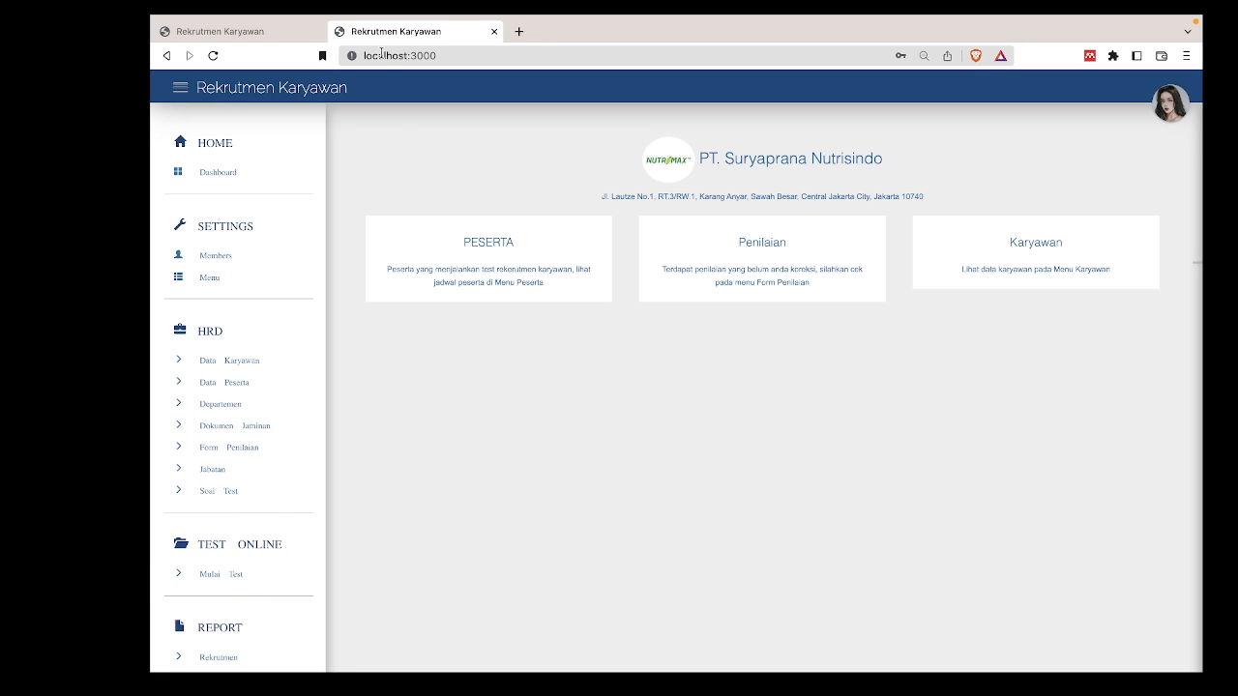
# View the first participant's test details in HRD > Data Peserta, then go to Form Penilaian.
pyautogui.click(290, 383)
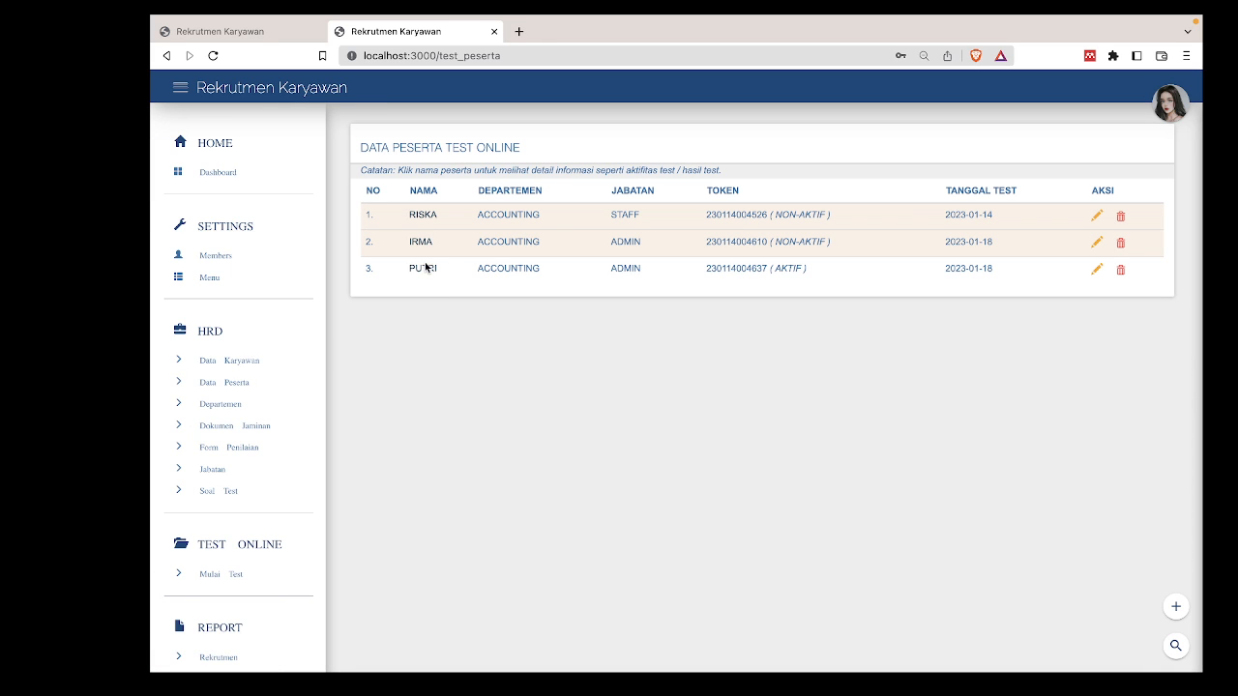
pyautogui.click(426, 218)
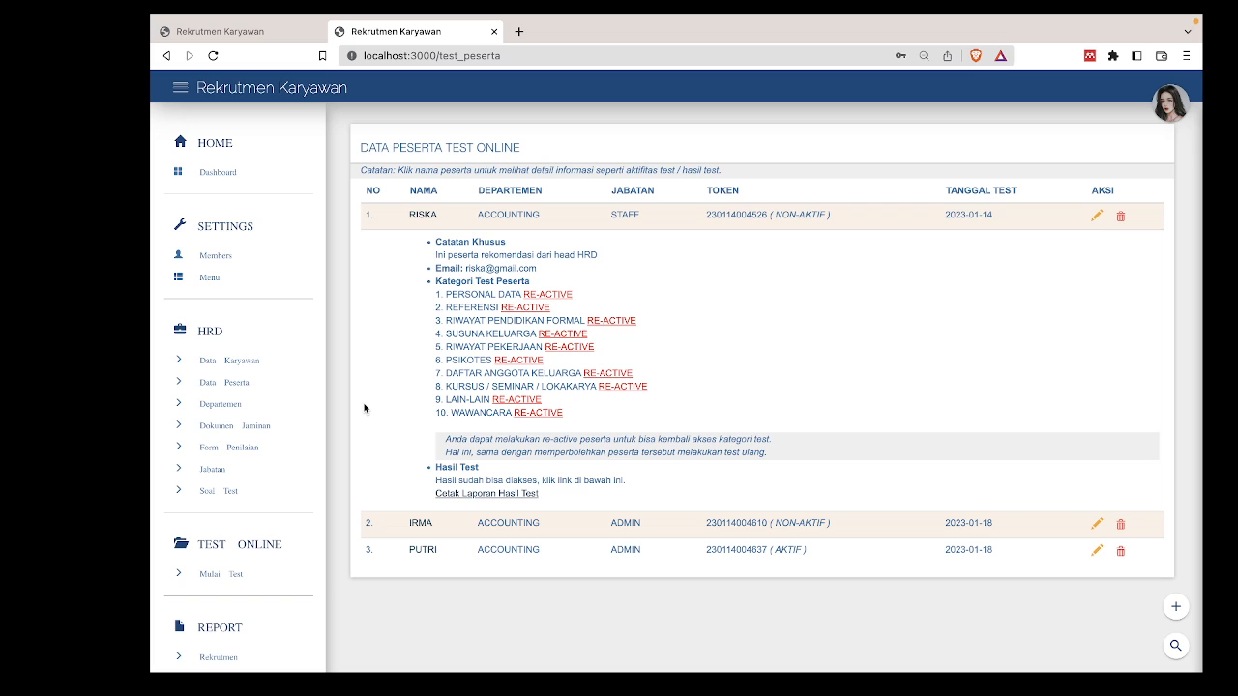
pyautogui.click(255, 447)
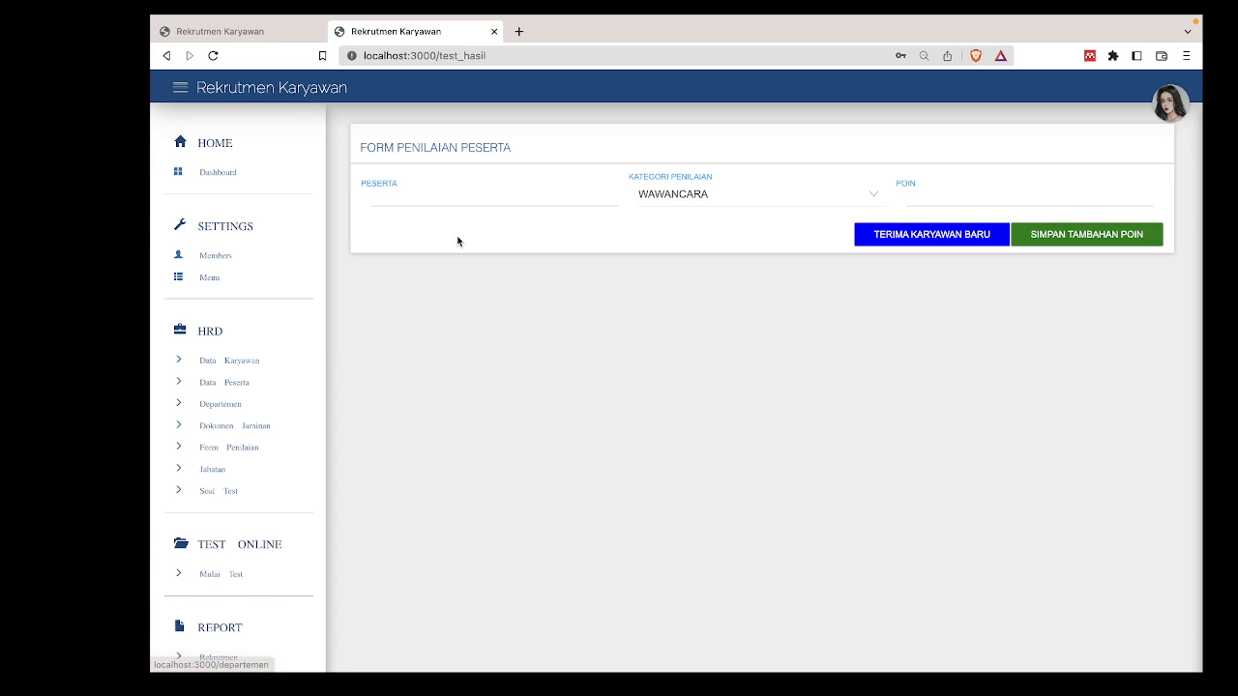
# Search PESERTA by partial name and load the Accounting staff candidate's scores (total 59).
pyautogui.click(583, 191)
pyautogui.write('ISKA')
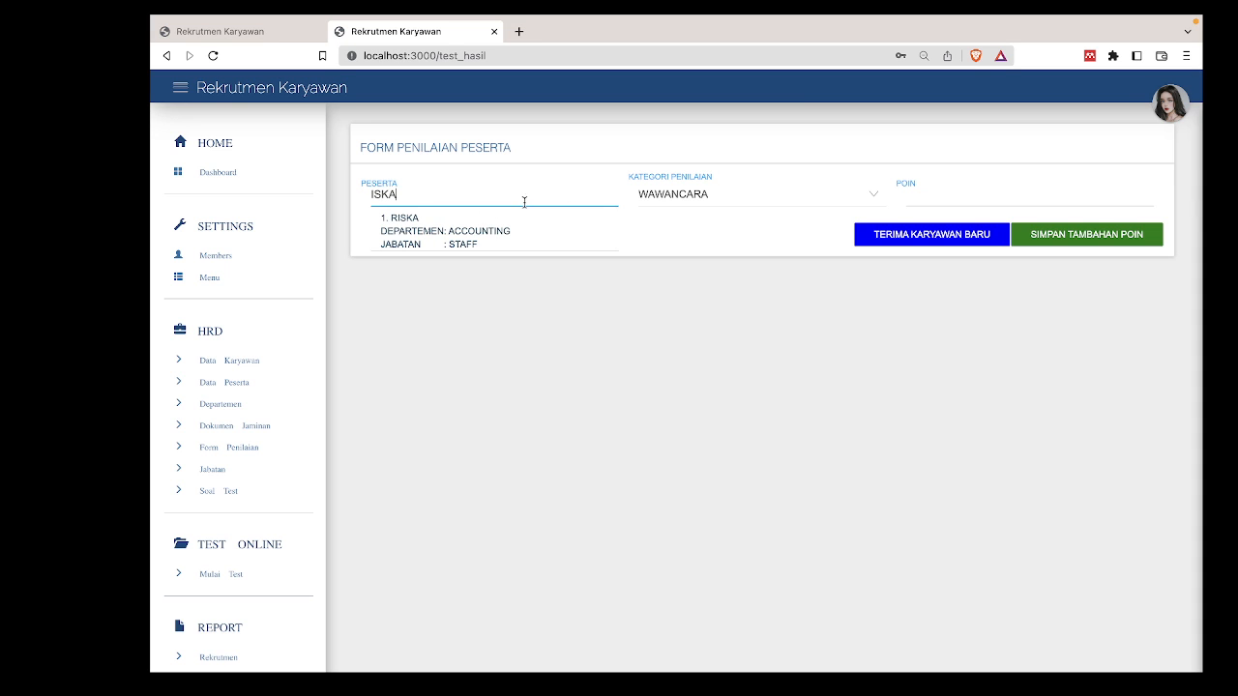
pyautogui.click(449, 237)
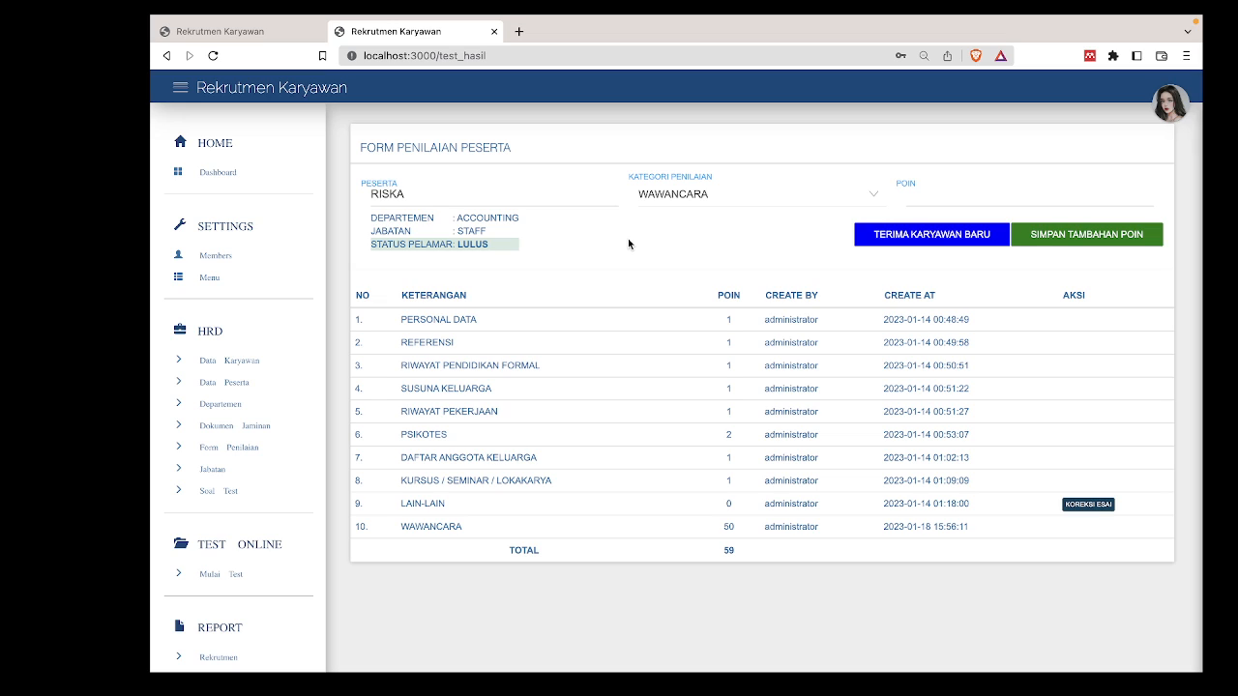
pyautogui.doubleClick(728, 526)
# Keep WAWANCARA as the scoring category and expand the LAIN-LAIN essay answers.
pyautogui.click(672, 201)
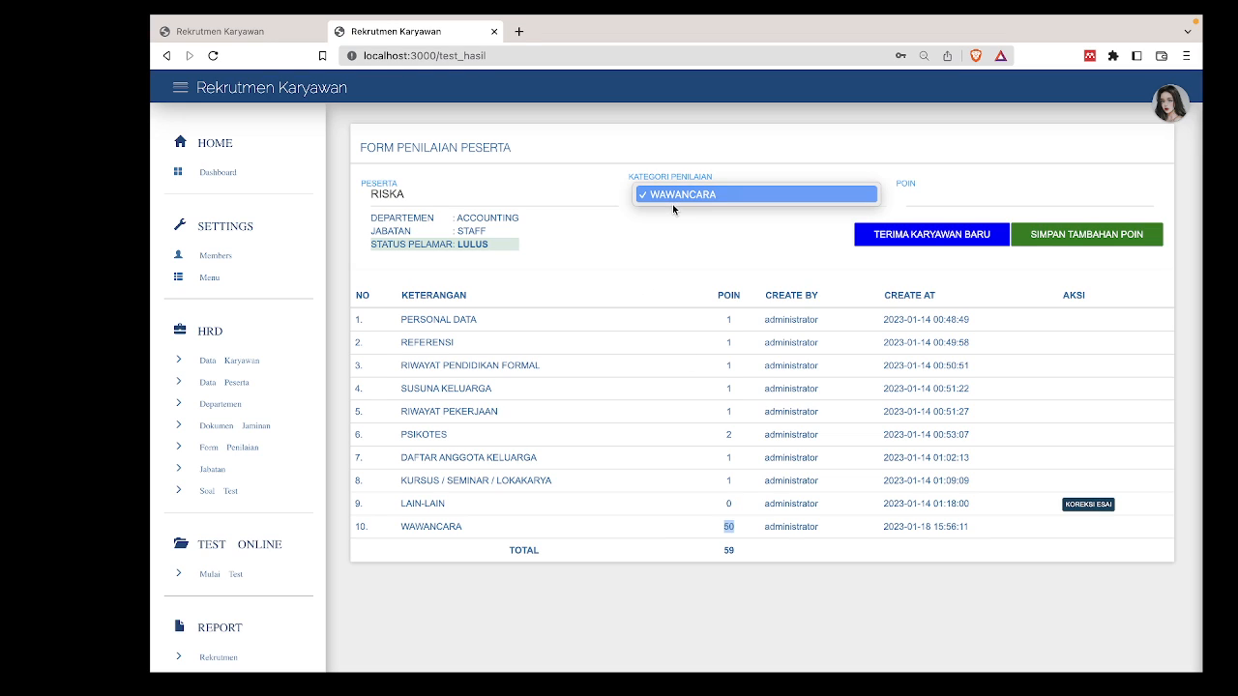
pyautogui.click(654, 281)
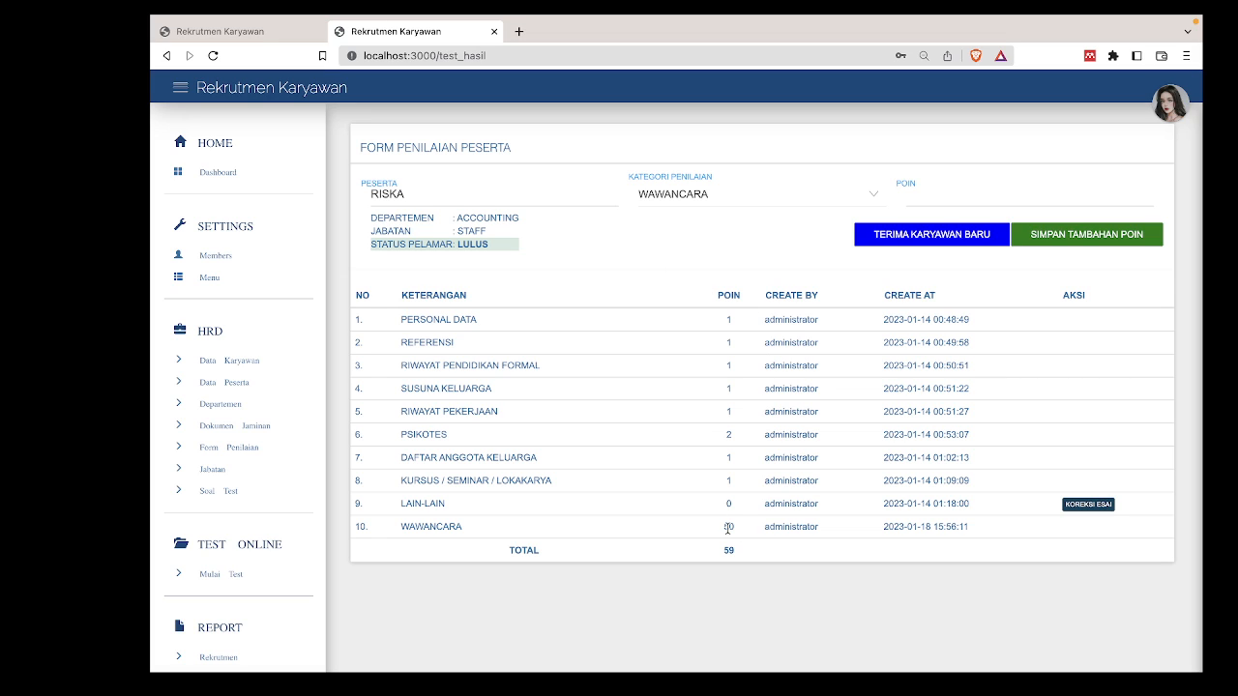
pyautogui.click(1084, 505)
# Give the first two LAIN-LAIN essay answers 5 and 10 points.
pyautogui.scroll(-3, 987, 514)
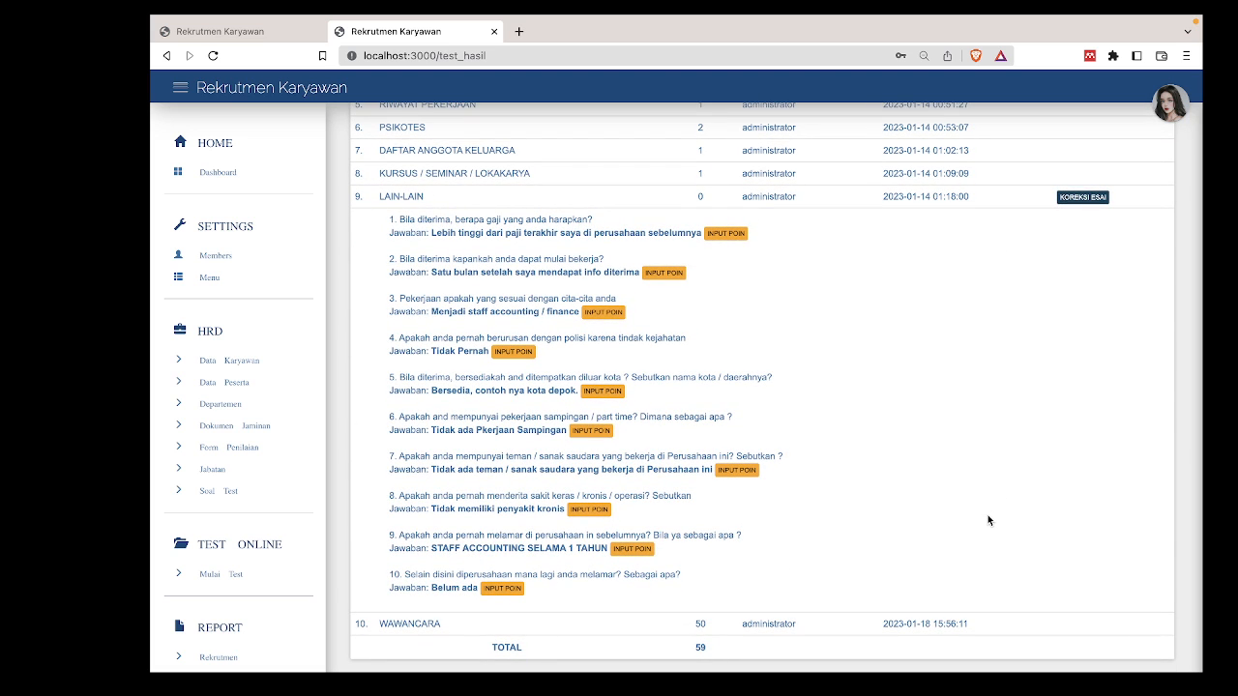
pyautogui.click(725, 233)
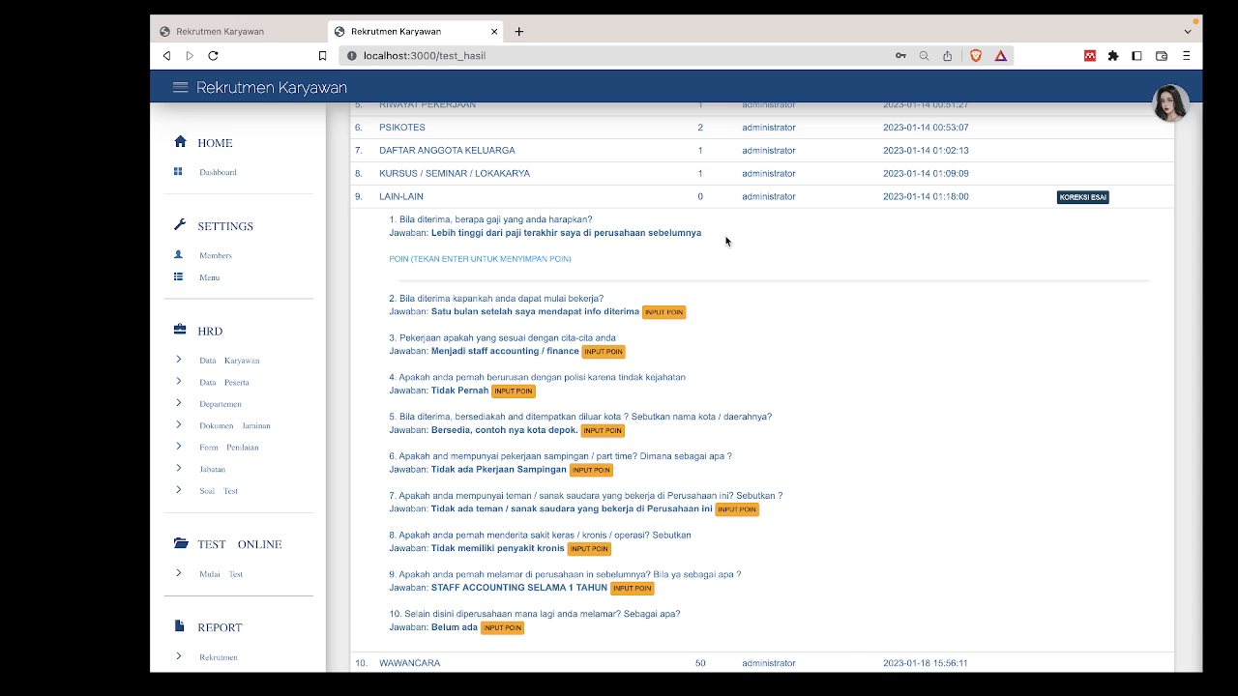
pyautogui.click(530, 277)
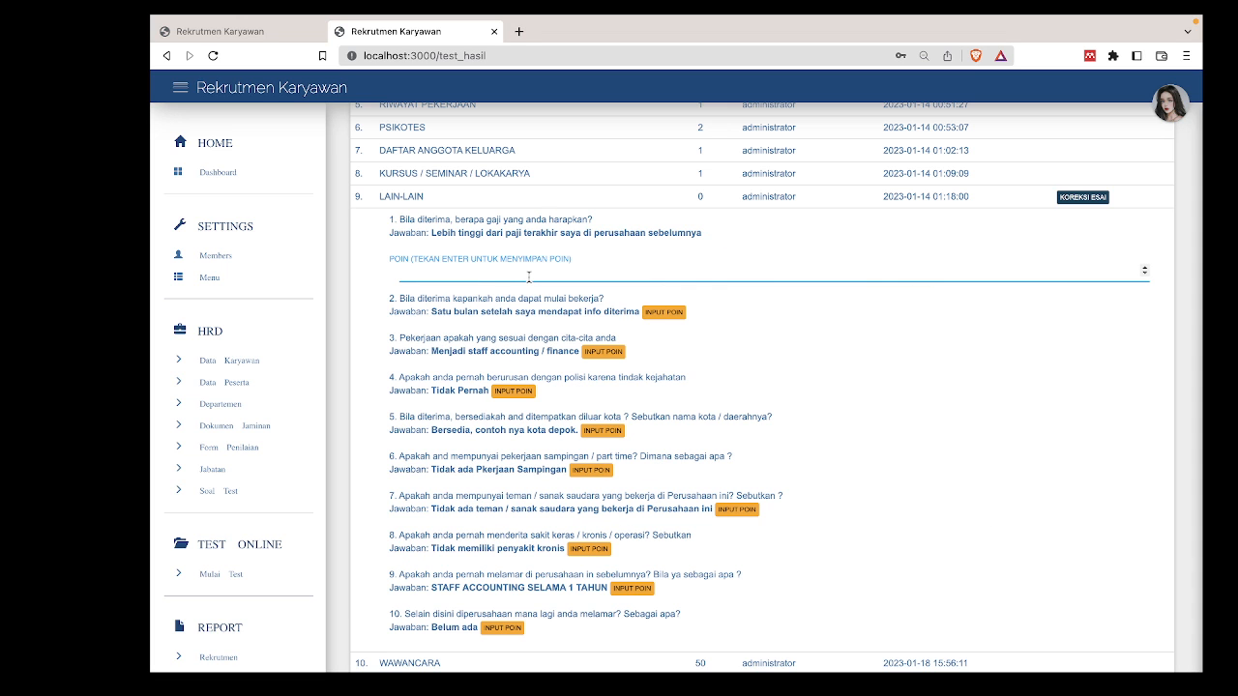
pyautogui.write('5')
pyautogui.press('Return')
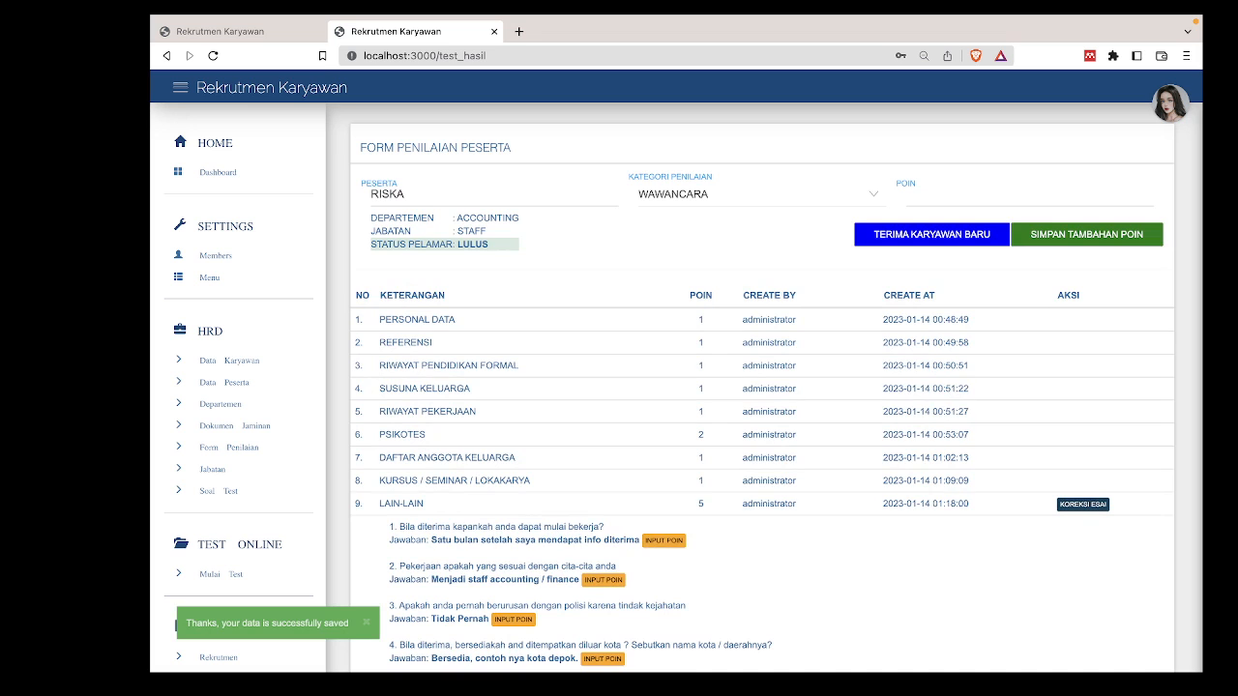
pyautogui.scroll(-5, 667, 310)
pyautogui.click(665, 301)
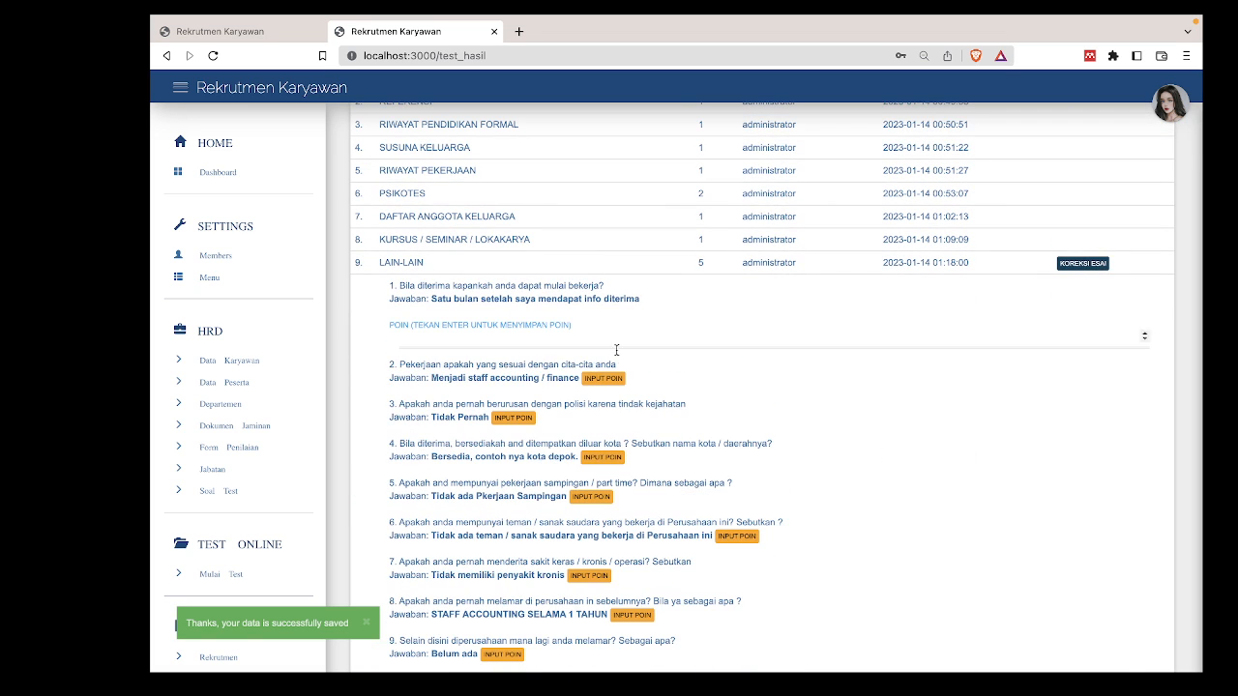
pyautogui.click(559, 338)
pyautogui.write('10')
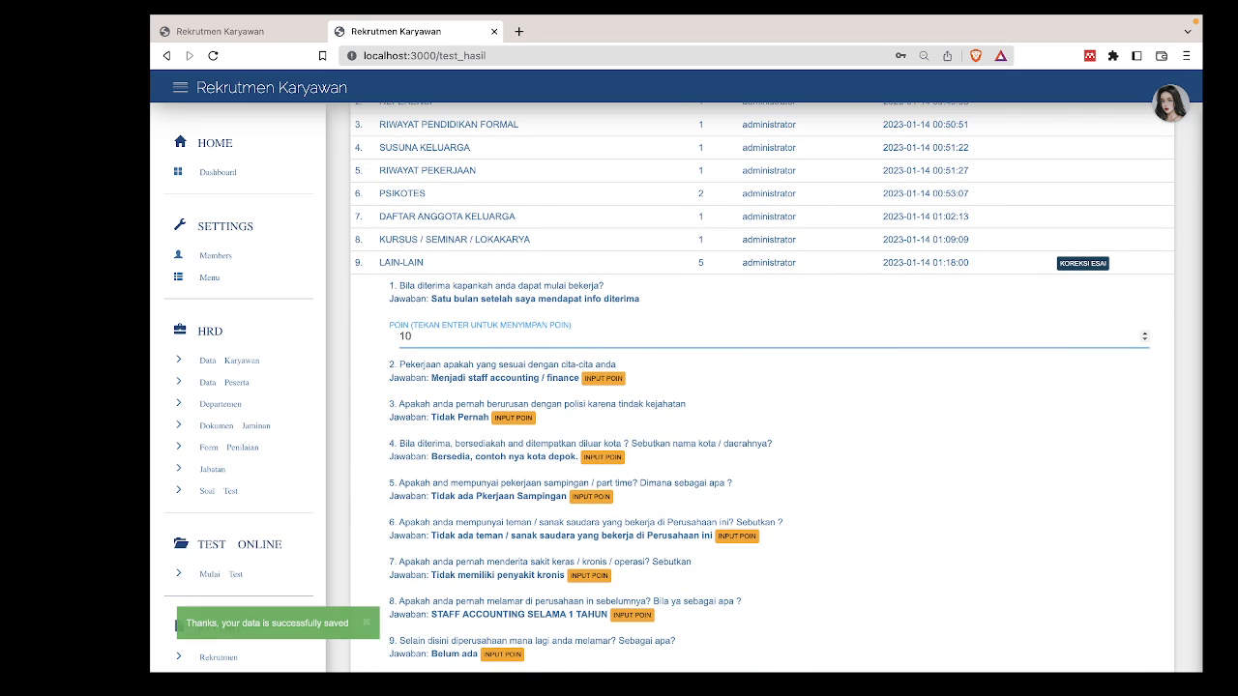
pyautogui.press('Return')
# Try a score of 4, which is rejected, then give the first answer 6 points.
pyautogui.scroll(-4, 499, 392)
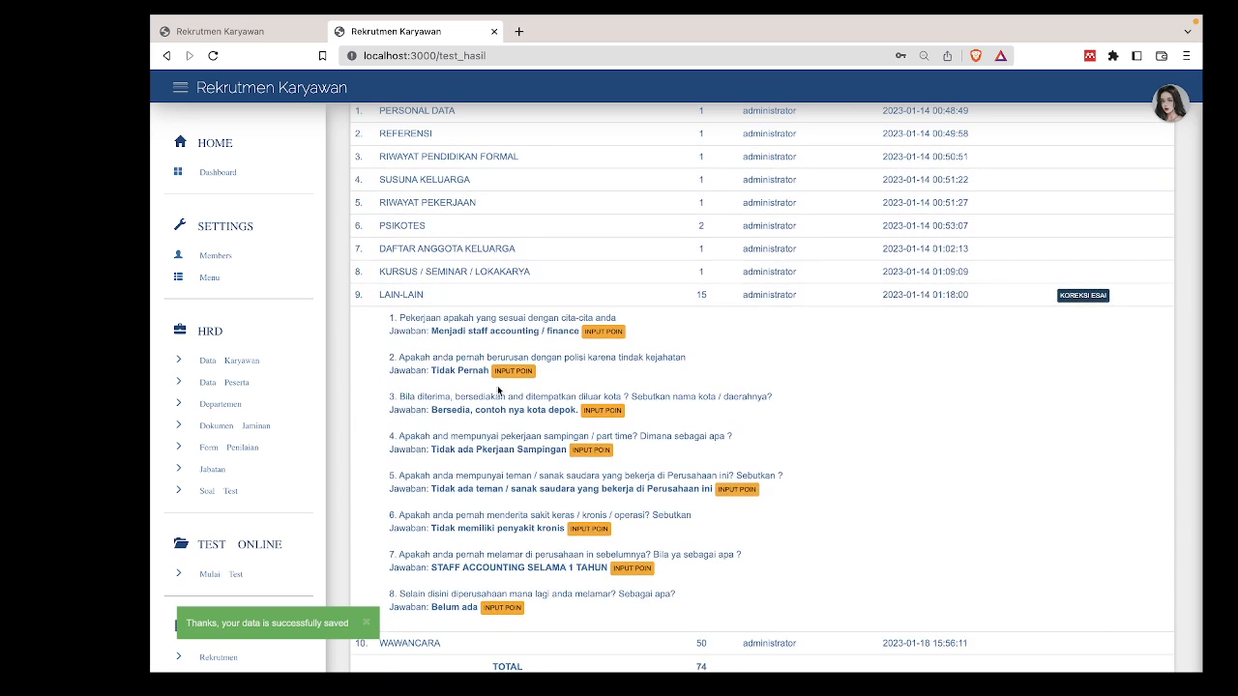
pyautogui.click(513, 373)
pyautogui.write('4')
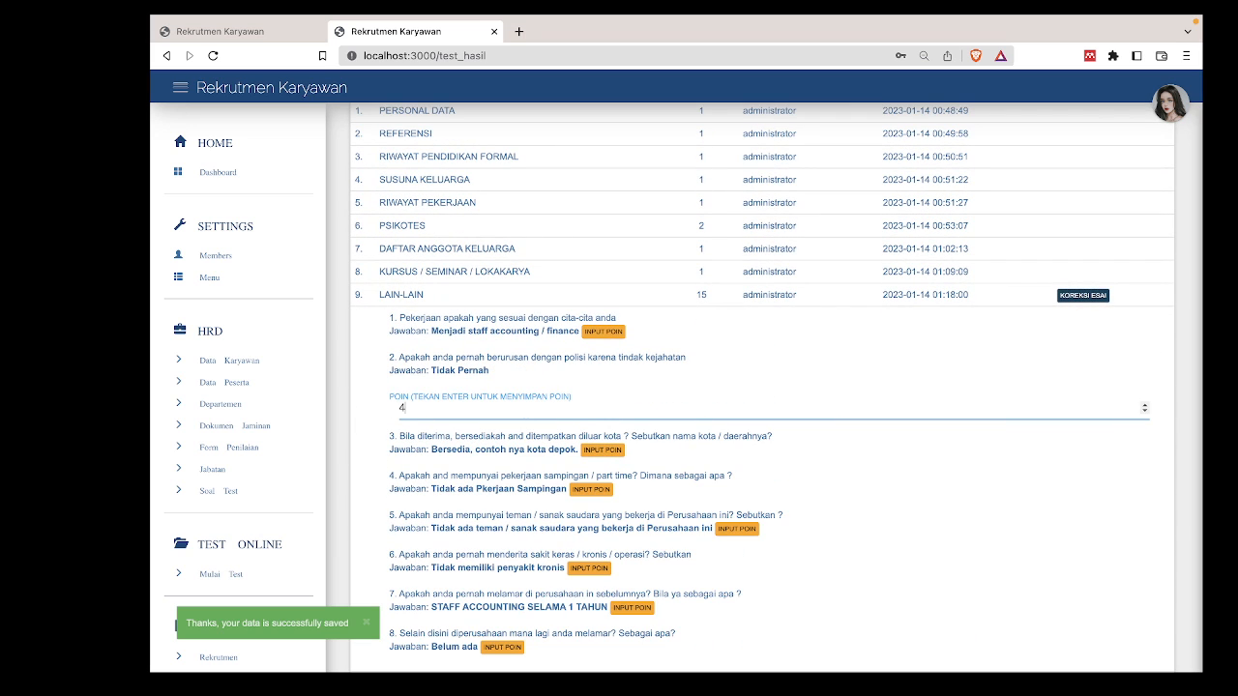
pyautogui.press('Return')
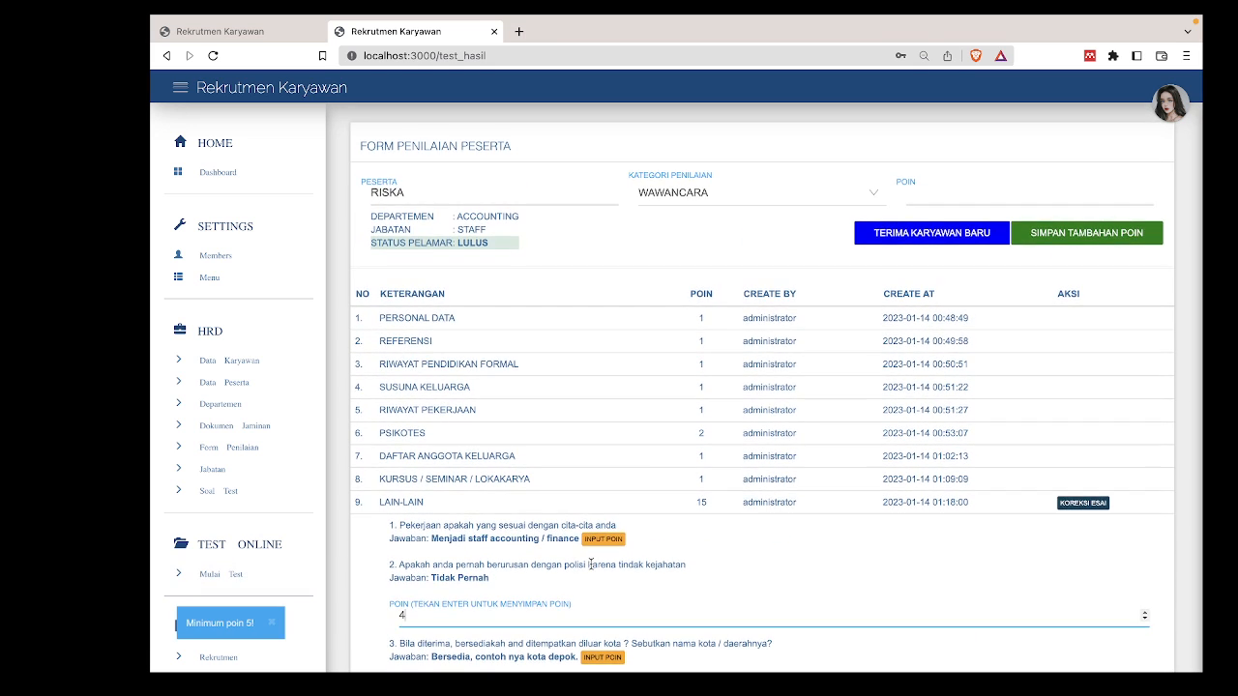
pyautogui.press('Return')
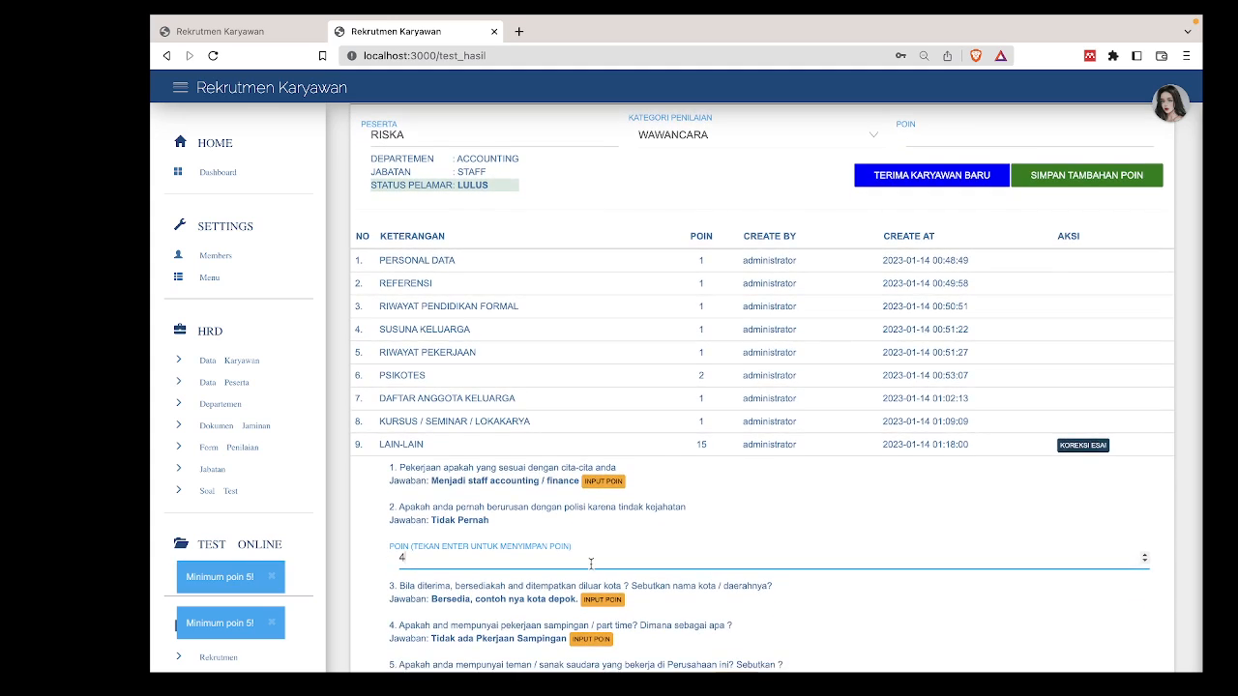
pyautogui.press('Return')
pyautogui.scroll(-1, 578, 450)
pyautogui.scroll(3, 578, 450)
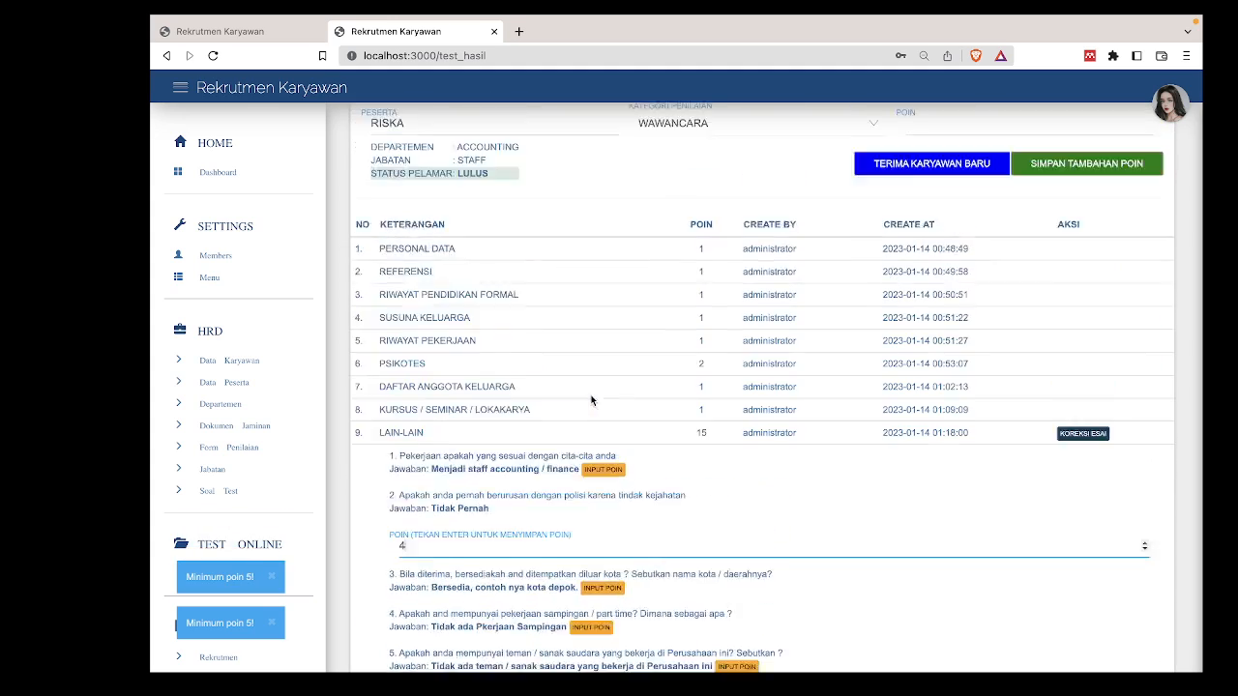
pyautogui.click(605, 542)
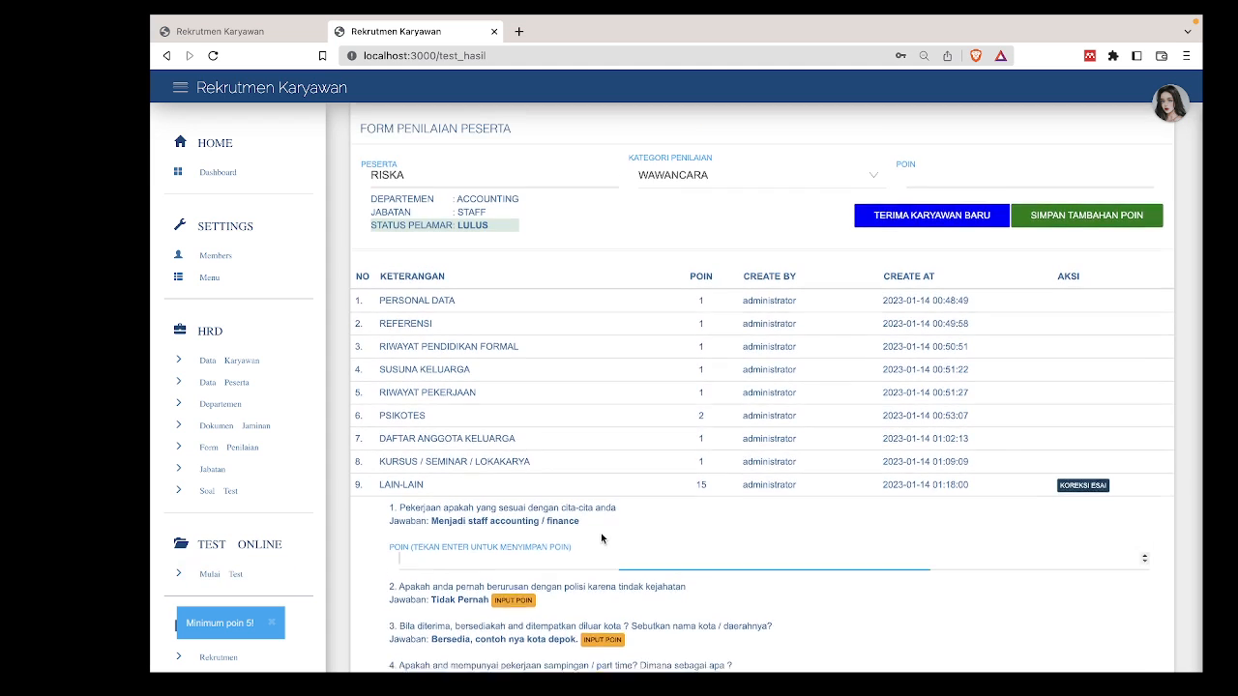
pyautogui.write('6')
pyautogui.press('Return')
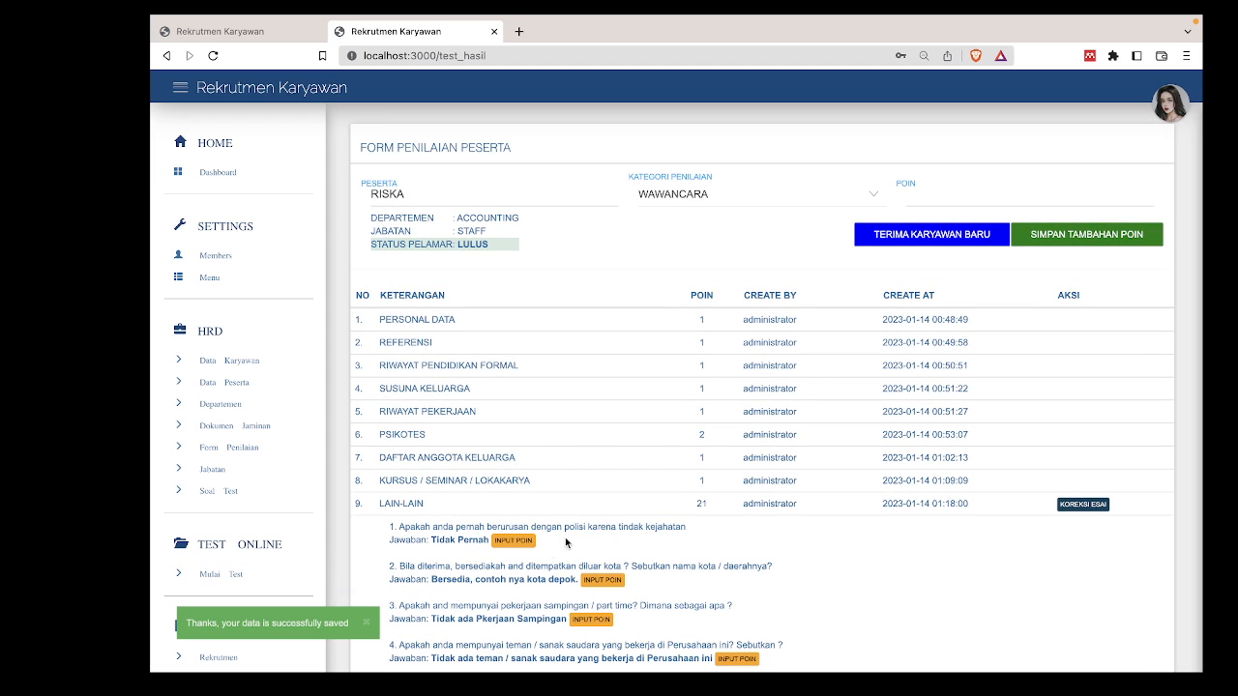
# Score the next two essay answers 6 points each.
pyautogui.scroll(-1, 548, 553)
pyautogui.click(513, 442)
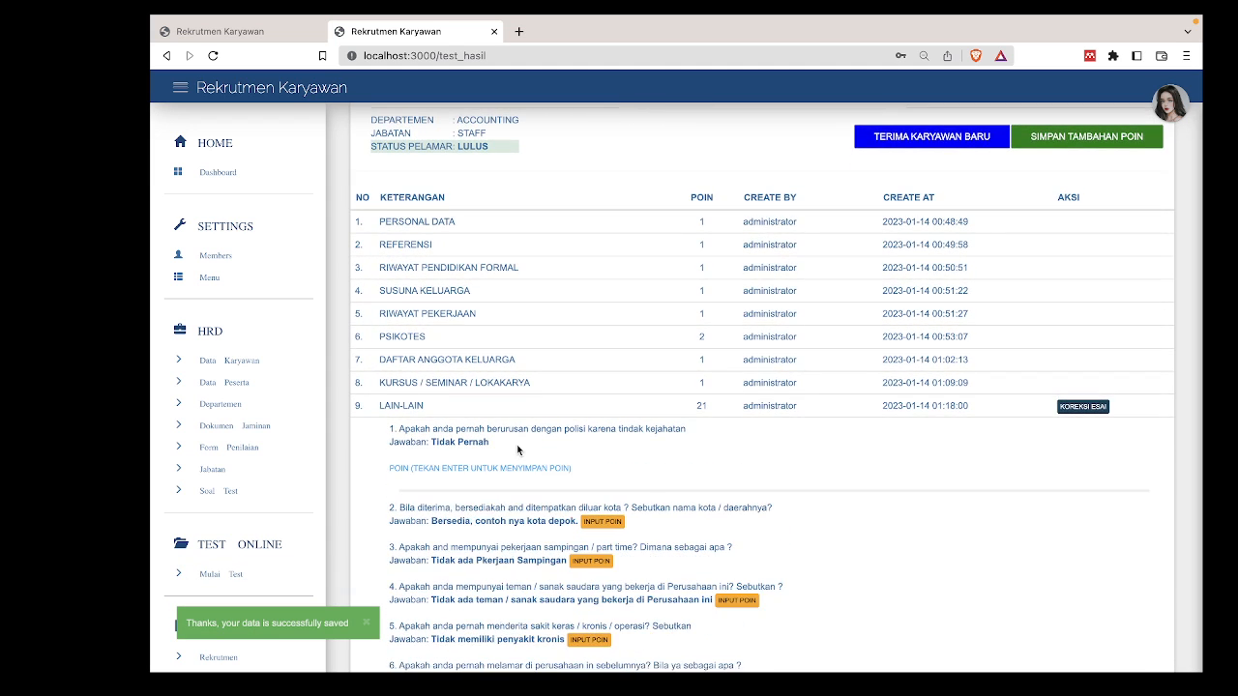
pyautogui.scroll(-1, 517, 426)
pyautogui.write('6')
pyautogui.press('Return')
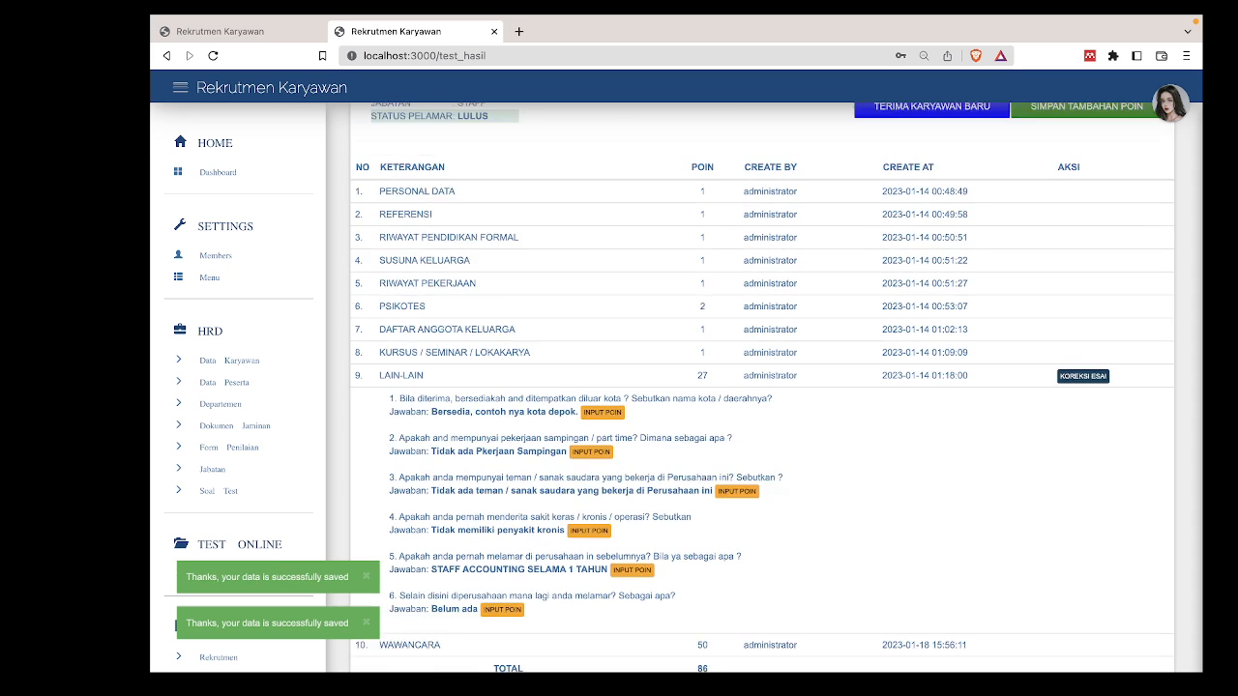
pyautogui.scroll(-2, 541, 430)
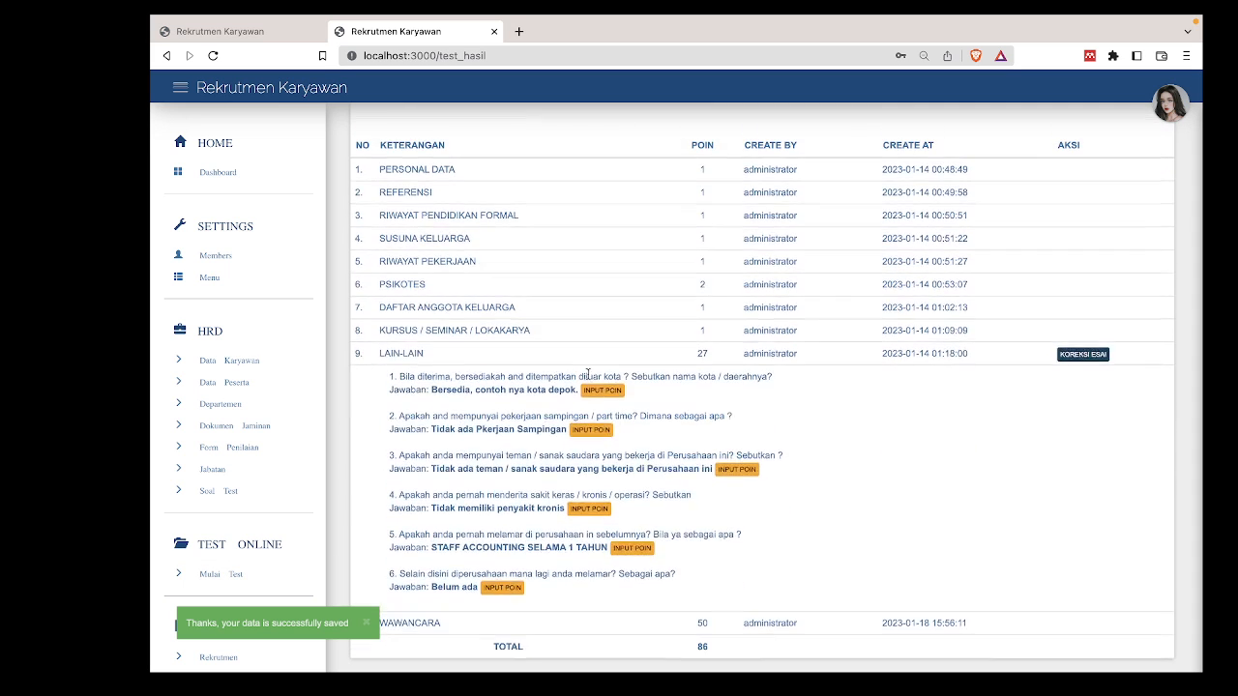
pyautogui.click(602, 390)
pyautogui.write('6')
pyautogui.press('Return')
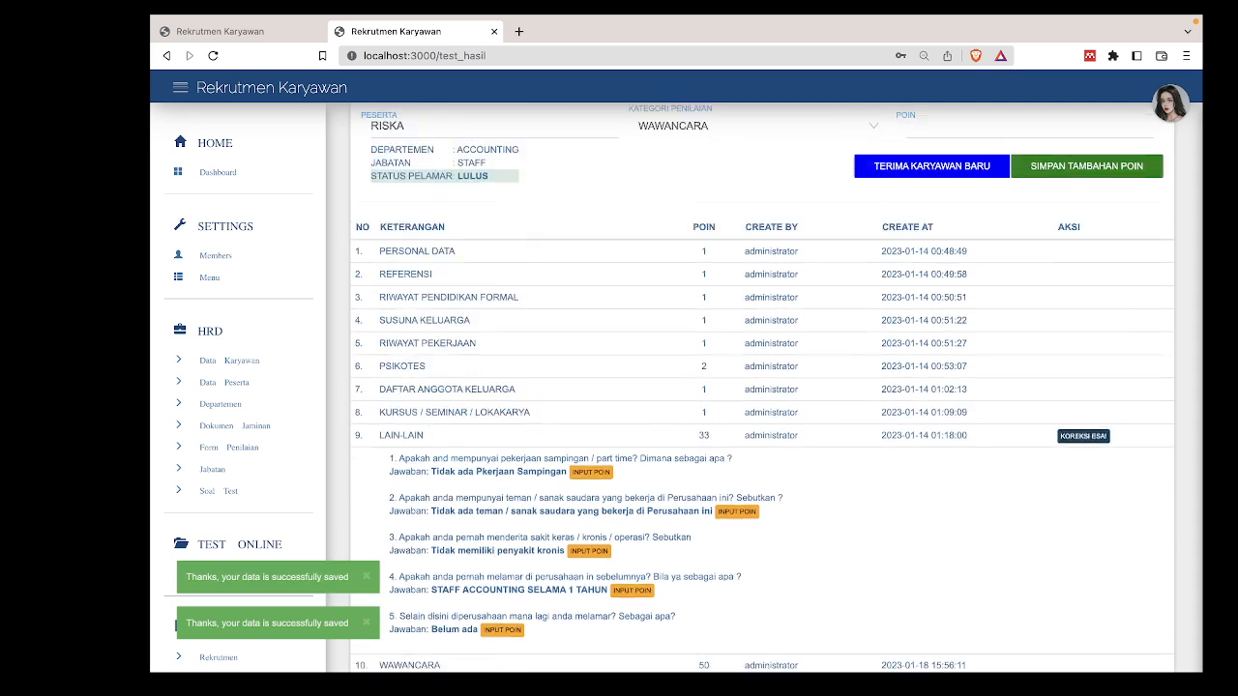
# Score the following two essay answers 7 points each.
pyautogui.click(588, 541)
pyautogui.click(536, 578)
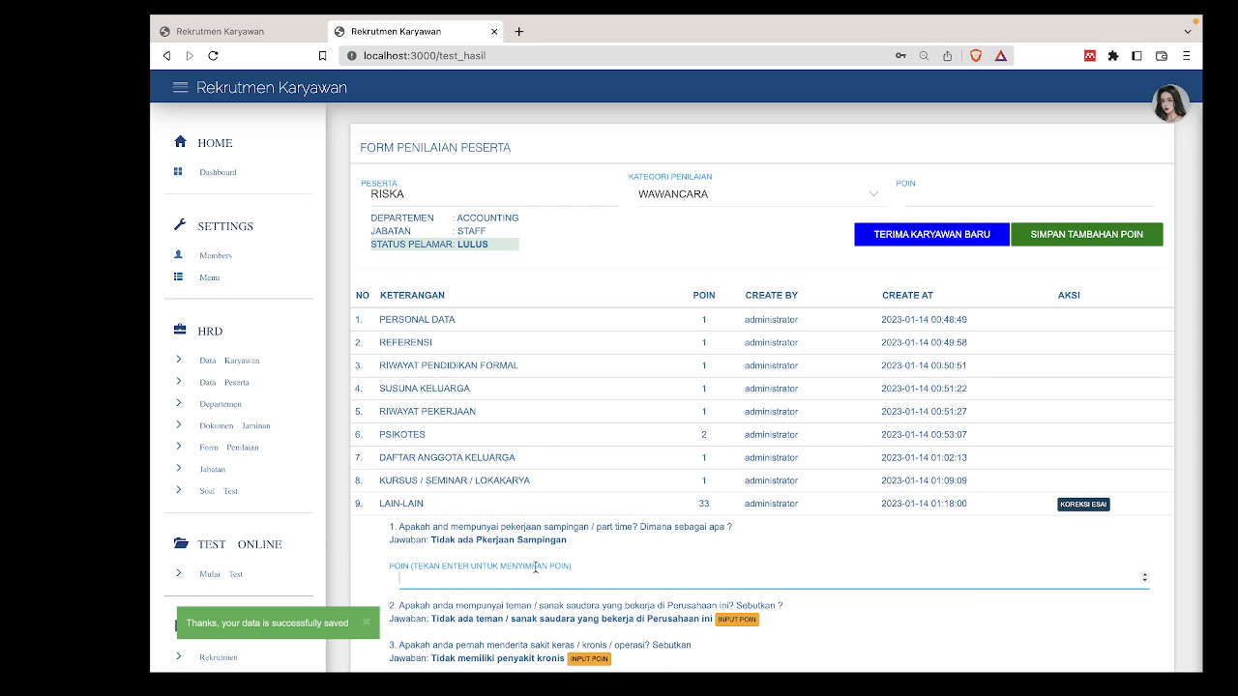
pyautogui.write('7')
pyautogui.press('Return')
pyautogui.click(736, 539)
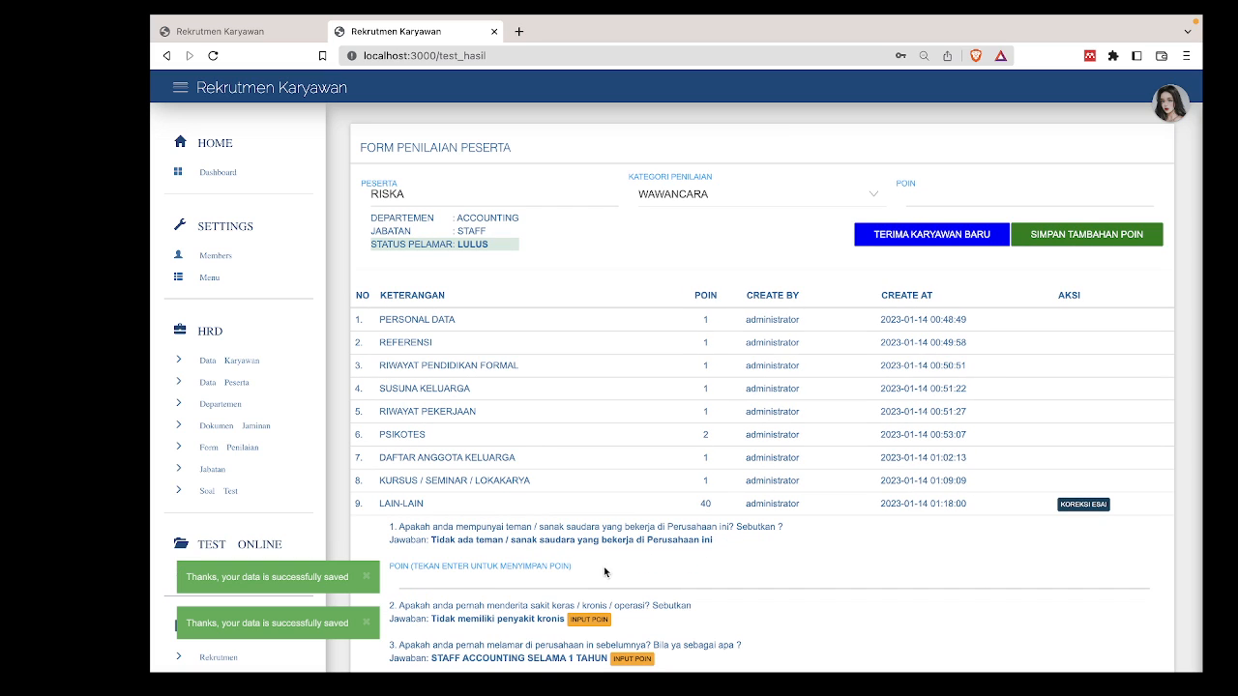
pyautogui.click(604, 576)
pyautogui.write('7')
pyautogui.press('Return')
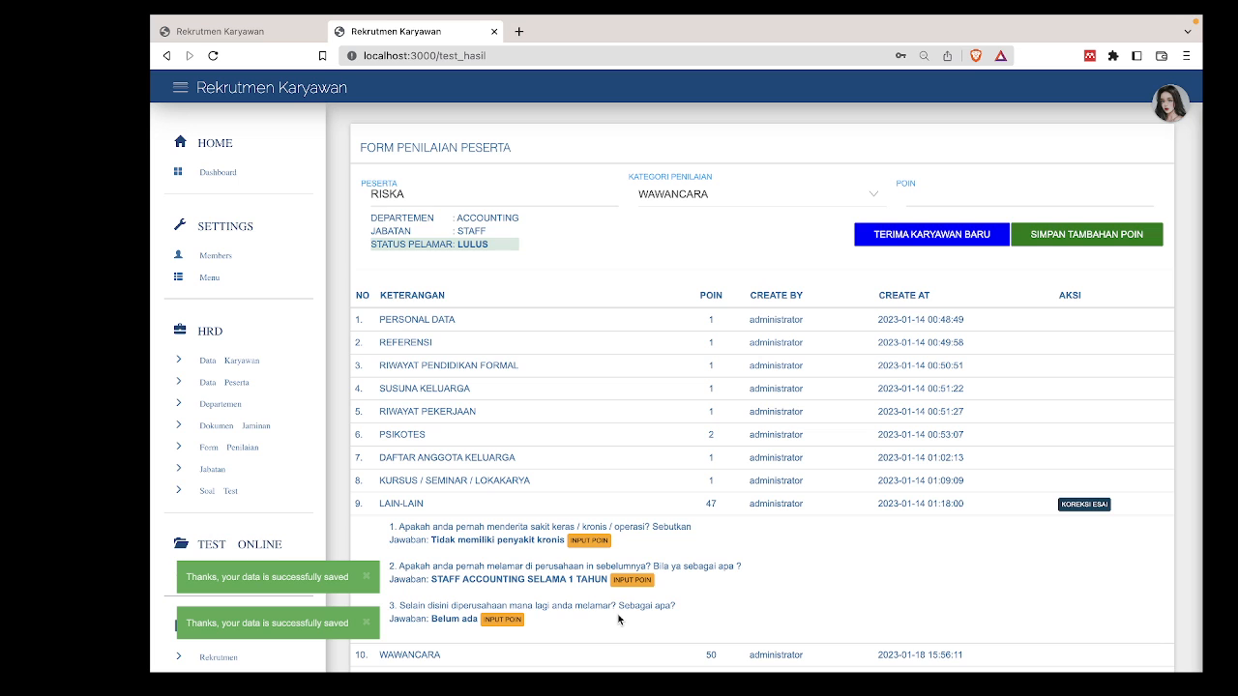
# Enter a score of 2 for essay question 1.
pyautogui.scroll(-1, 622, 590)
pyautogui.click(589, 507)
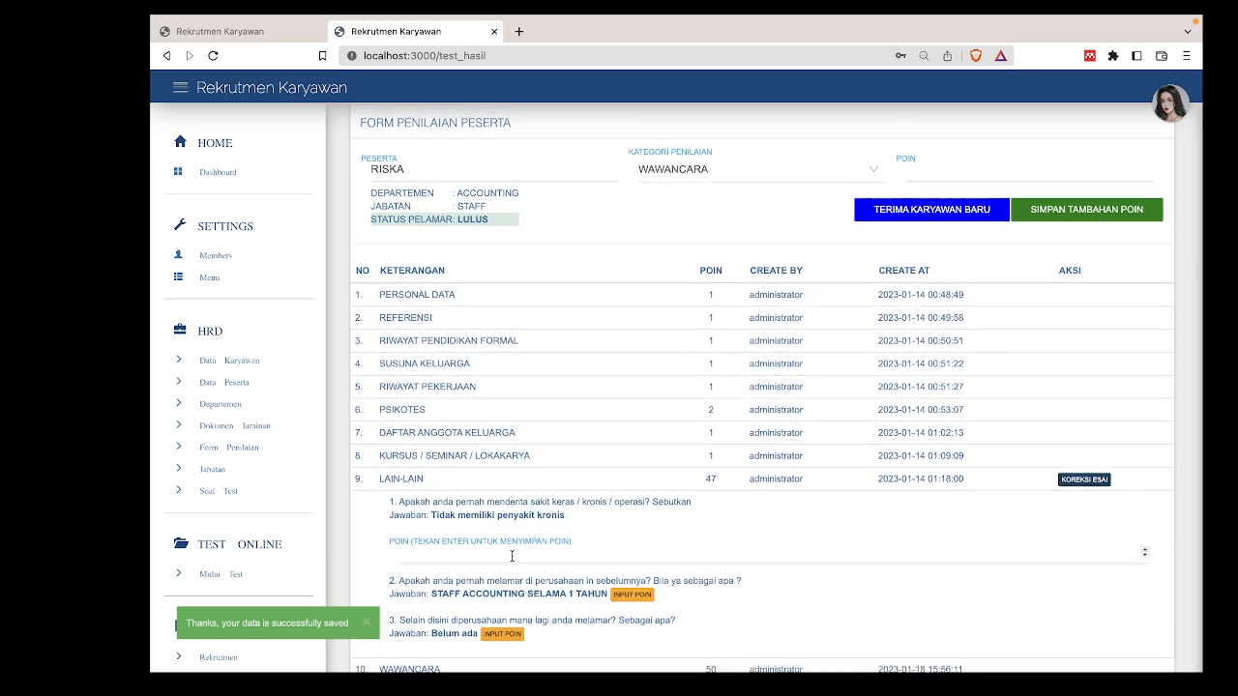
pyautogui.scroll(1, 521, 570)
pyautogui.click(521, 570)
pyautogui.write('2')
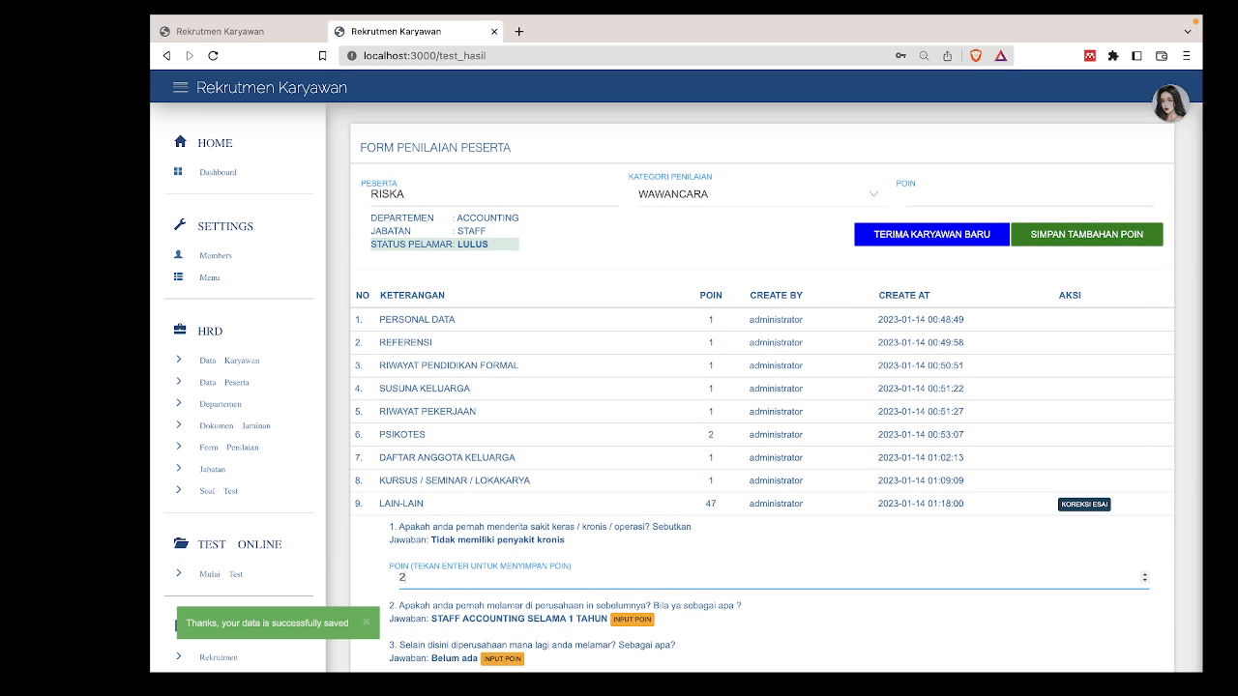
pyautogui.press('Return')
pyautogui.scroll(-1, 780, 531)
pyautogui.press('Return')
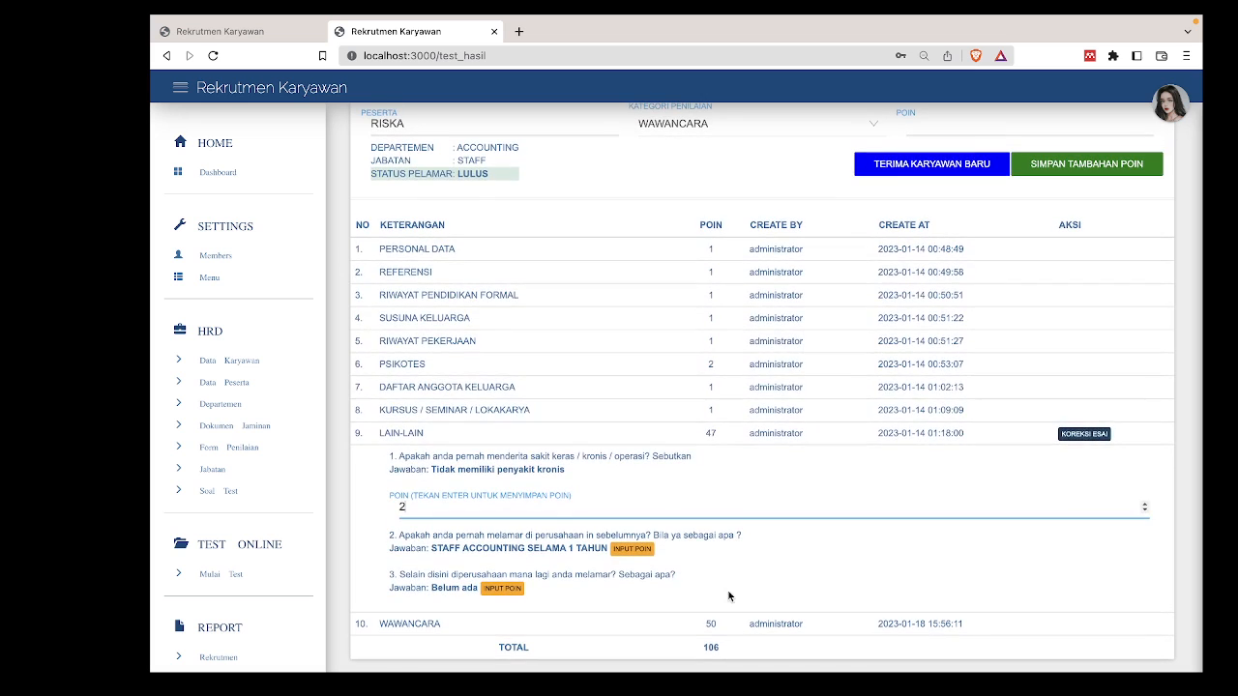
pyautogui.click(707, 643)
pyautogui.doubleClick(708, 645)
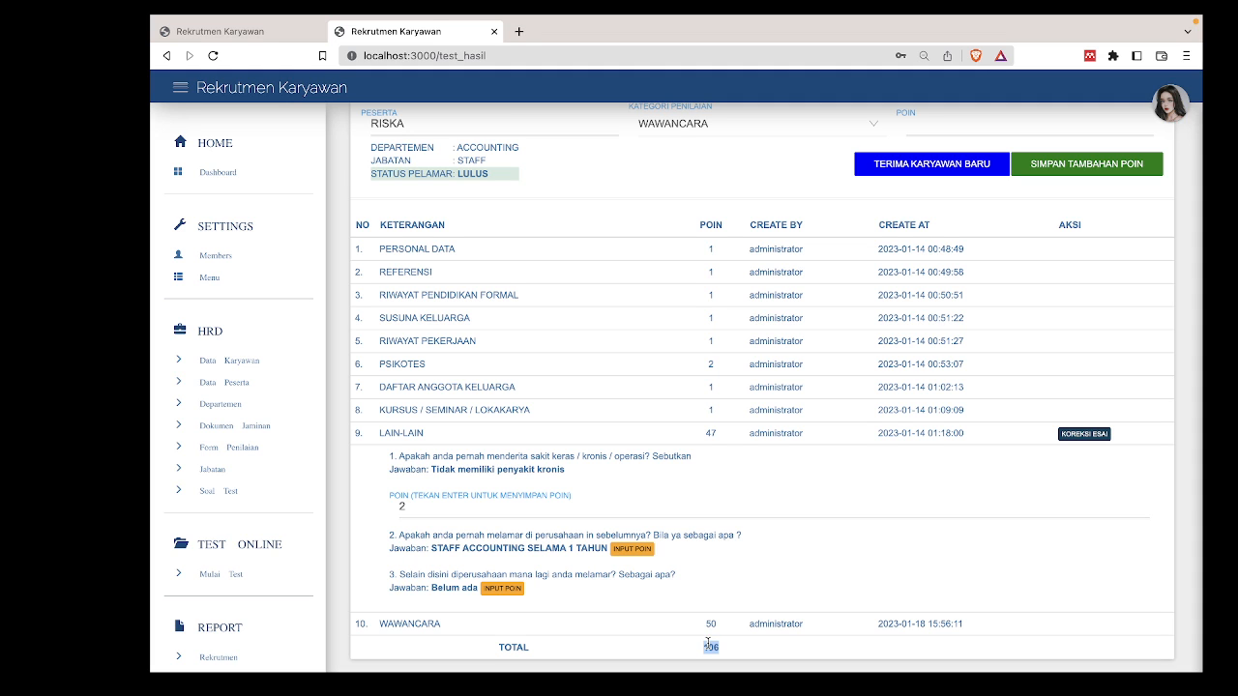
pyautogui.scroll(2, 707, 643)
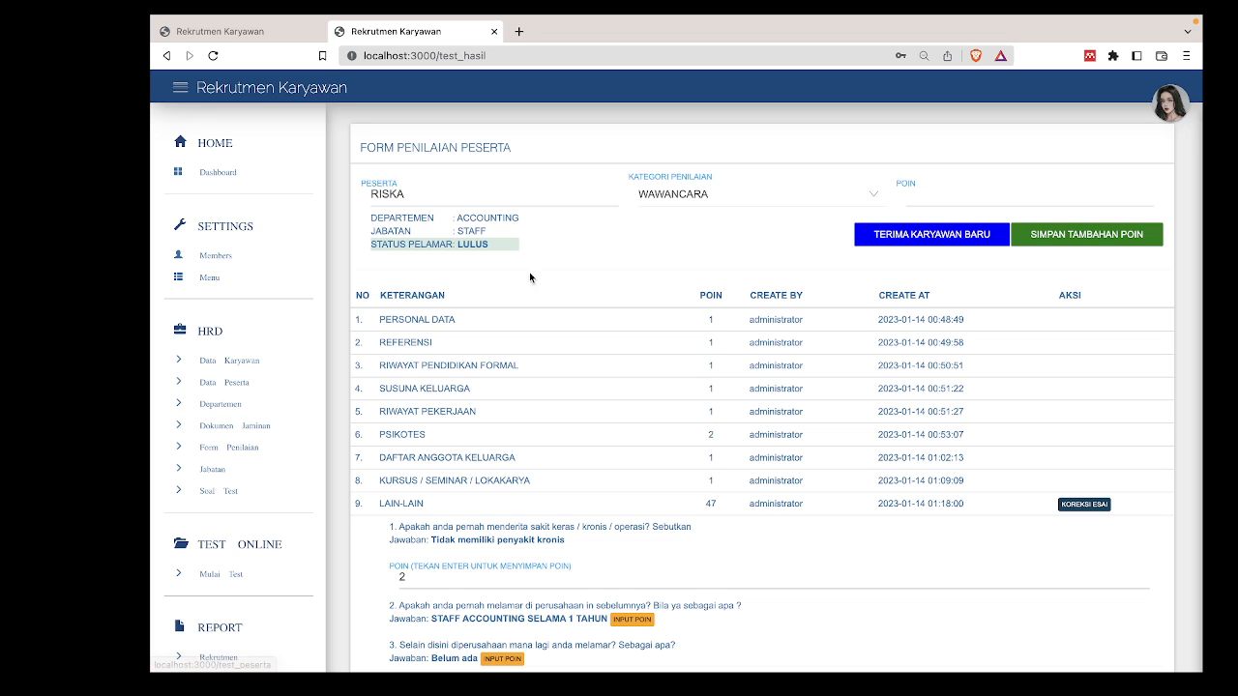
# Show the first employee's details in Data Karyawan, copy their e-mail, and open the account menu.
pyautogui.click(227, 361)
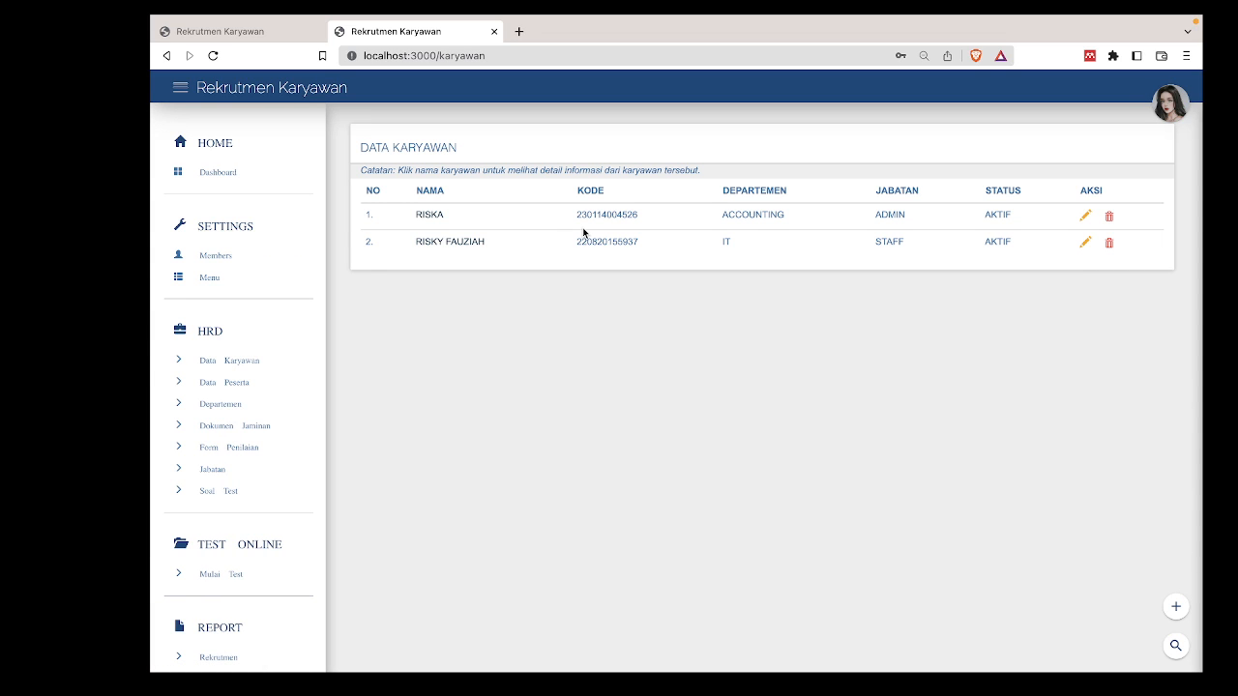
pyautogui.click(437, 214)
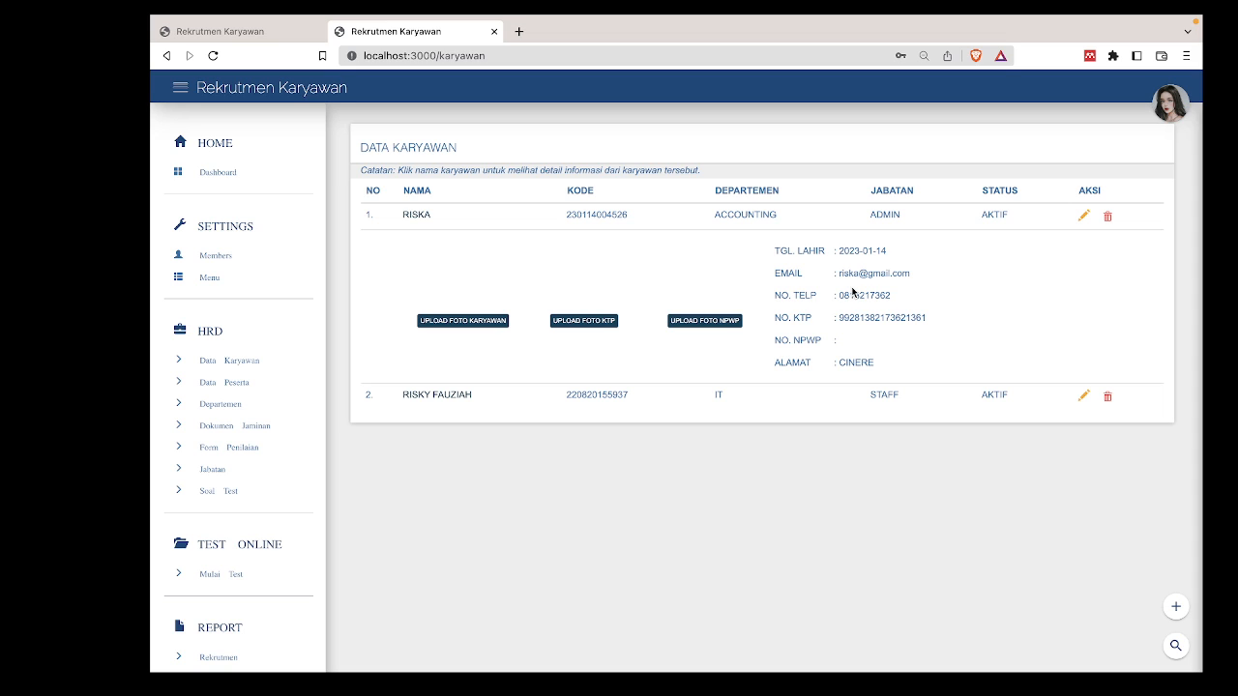
pyautogui.moveTo(837, 274); pyautogui.dragTo(914, 280)
pyautogui.press('super+c')
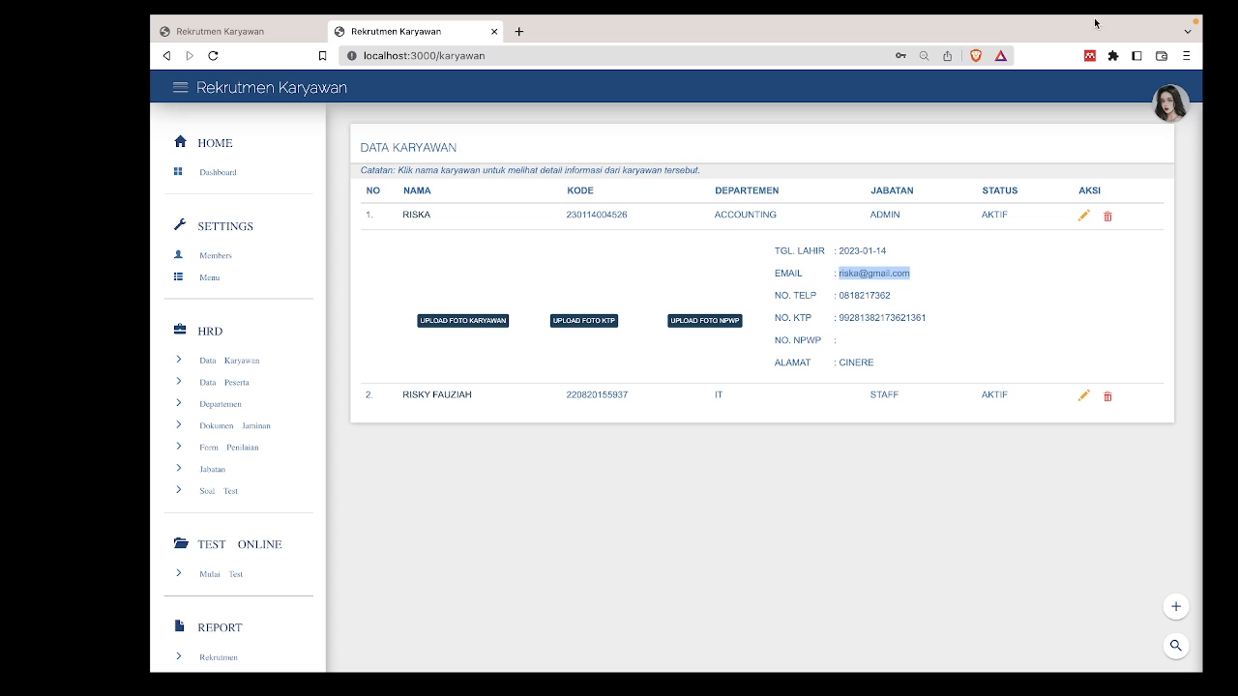
pyautogui.moveTo(1093, 19)
pyautogui.click(1168, 137)
# Log out, then log in with the employee's pasted e-mail and their password.
pyautogui.click(1079, 362)
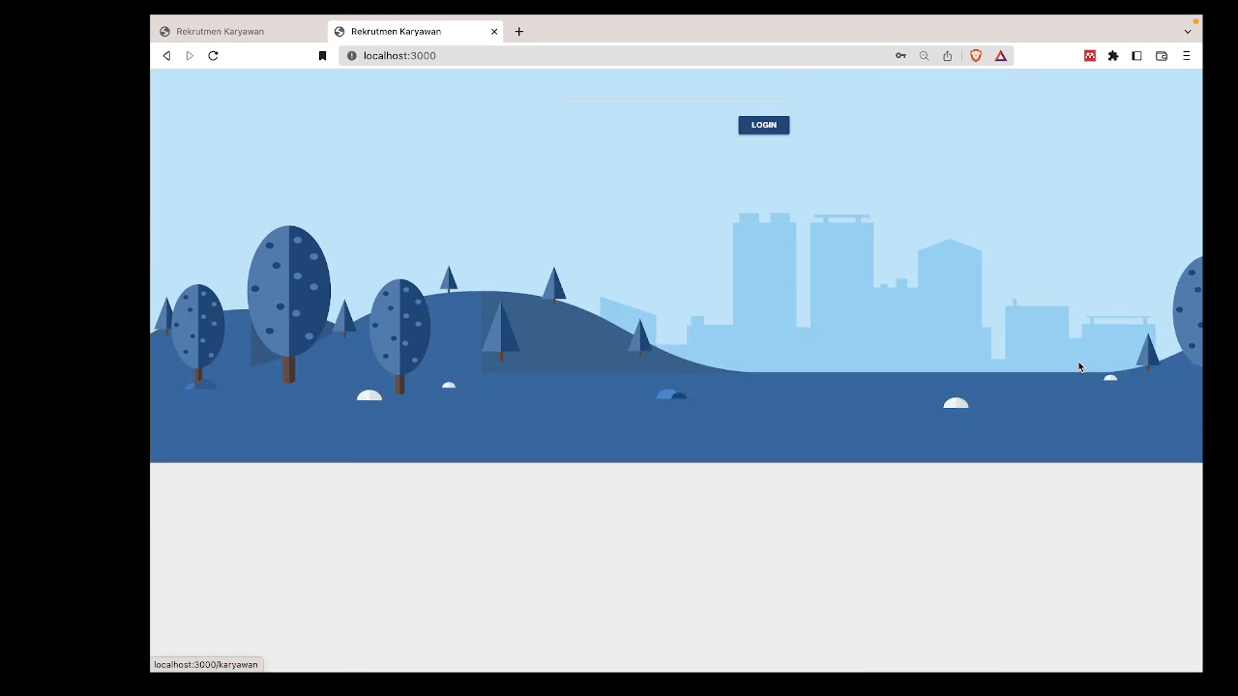
pyautogui.click(580, 223)
pyautogui.press('super+v')
pyautogui.click(590, 297)
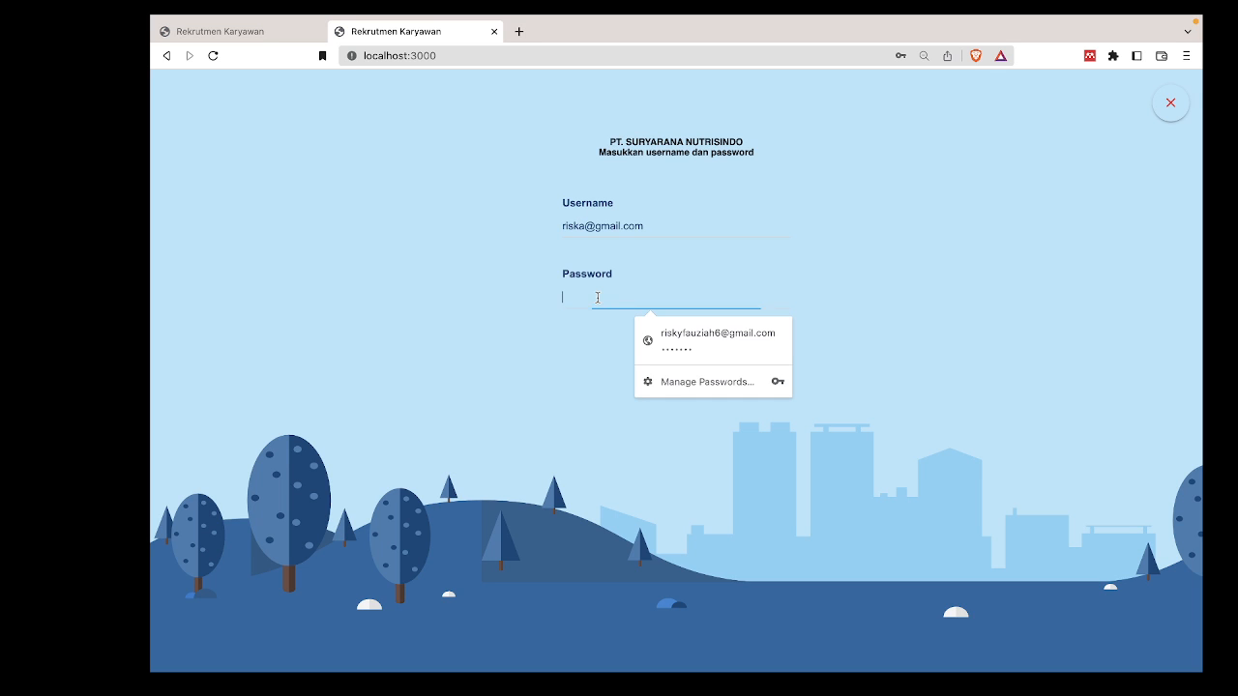
pyautogui.write('1234567890')
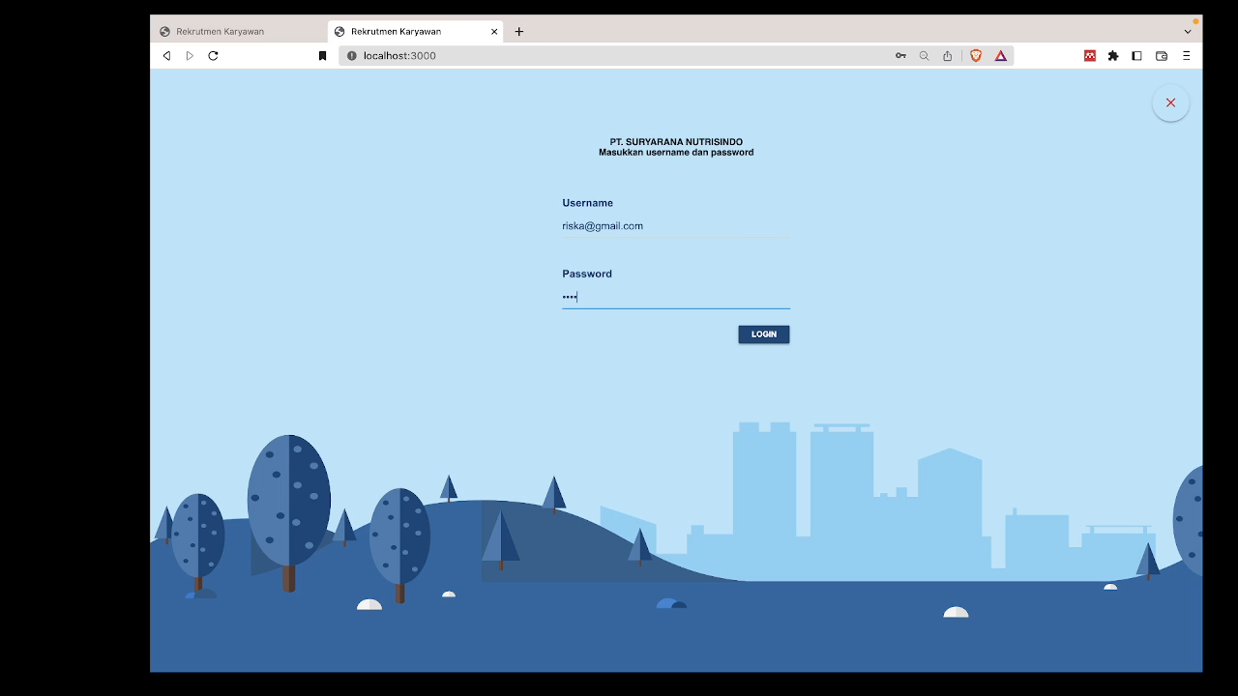
pyautogui.click(781, 335)
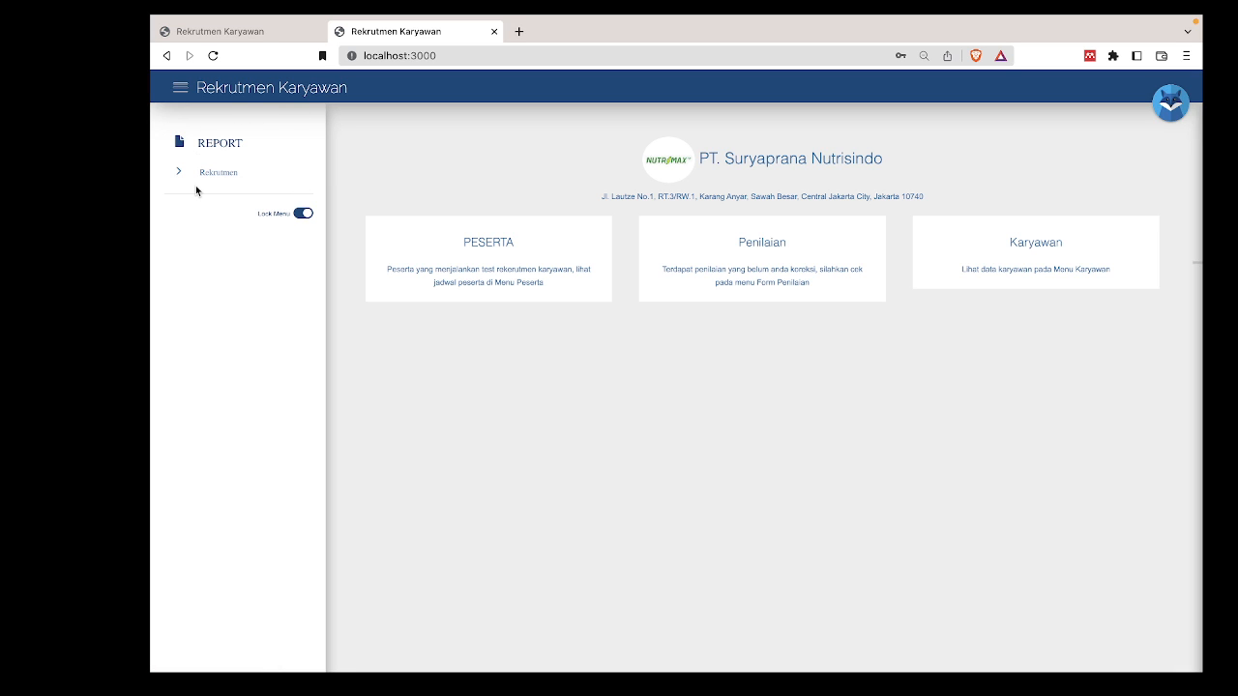
# Log out of the employee account and close the duplicate app tab.
pyautogui.click(1170, 103)
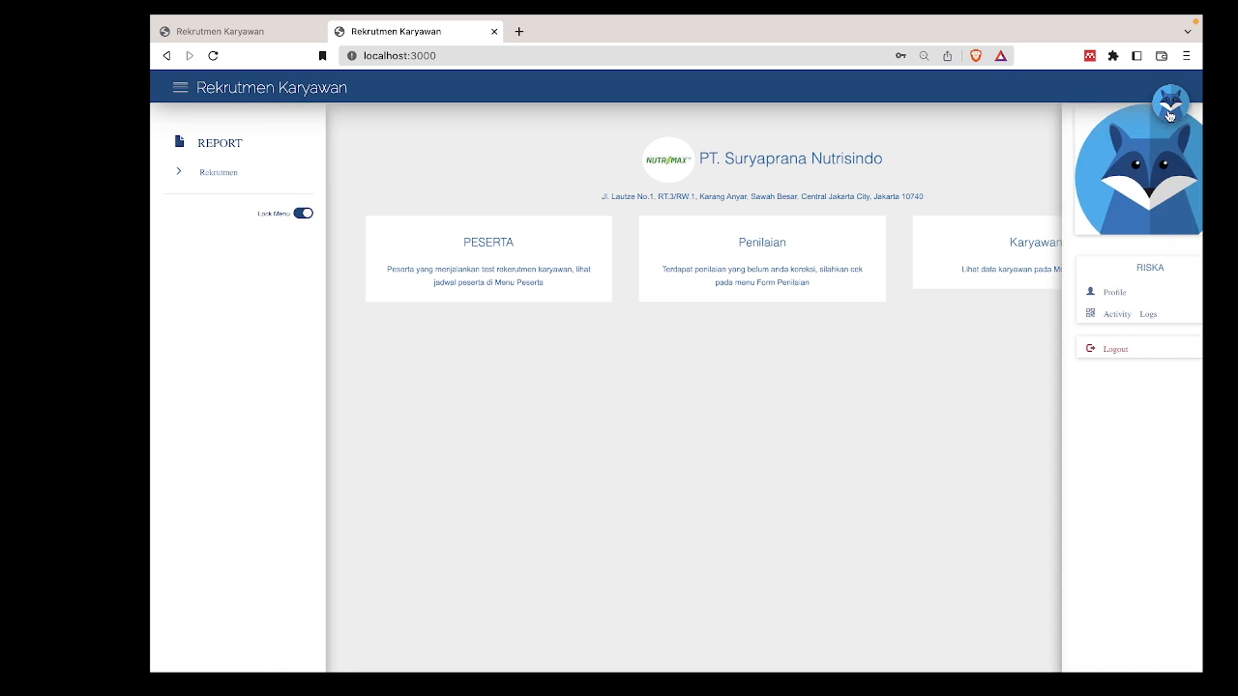
pyautogui.click(1069, 348)
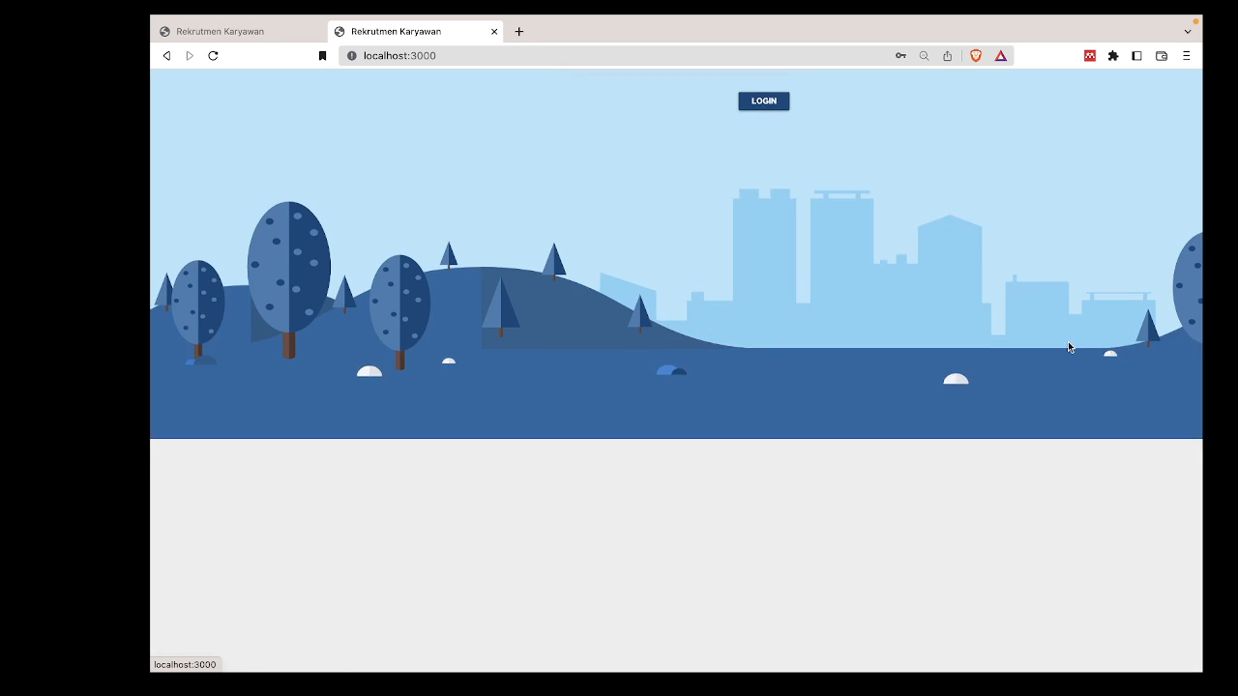
pyautogui.click(741, 236)
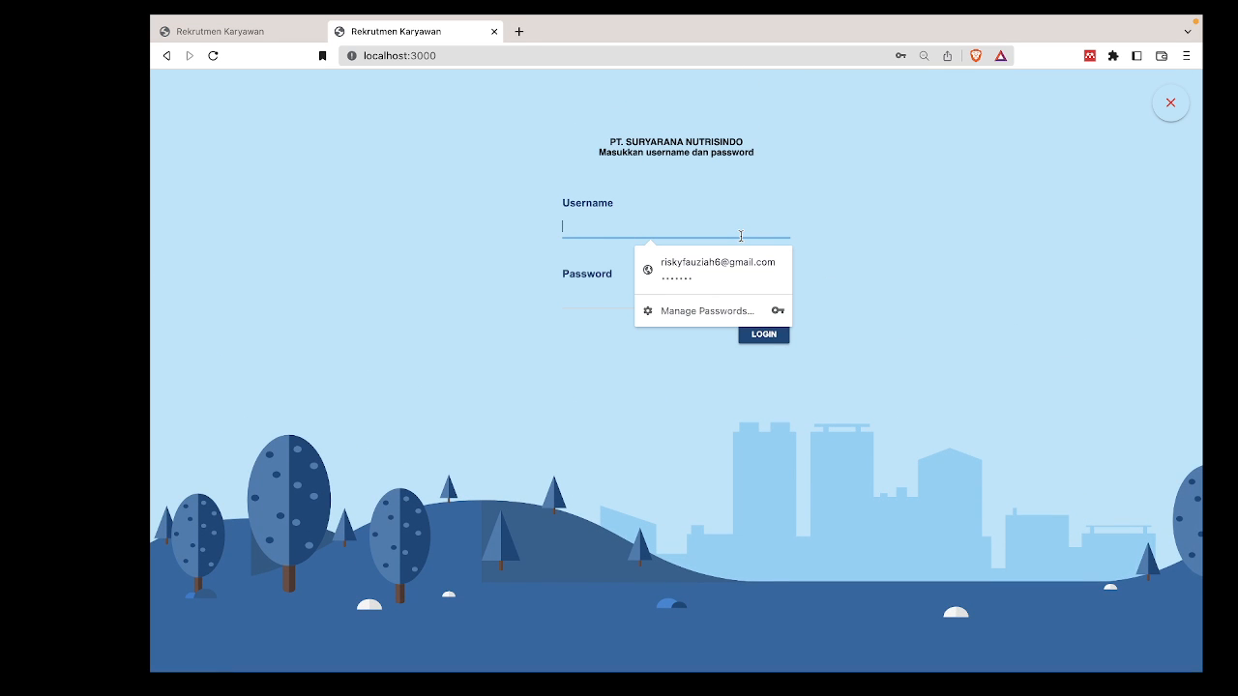
pyautogui.write('admi')
pyautogui.press('BackSpace')
pyautogui.press('BackSpace')
pyautogui.press('BackSpace')
pyautogui.press('BackSpace')
pyautogui.click(318, 31)
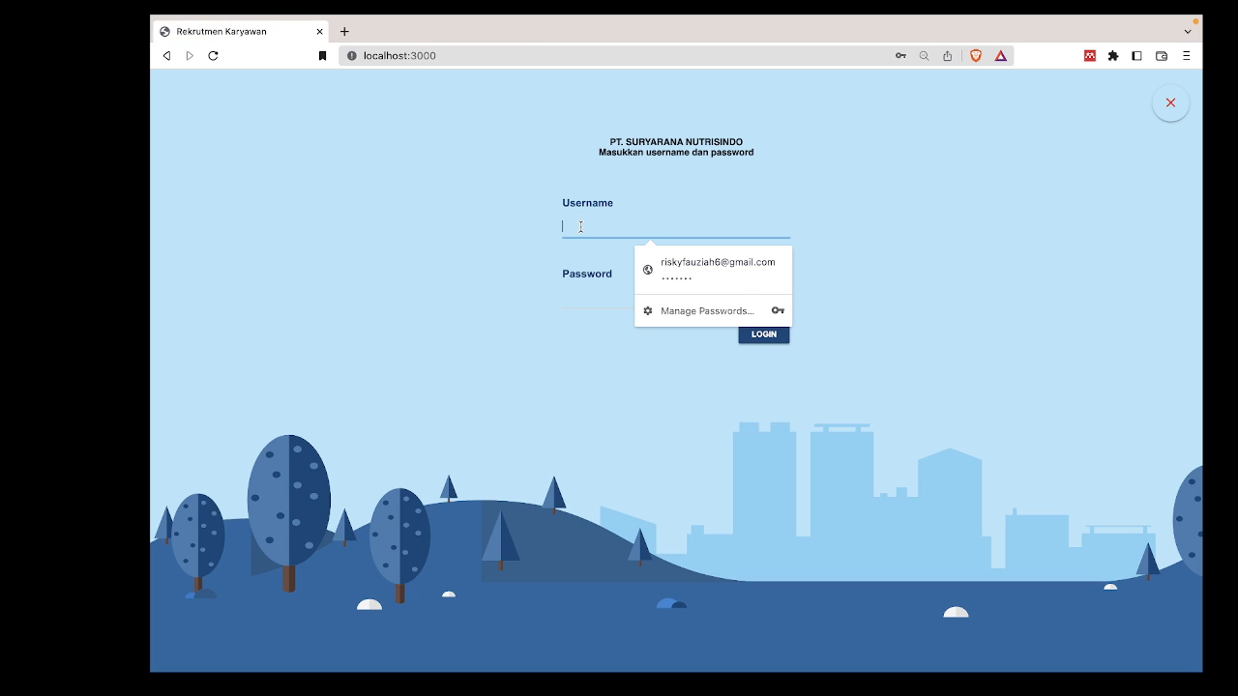
# Log in as administrator with the saved admin username and password, then open Members.
pyautogui.write('admi')
pyautogui.press('Down')
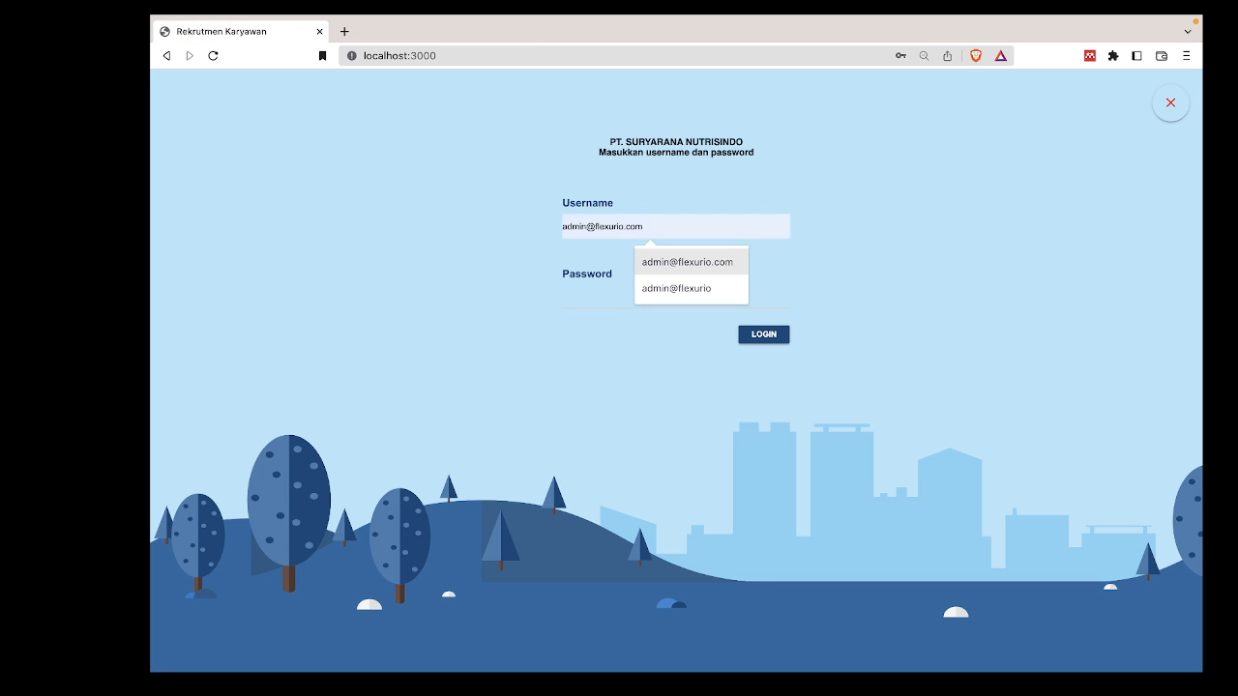
pyautogui.press('Return')
pyautogui.click(601, 287)
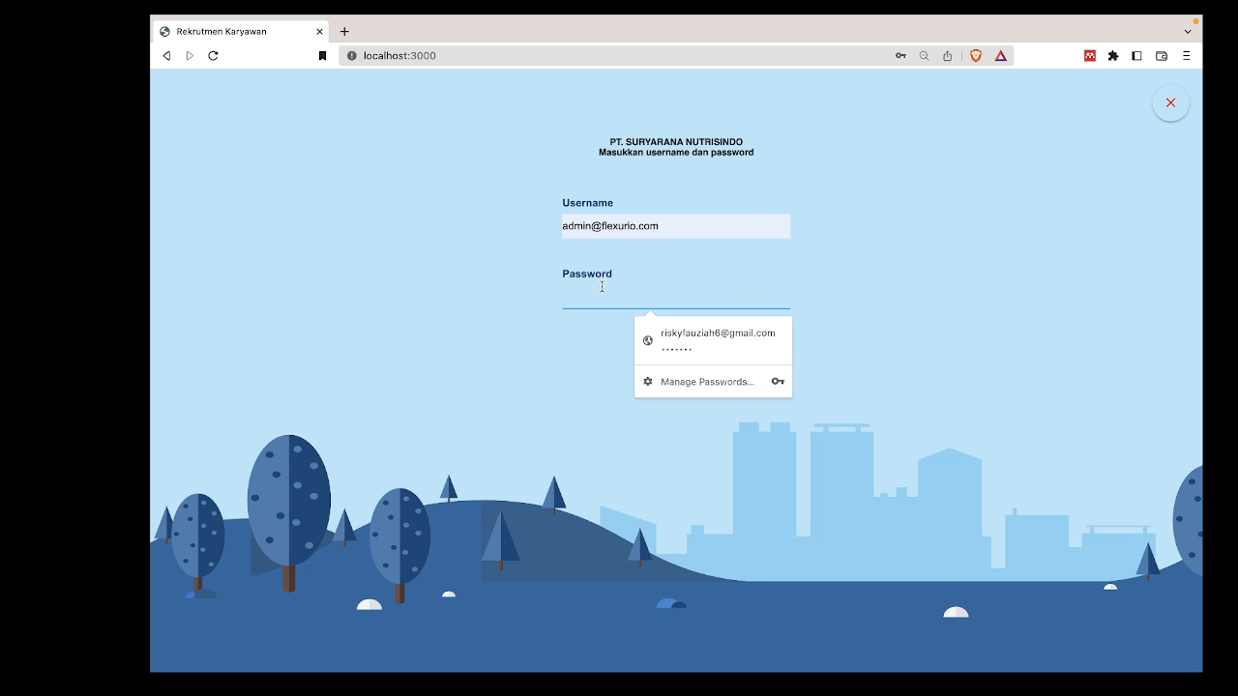
pyautogui.write('password')
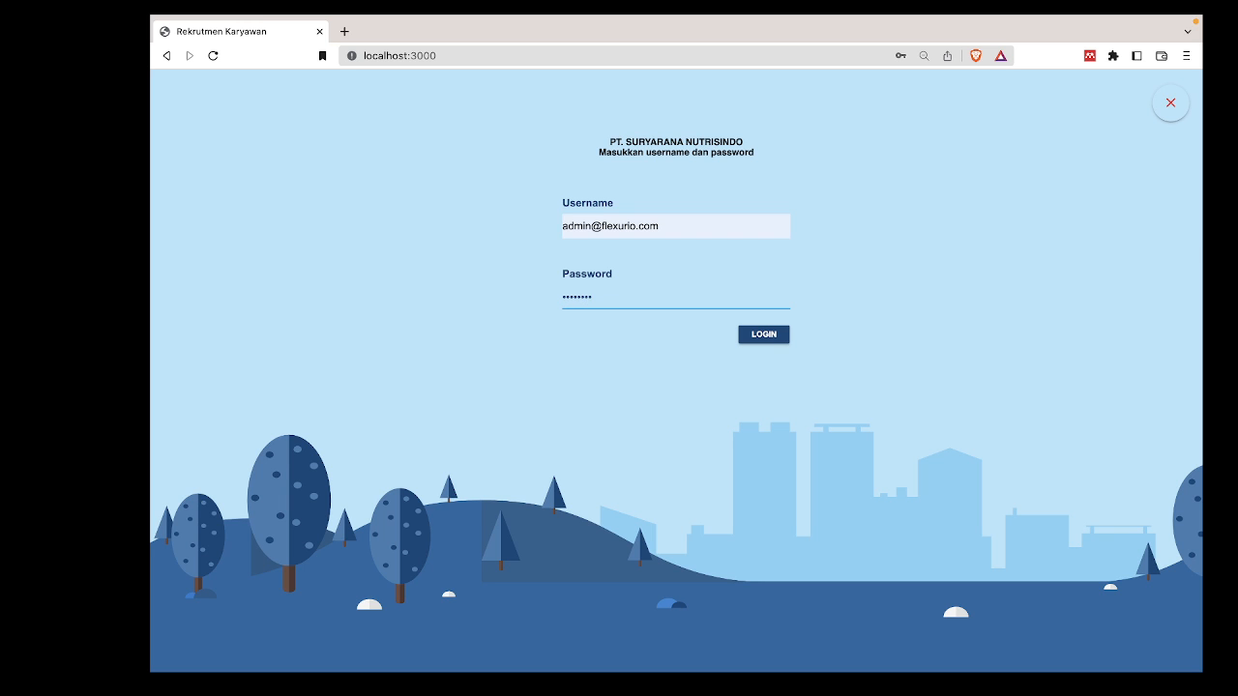
pyautogui.press('Return')
pyautogui.click(241, 254)
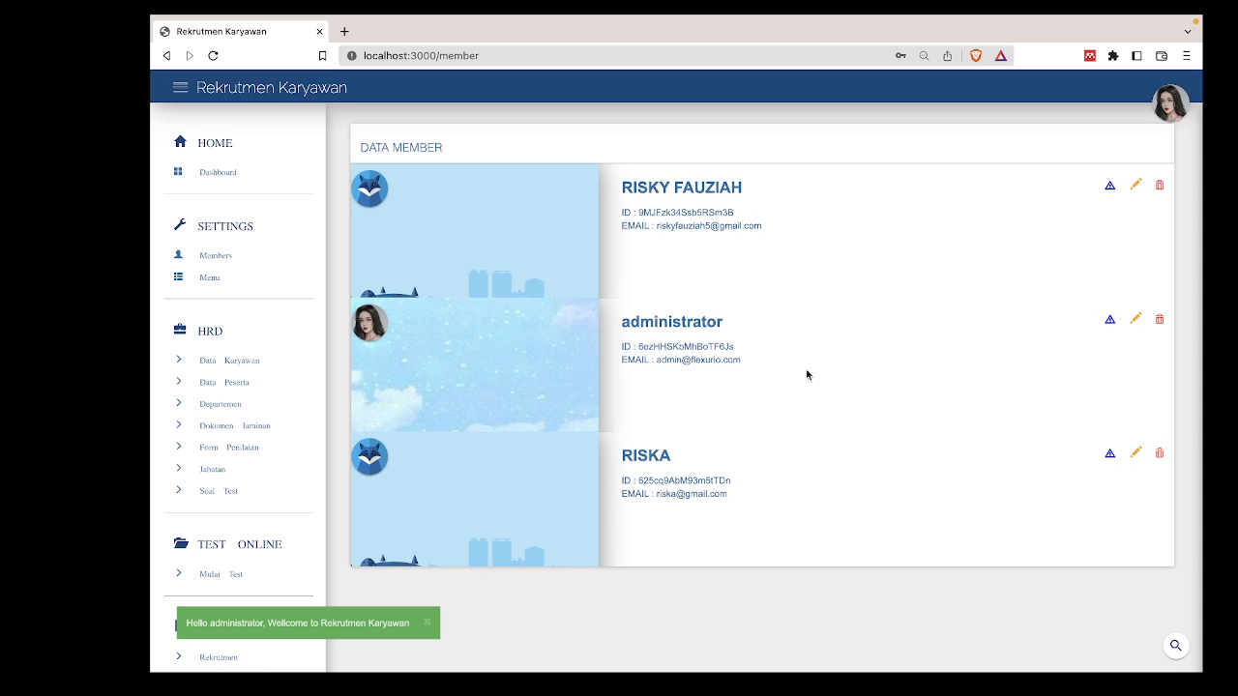
# Review the third member's Auth User menu permissions, then return to the Dashboard.
pyautogui.click(1110, 454)
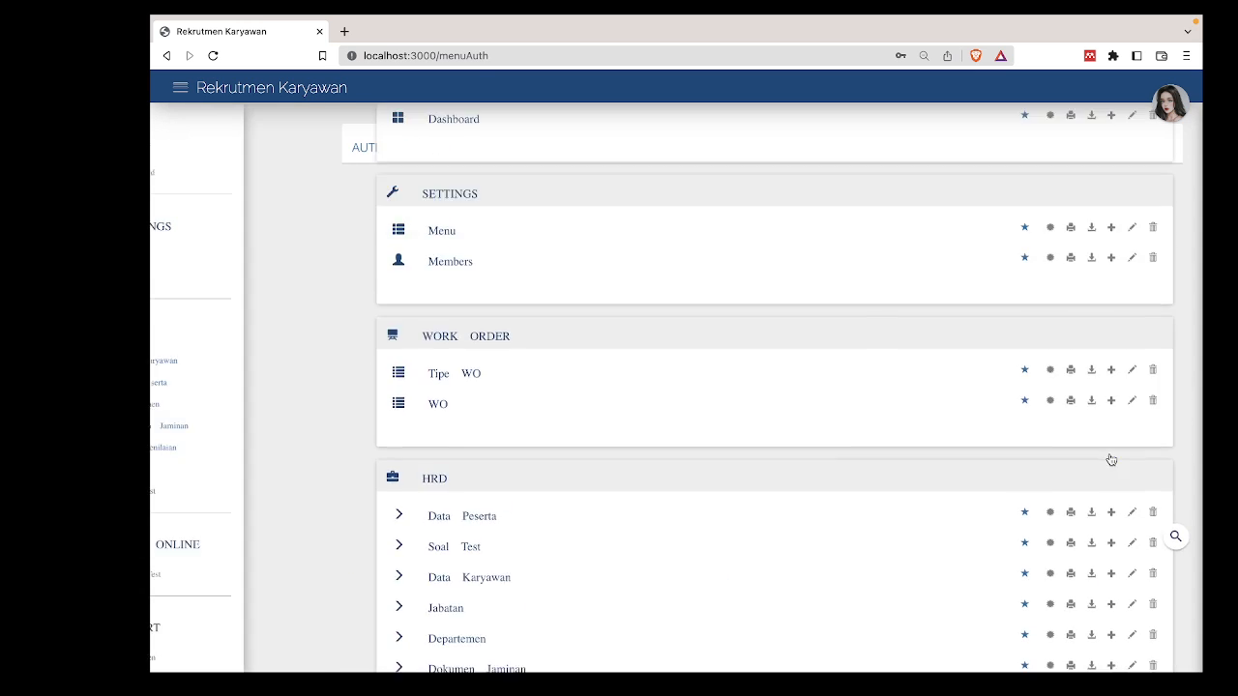
pyautogui.scroll(-5, 1083, 508)
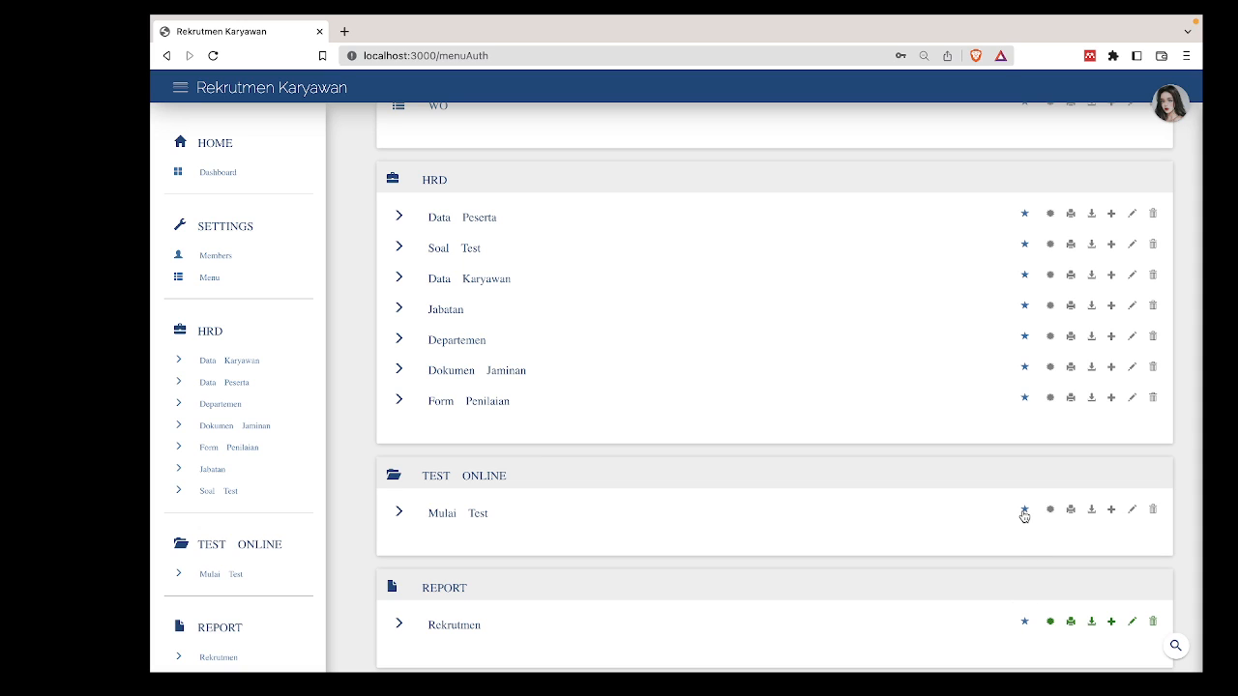
pyautogui.scroll(5, 958, 434)
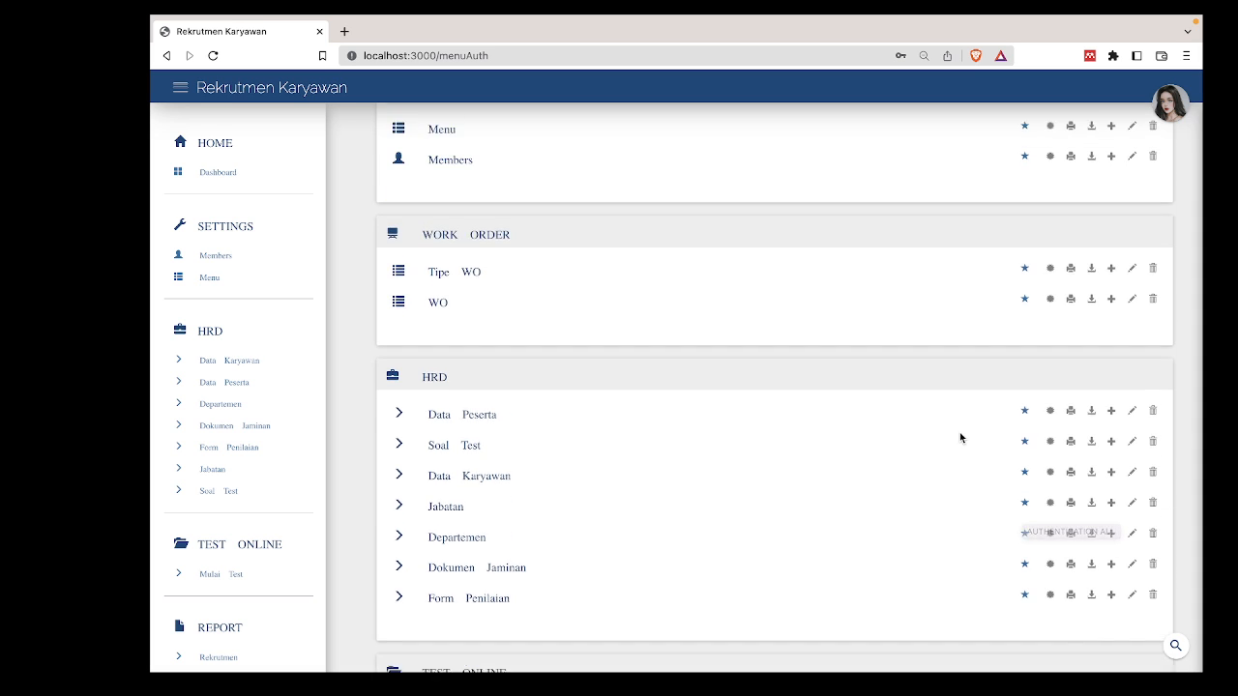
pyautogui.scroll(3, 727, 232)
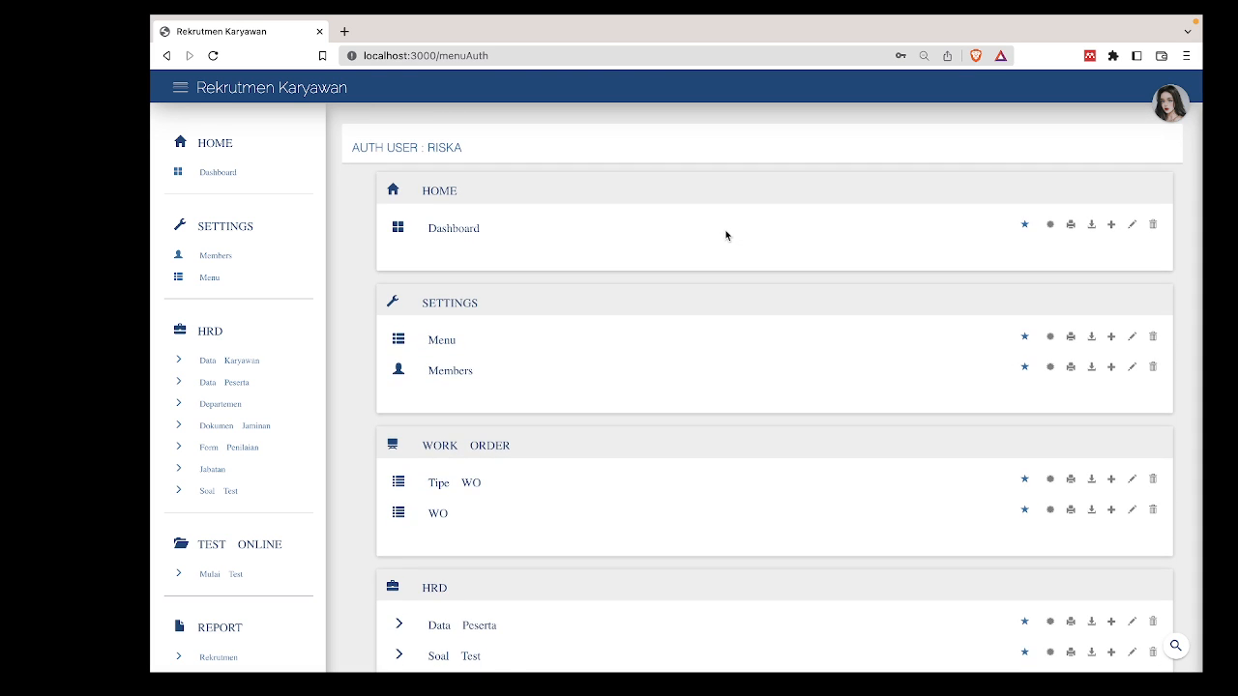
pyautogui.scroll(-2, 727, 232)
pyautogui.scroll(-3, 732, 358)
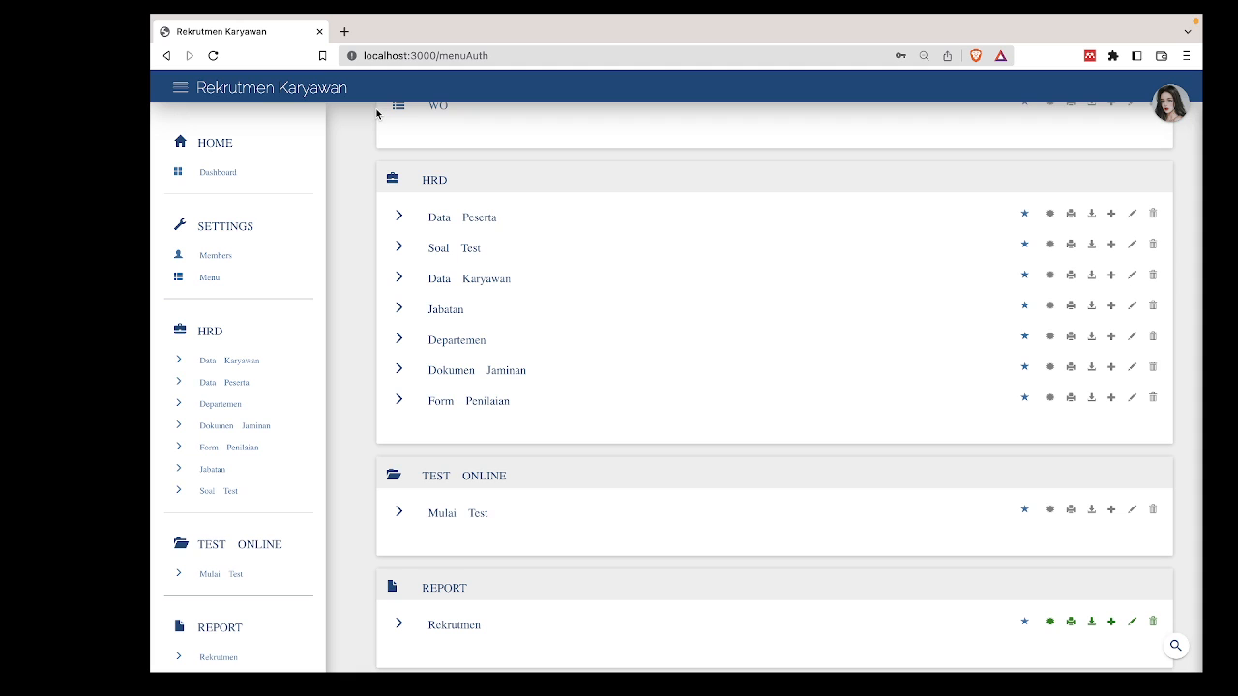
pyautogui.click(246, 172)
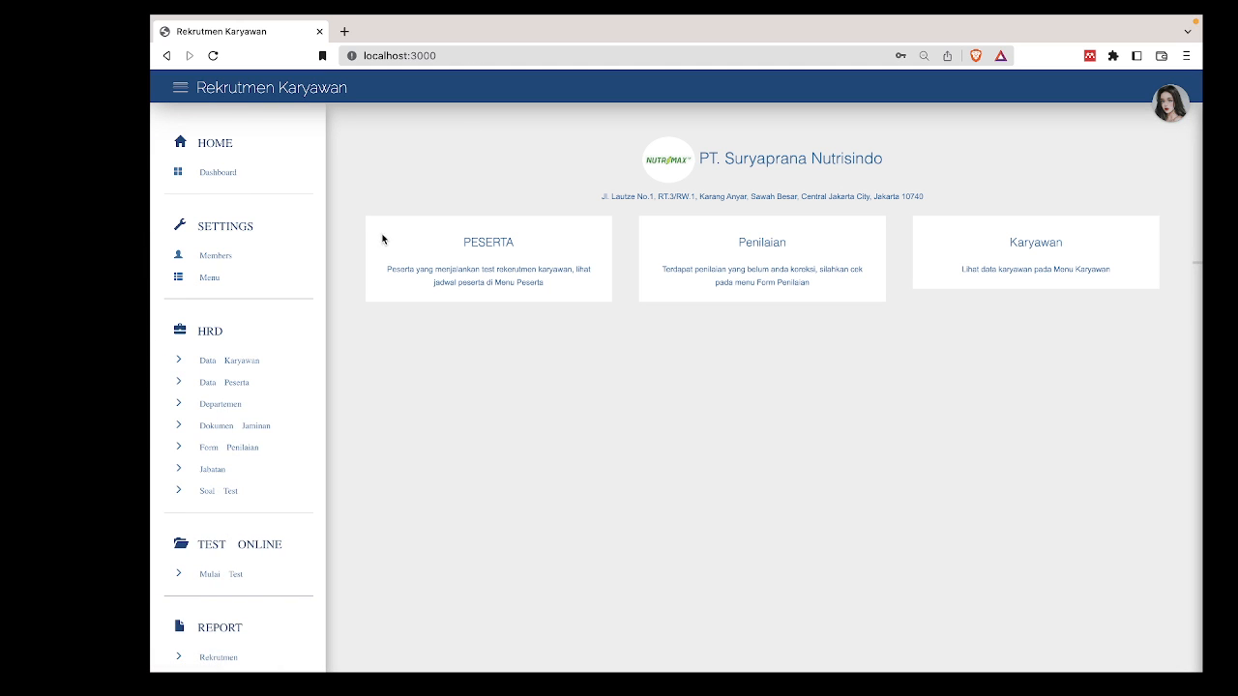
# Open the Report > Rekrutmen form and set Kategori to DATA PESERTA.
pyautogui.scroll(-1, 270, 535)
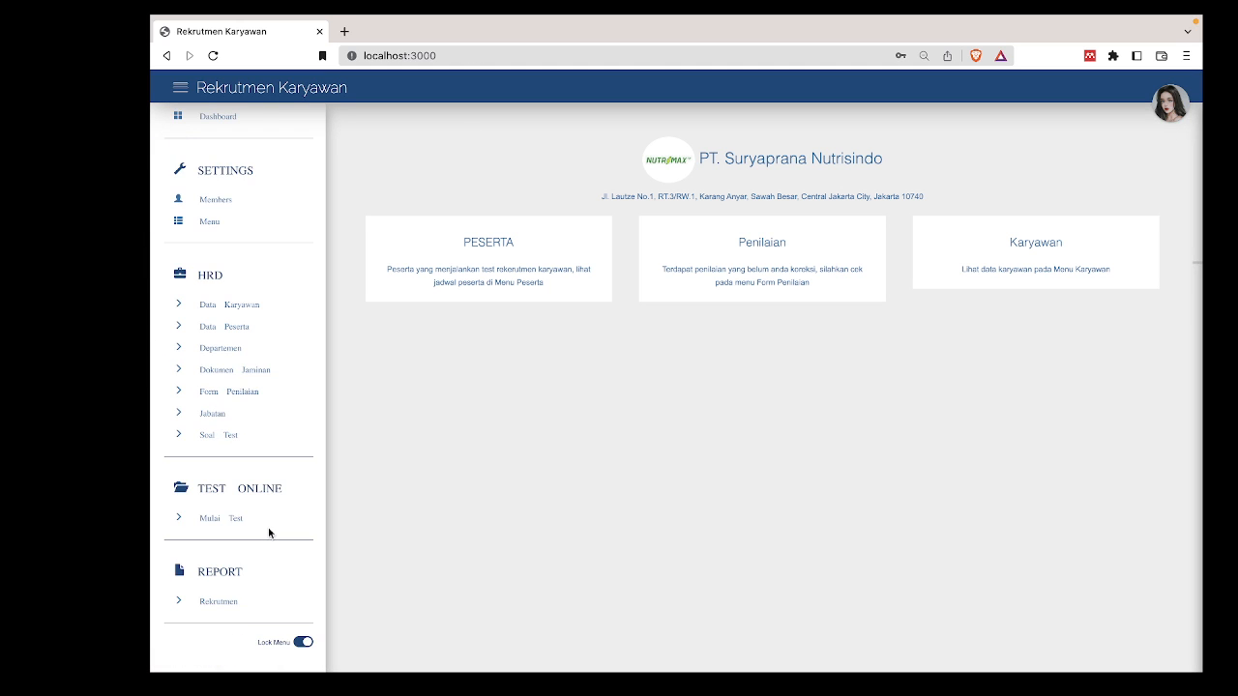
pyautogui.click(230, 604)
pyautogui.click(496, 190)
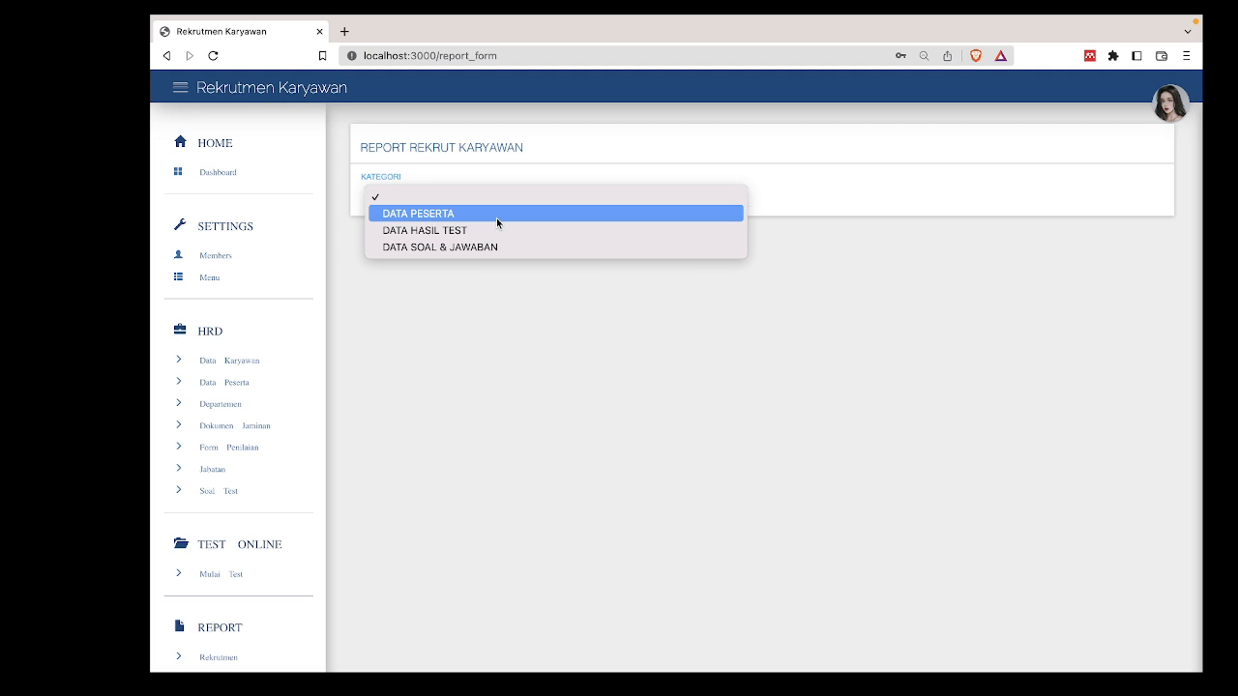
pyautogui.click(496, 213)
pyautogui.click(510, 193)
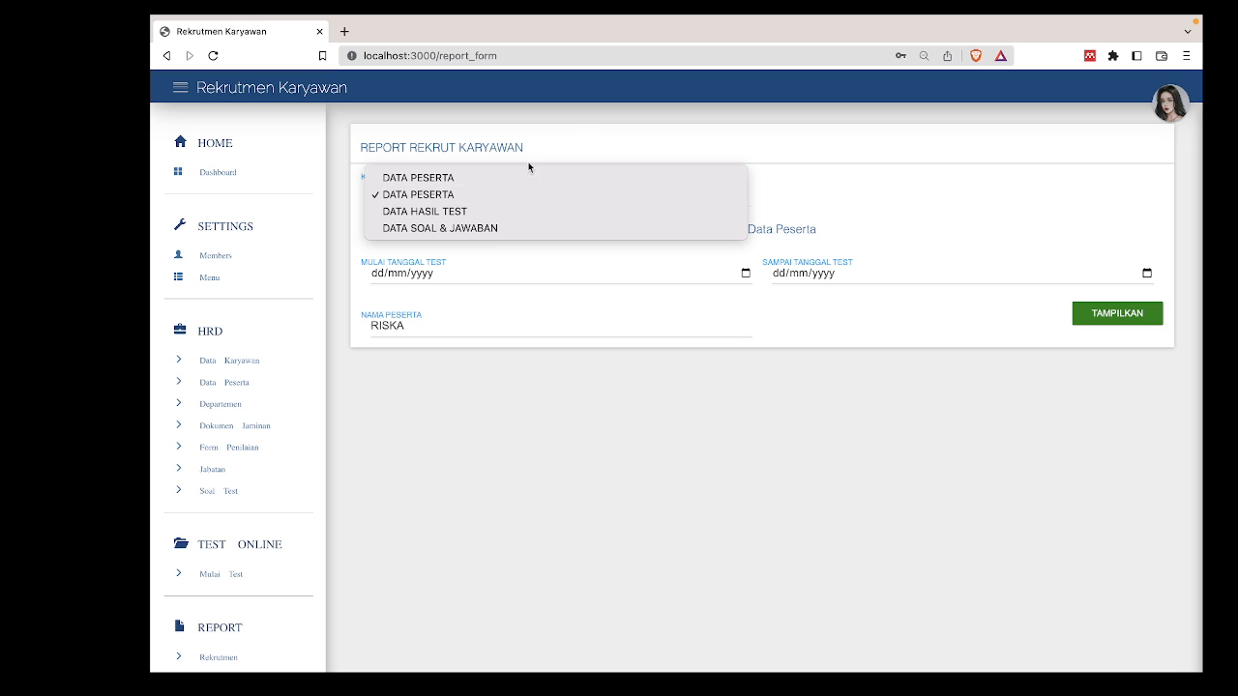
pyautogui.click(572, 128)
# Set test dates 01/01/2023 to 31/01/2023, clear Nama Peserta, and display the report.
pyautogui.click(746, 275)
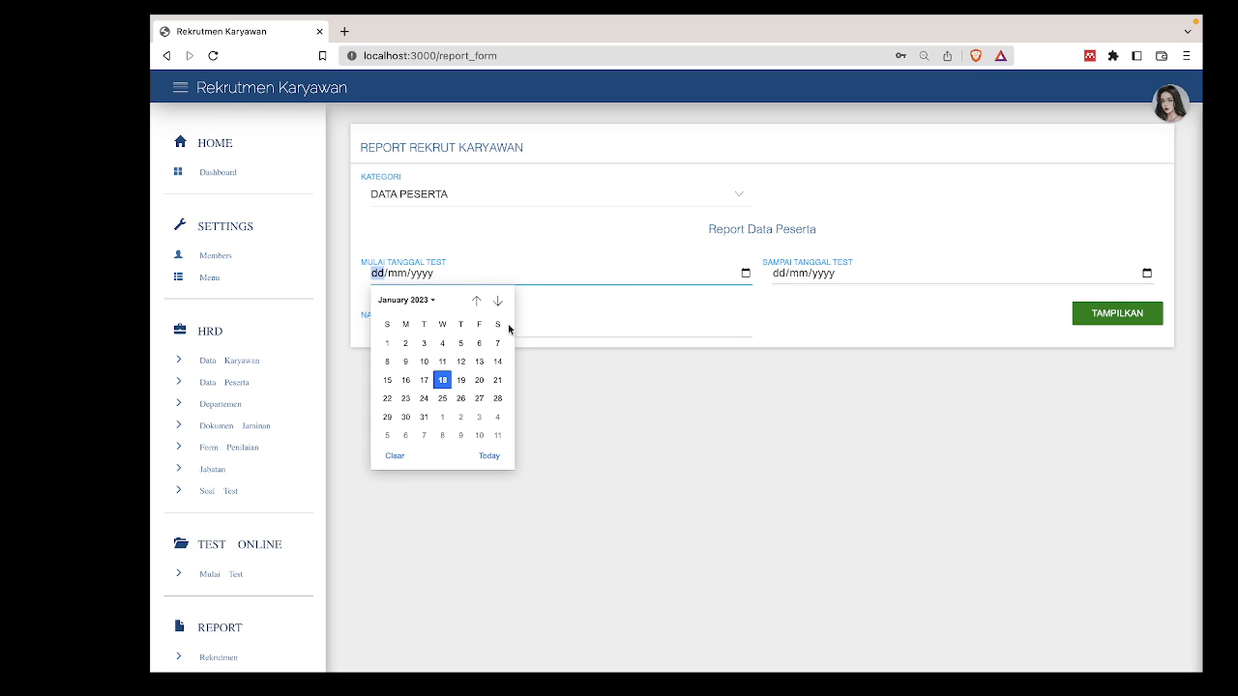
pyautogui.click(388, 344)
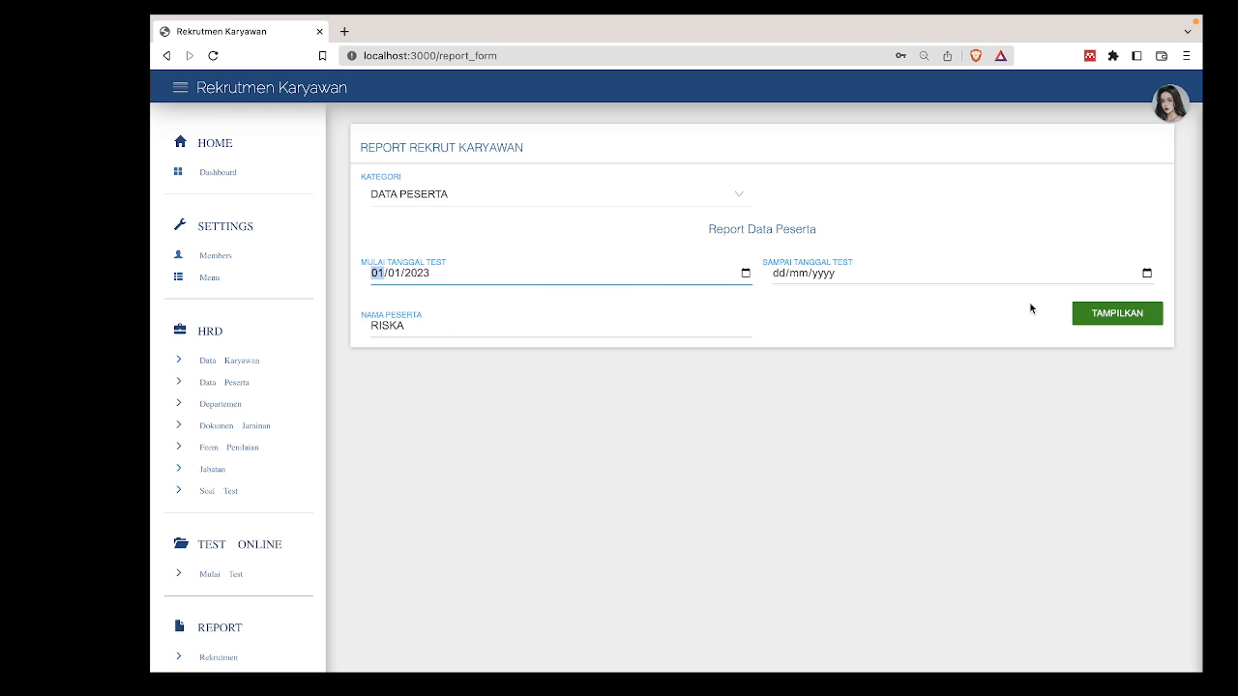
pyautogui.click(1147, 274)
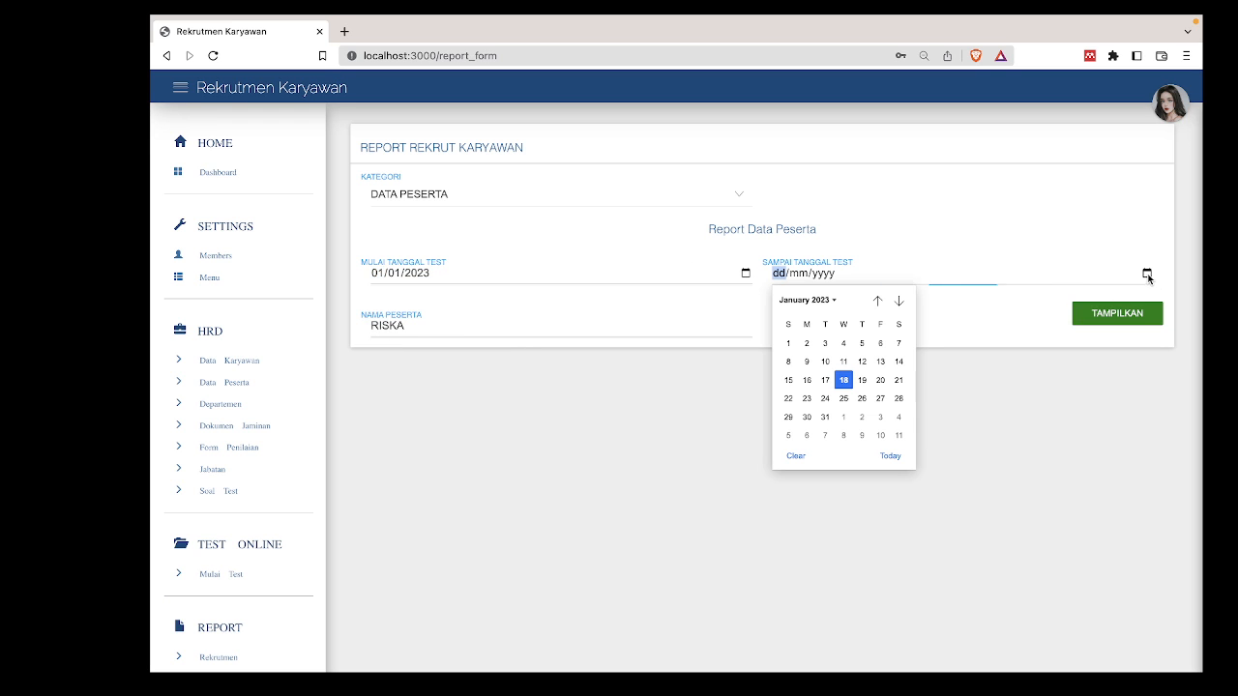
pyautogui.click(825, 417)
pyautogui.click(709, 322)
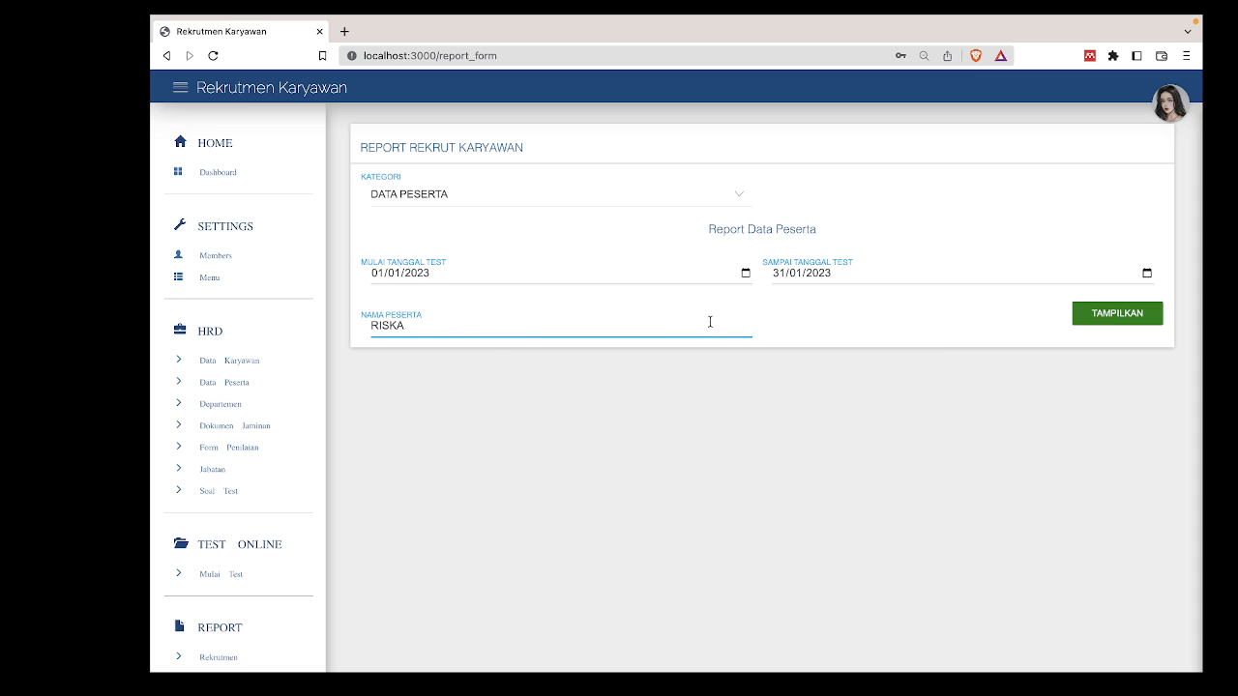
pyautogui.press('BackSpace')
pyautogui.press('BackSpace')
pyautogui.press('BackSpace')
pyautogui.press('BackSpace')
pyautogui.press('BackSpace')
pyautogui.click(937, 362)
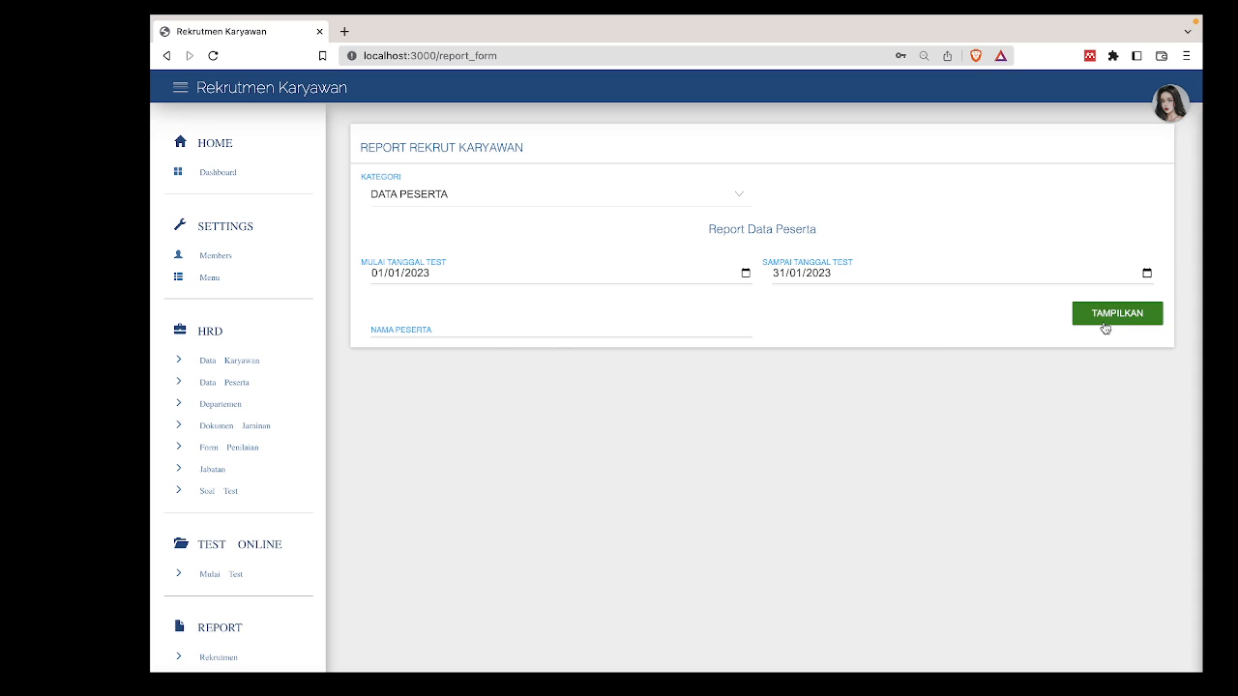
pyautogui.click(741, 325)
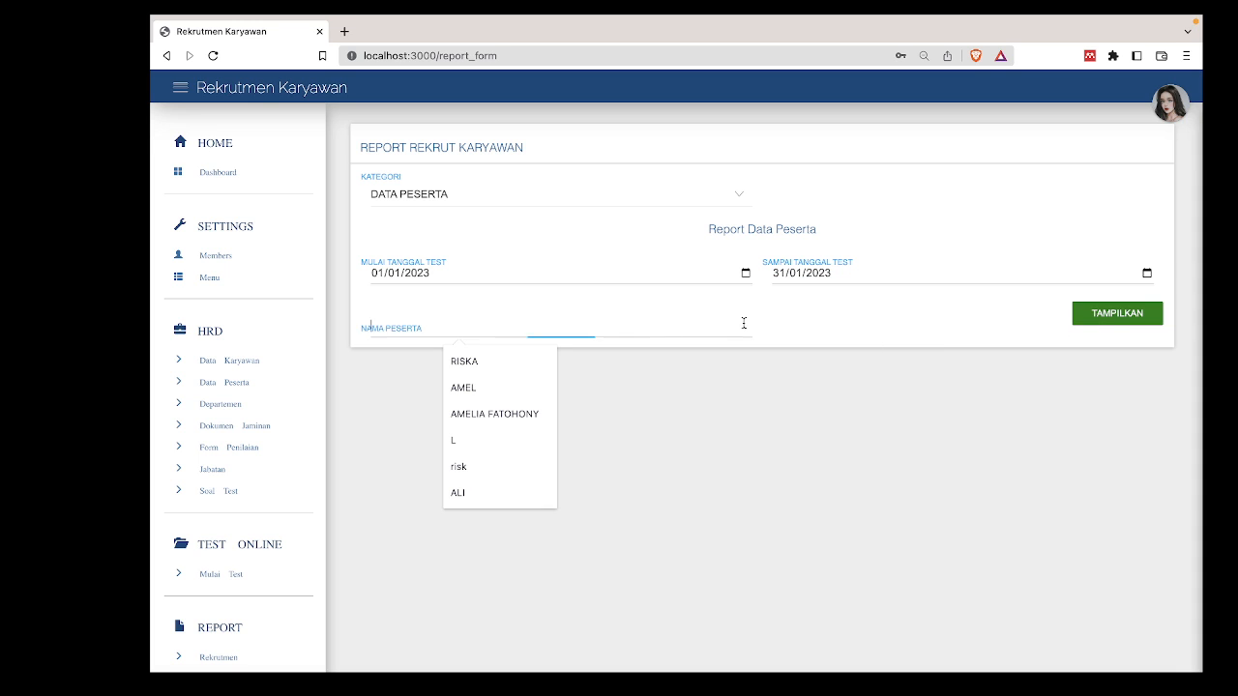
pyautogui.click(1125, 319)
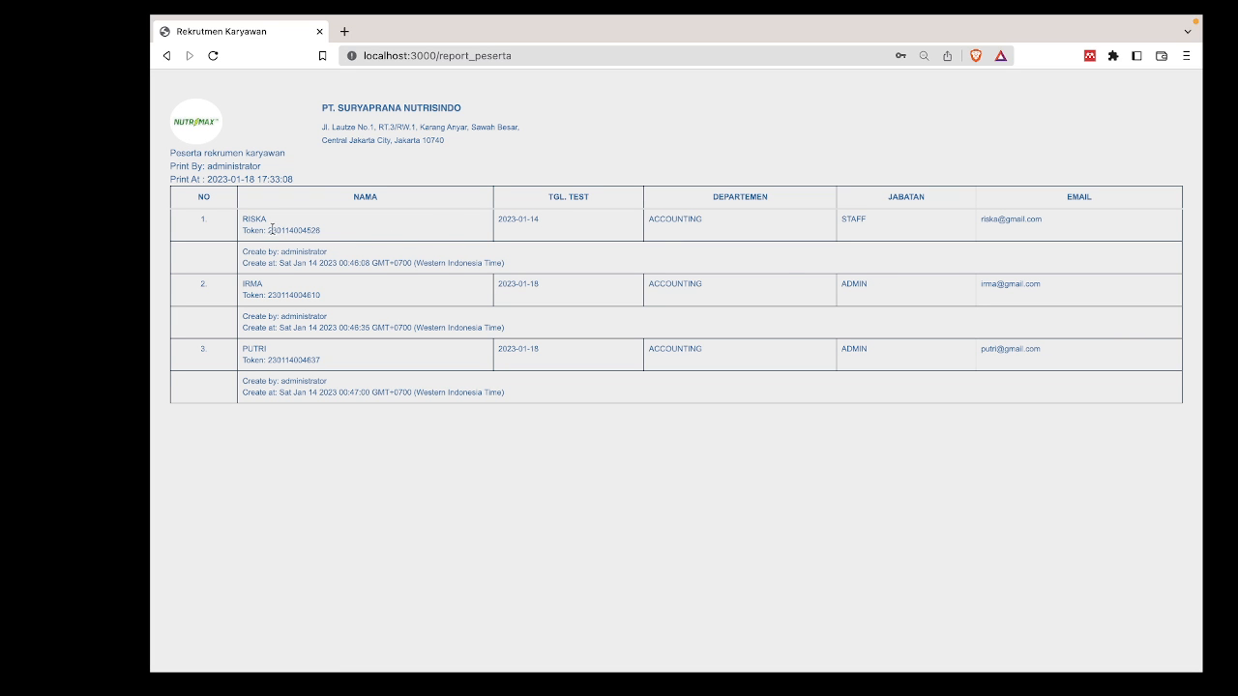
pyautogui.click(167, 56)
# Switch Kategori to DATA HASIL TEST and display the January 2023 results recap.
pyautogui.click(498, 198)
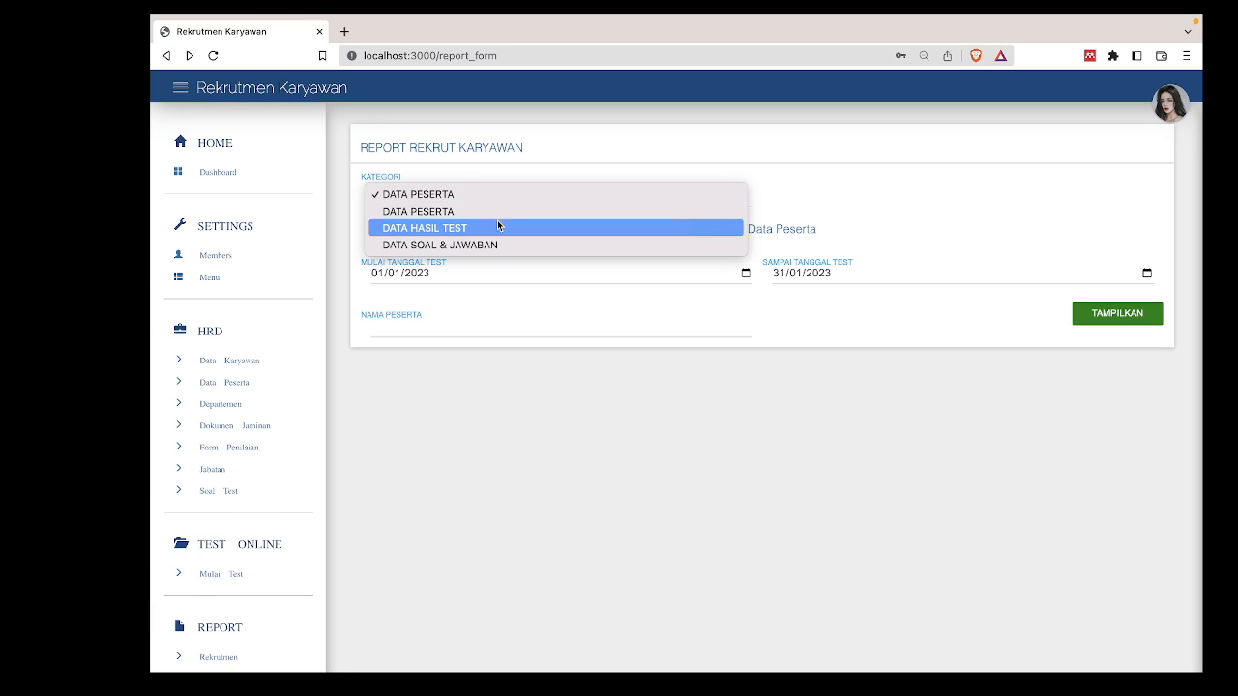
pyautogui.click(498, 227)
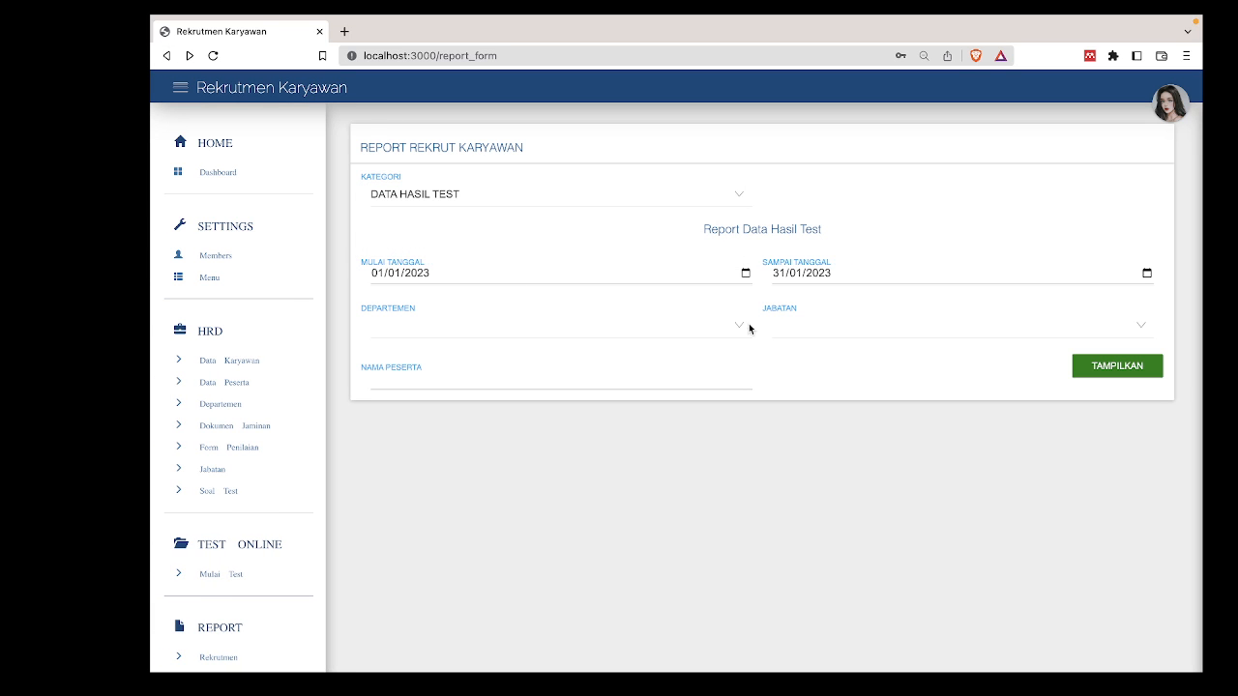
pyautogui.click(1117, 370)
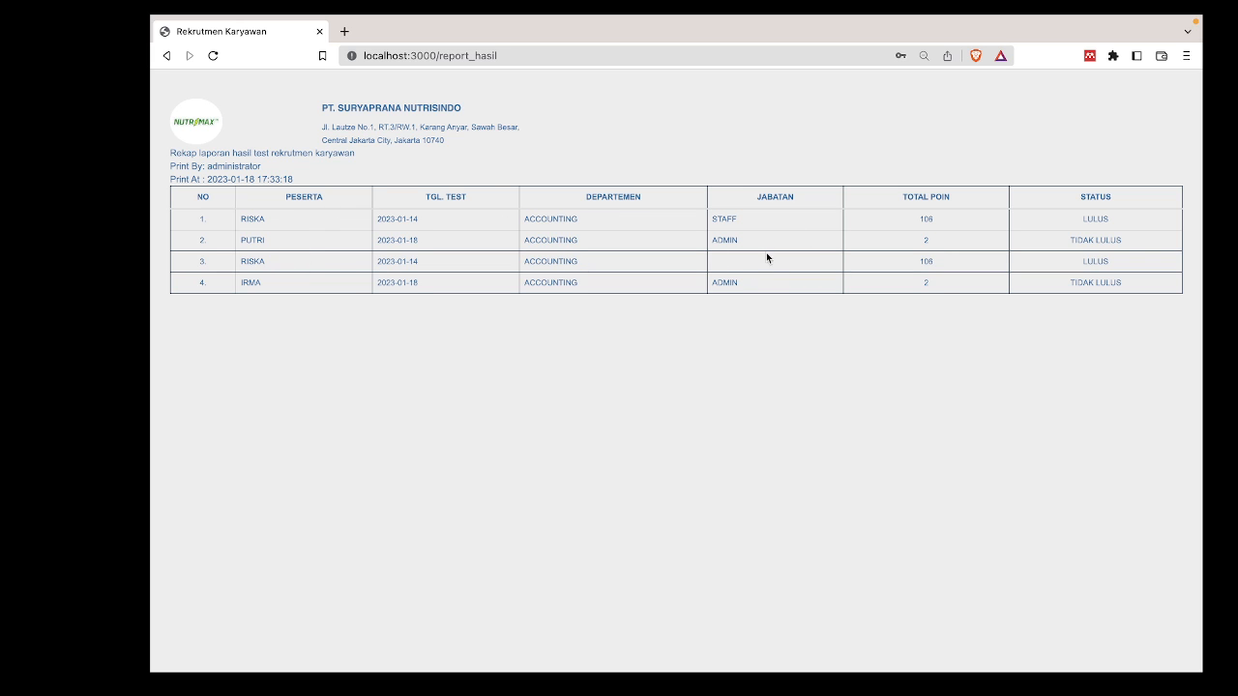
pyautogui.click(164, 57)
# Generate the DATA SOAL & JAWABAN report filtered to the PSIKOTES question category, then go back to the form.
pyautogui.click(447, 194)
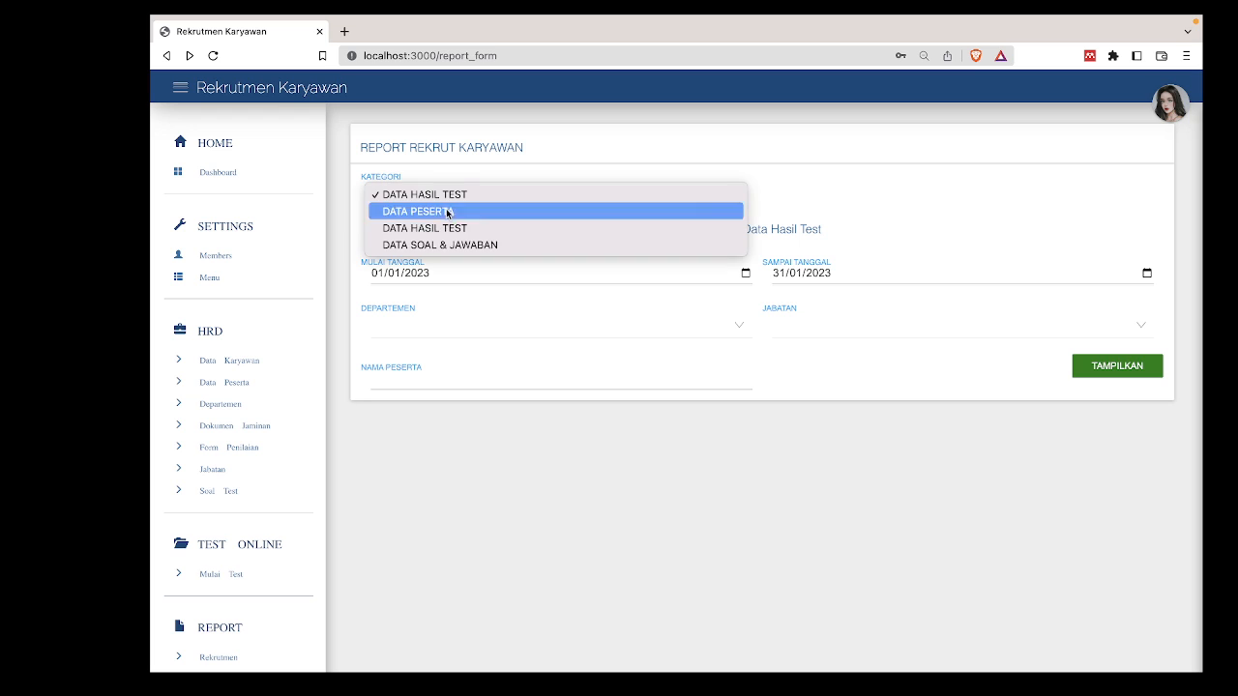
pyautogui.click(448, 246)
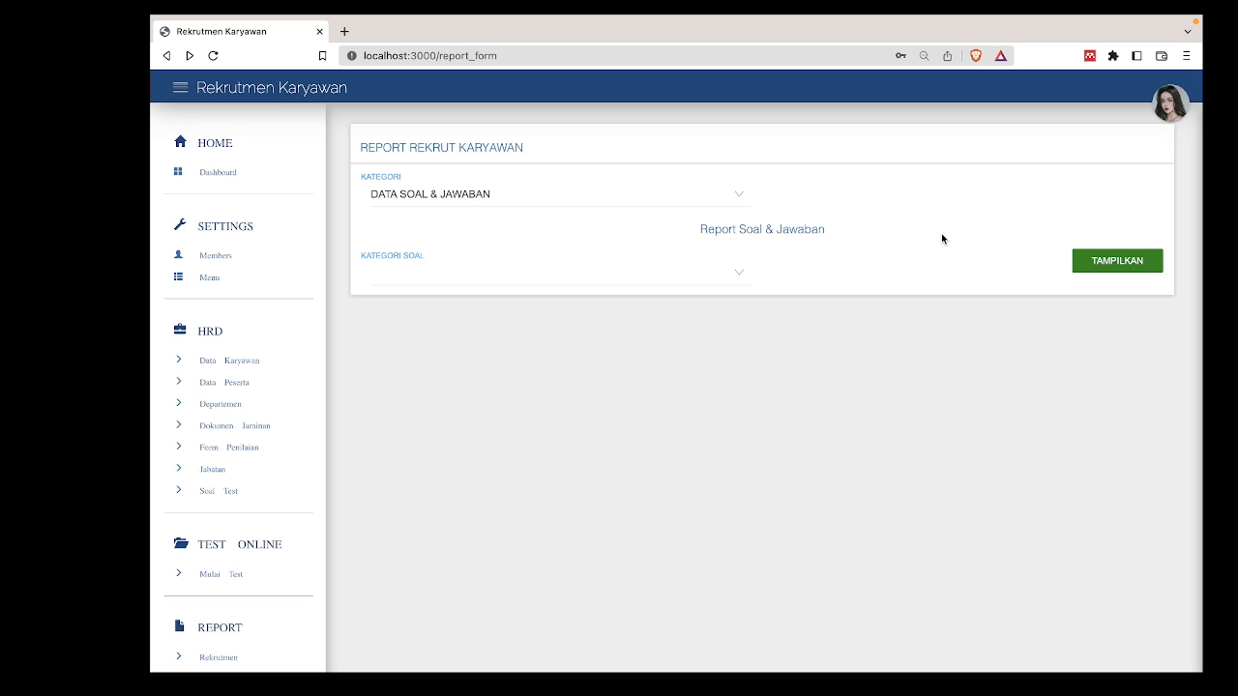
pyautogui.click(651, 271)
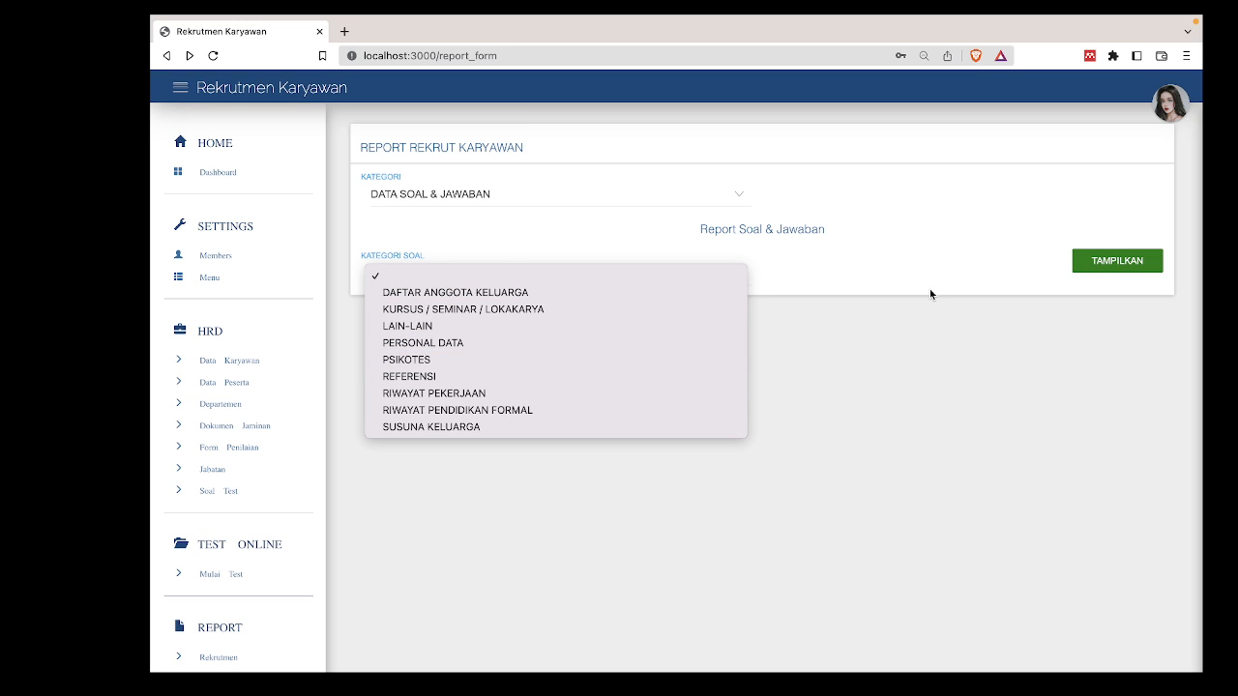
pyautogui.click(678, 355)
pyautogui.click(1084, 258)
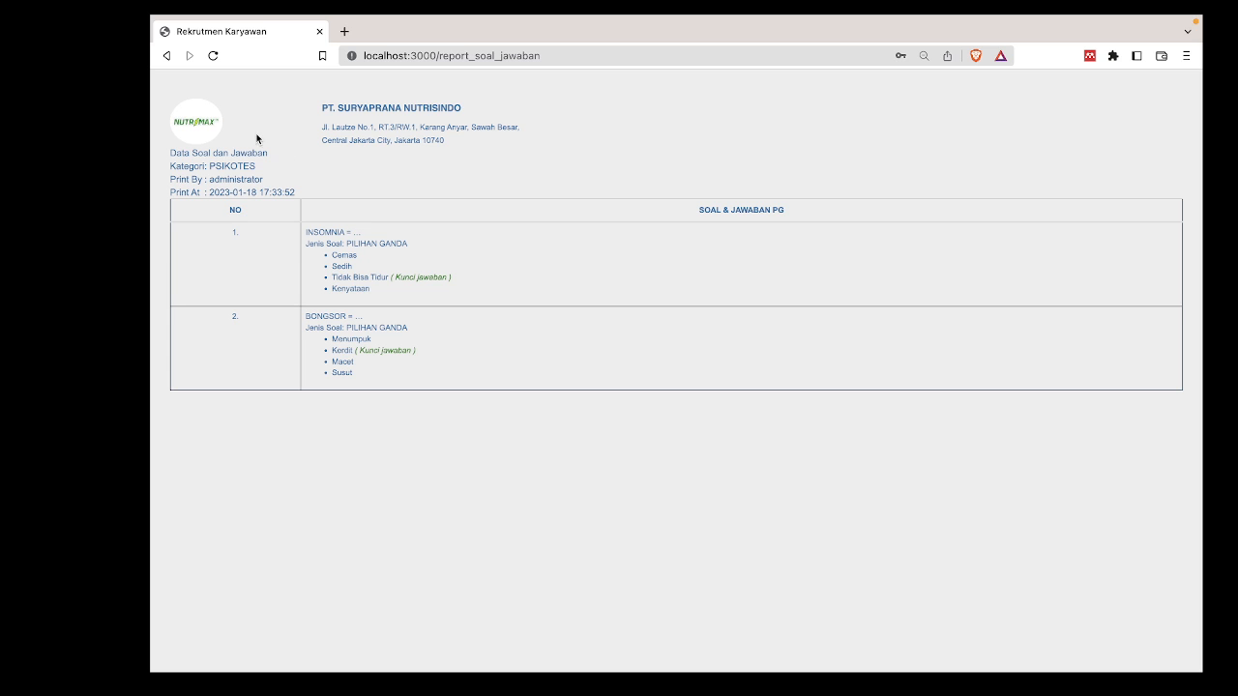
pyautogui.click(166, 56)
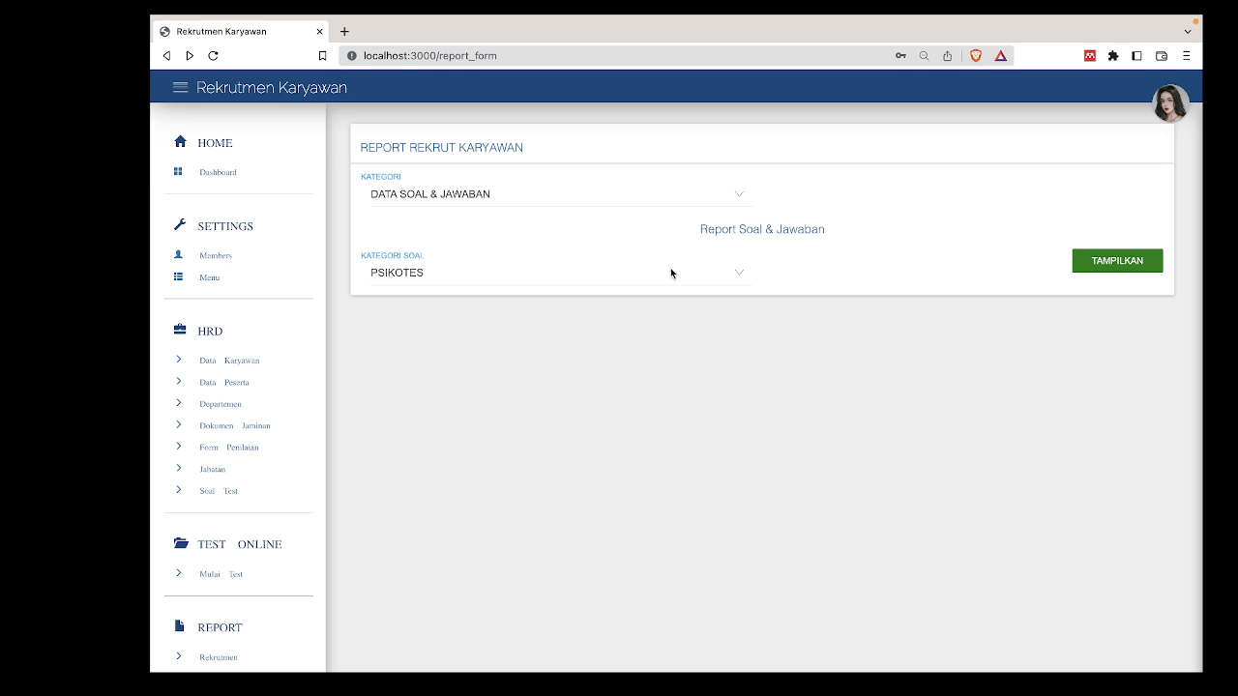
# Choose Stop Recording from the OBS menu-bar icon.
pyautogui.click(929, 23)
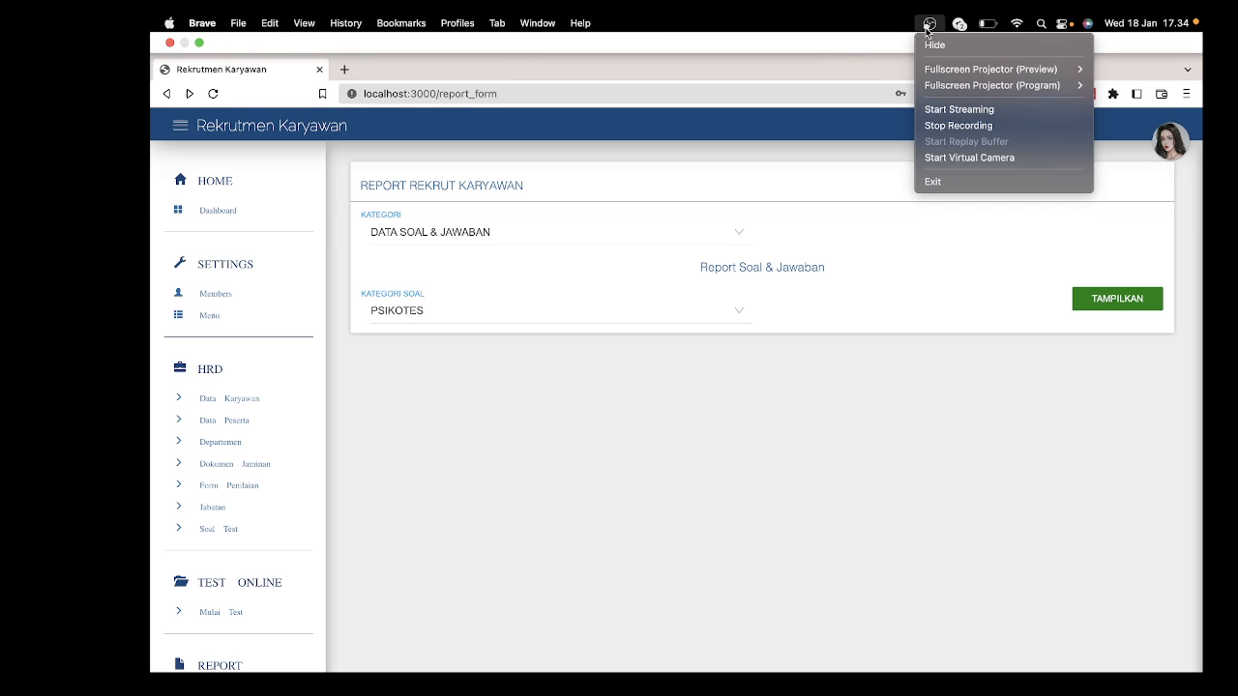
pyautogui.click(958, 125)
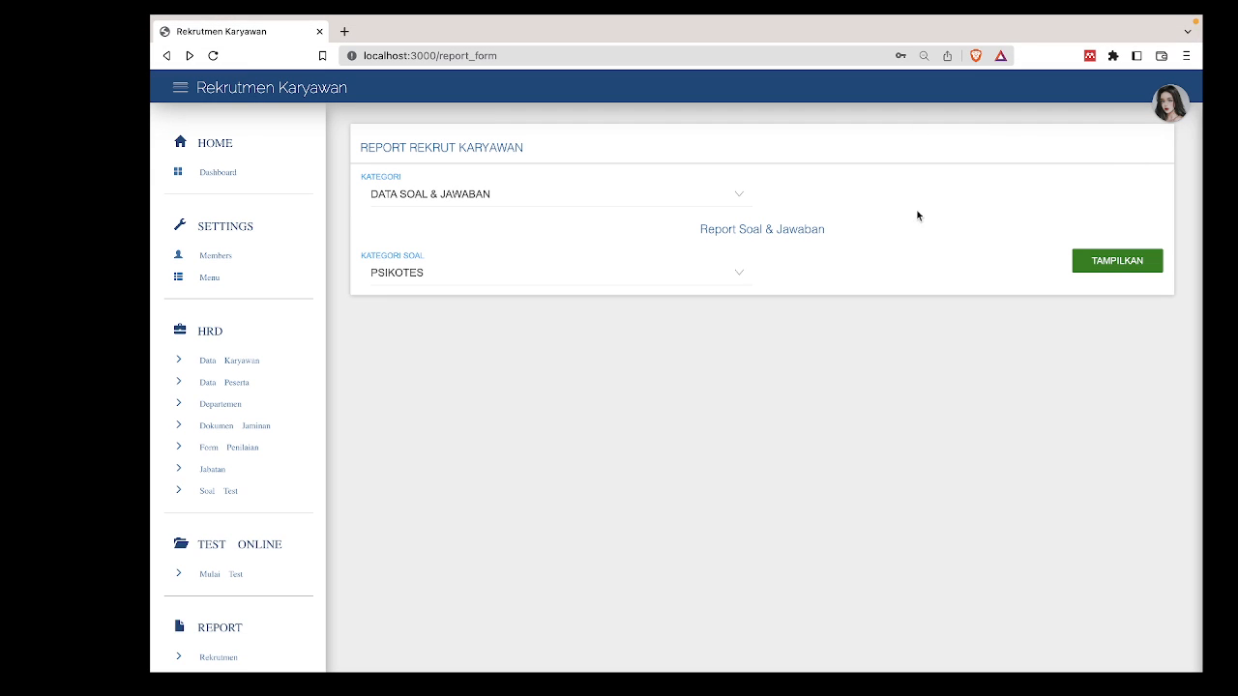